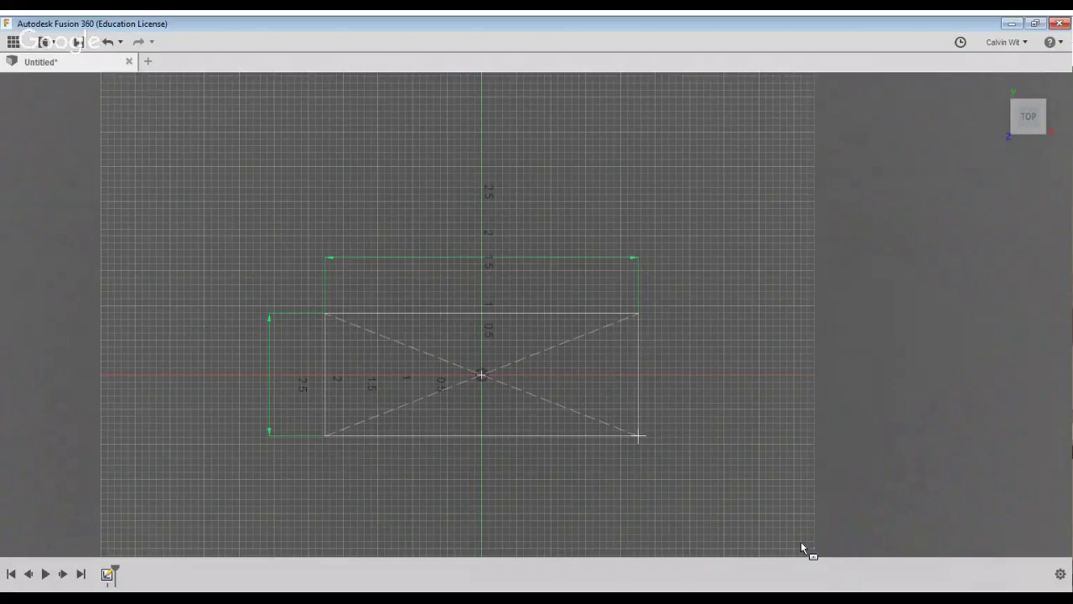
# Size the center rectangle at the origin to 2.925 wide and 0.625 high
pyautogui.write('2.9')
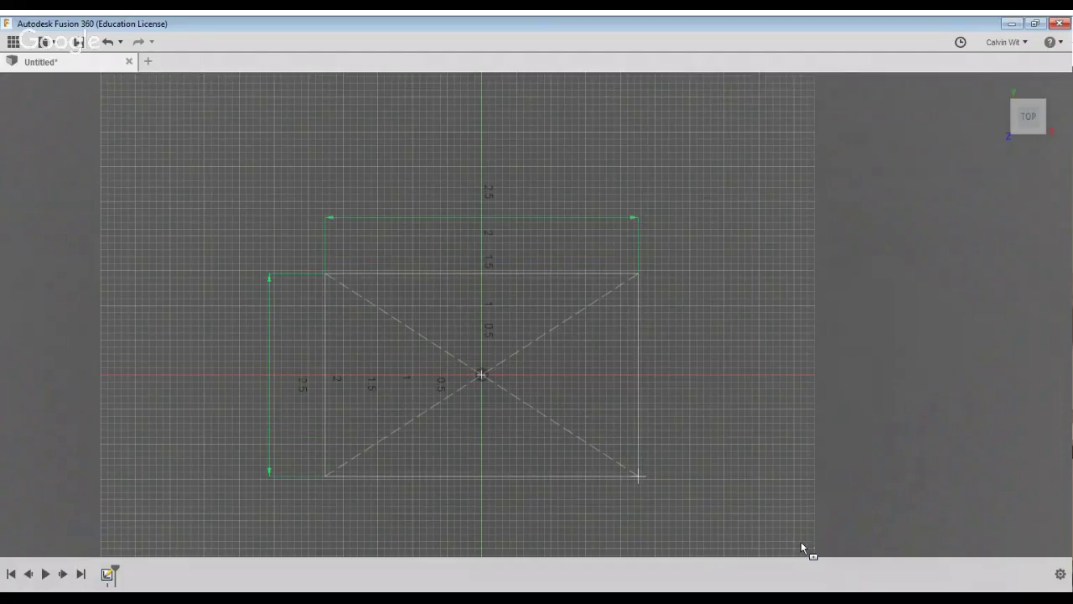
pyautogui.write('.62')
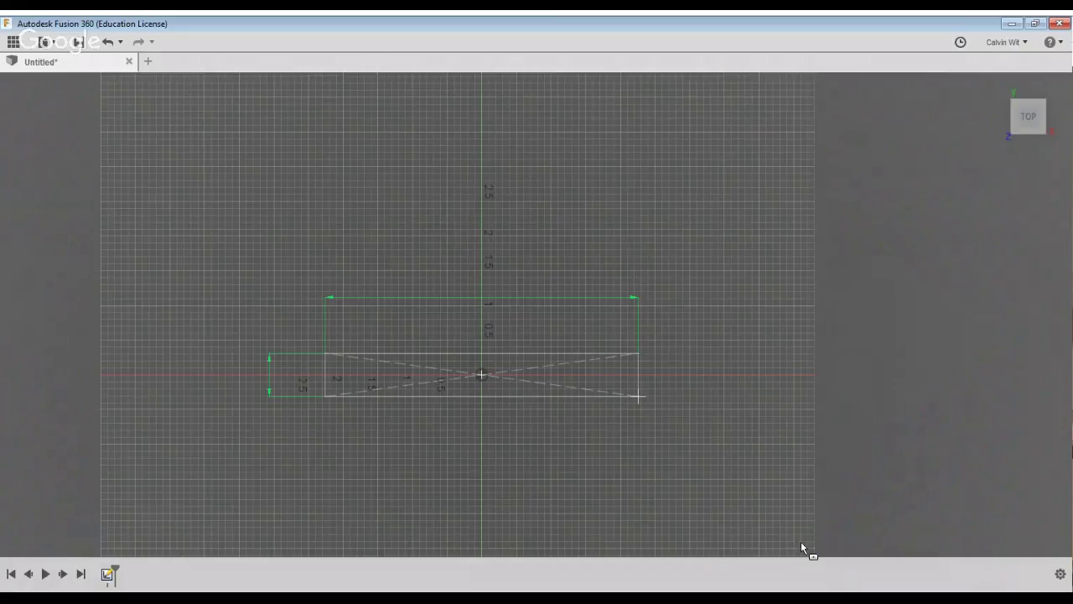
pyautogui.write('2.93')
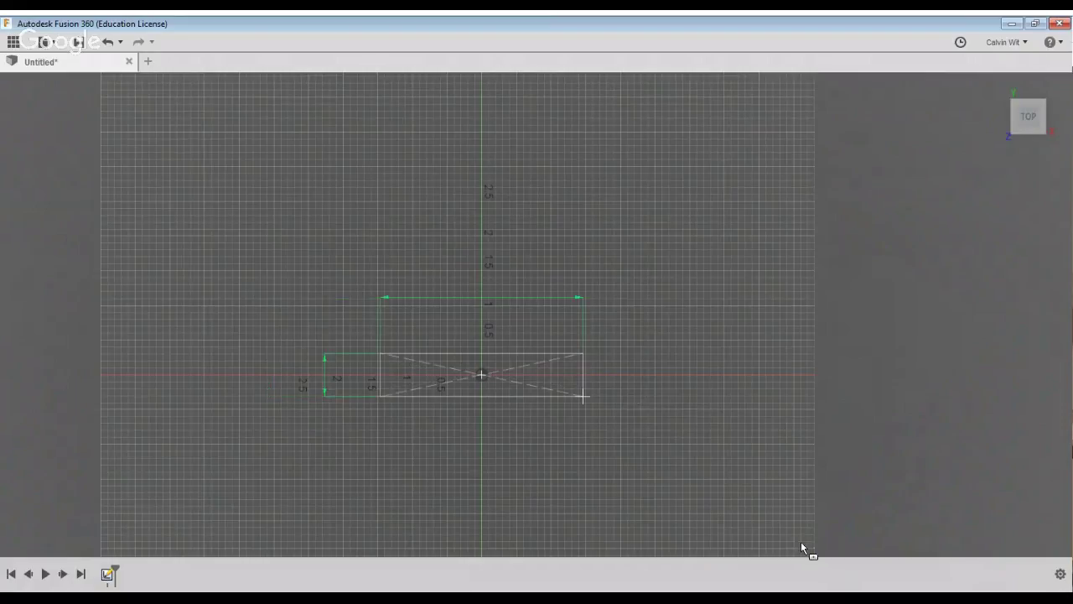
pyautogui.press('Return')
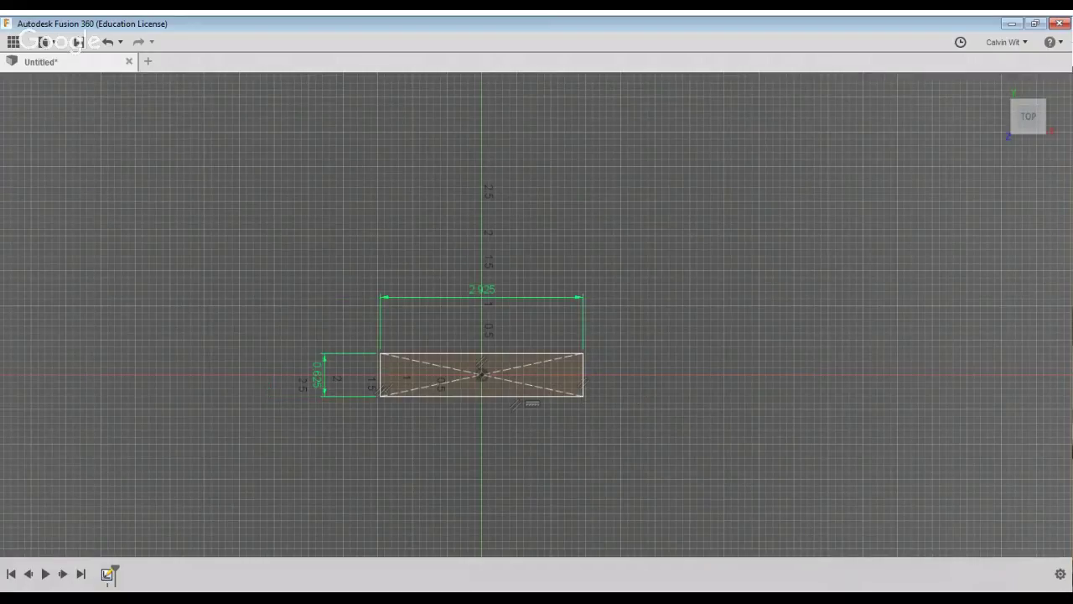
# Fillet the two corners at the rectangle's left end with a radius of 0.20
pyautogui.press('e')
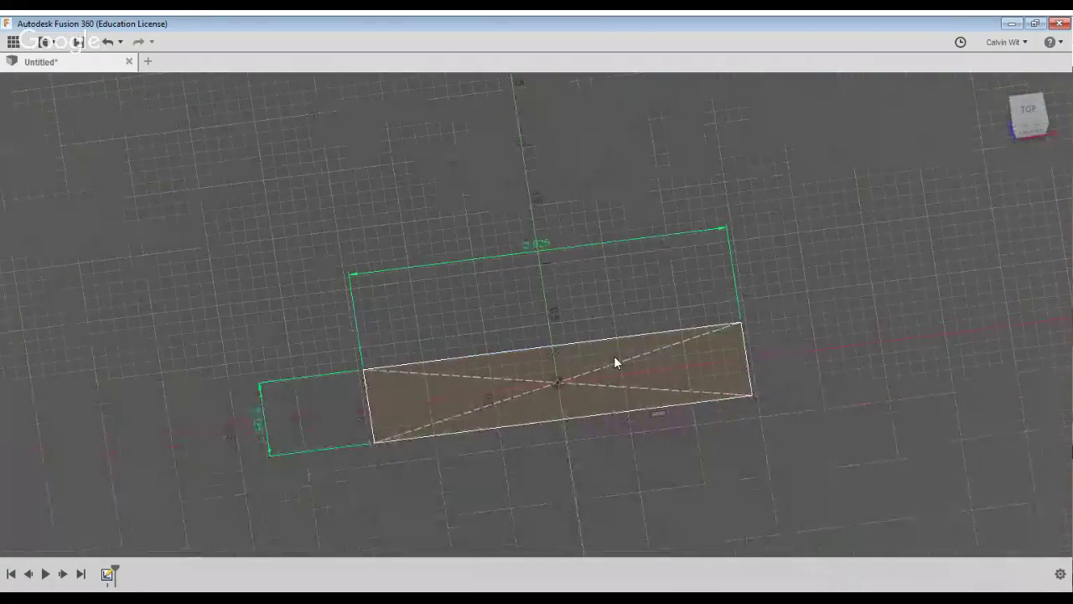
pyautogui.scroll(3, 493, 396)
pyautogui.moveTo(493, 396)
pyautogui.mouseDown(button='middle')
pyautogui.moveTo(529, 431)
pyautogui.moveTo(482, 378)
pyautogui.mouseUp(button='middle')
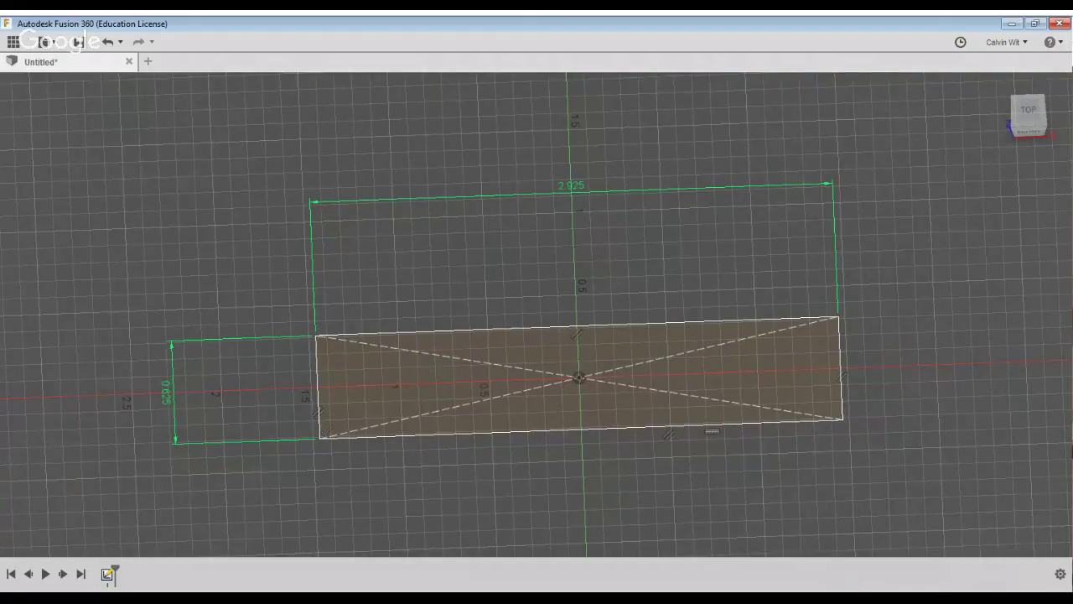
pyautogui.click(404, 467)
pyautogui.click(475, 416)
pyautogui.press('Return')
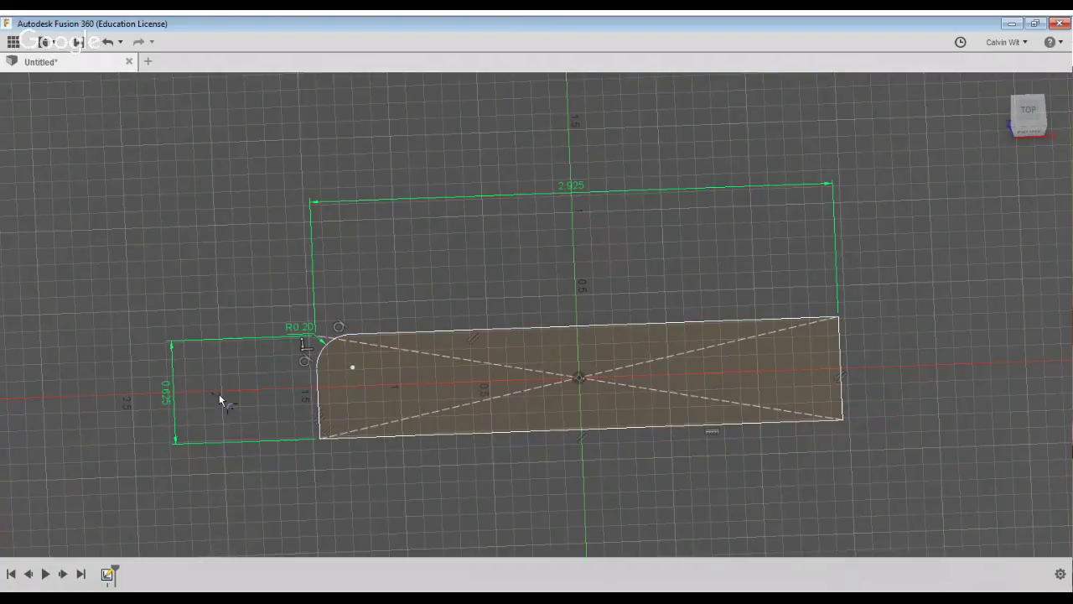
pyautogui.click(406, 509)
pyautogui.click(504, 523)
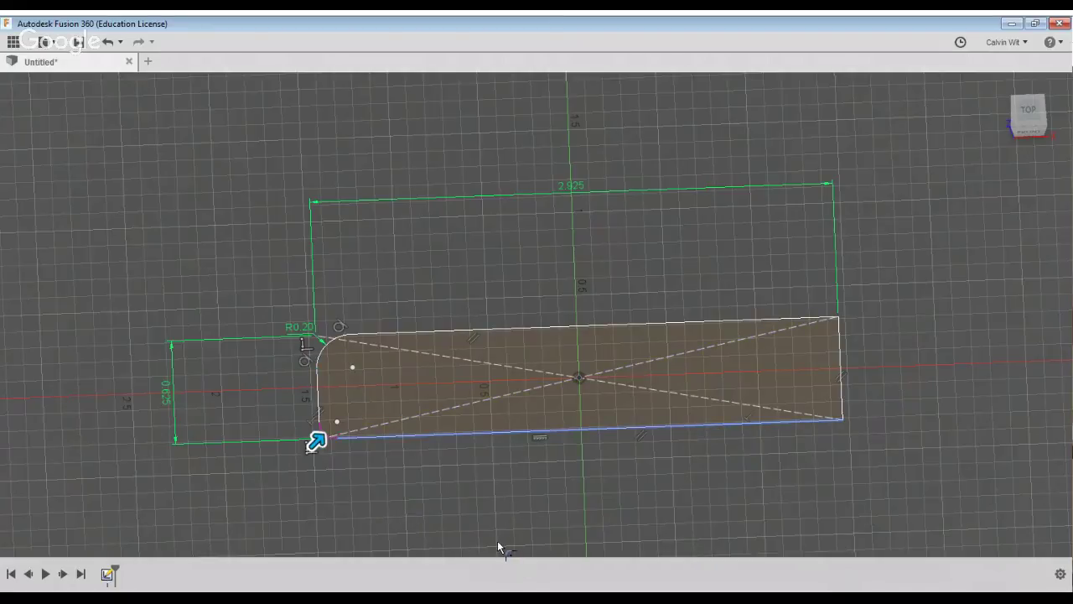
pyautogui.press('Return')
# Fillet the two corners at the rectangle's right end with a radius of 0.20
pyautogui.moveTo(801, 588); pyautogui.dragTo(660, 591, button='middle')
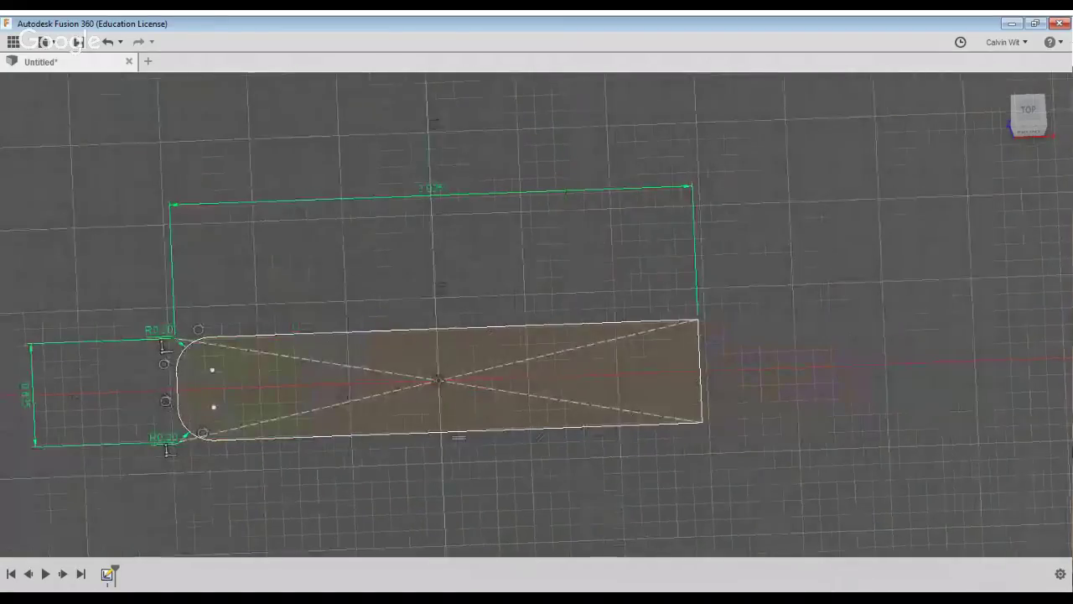
pyautogui.click(735, 406)
pyautogui.click(902, 456)
pyautogui.press('Return')
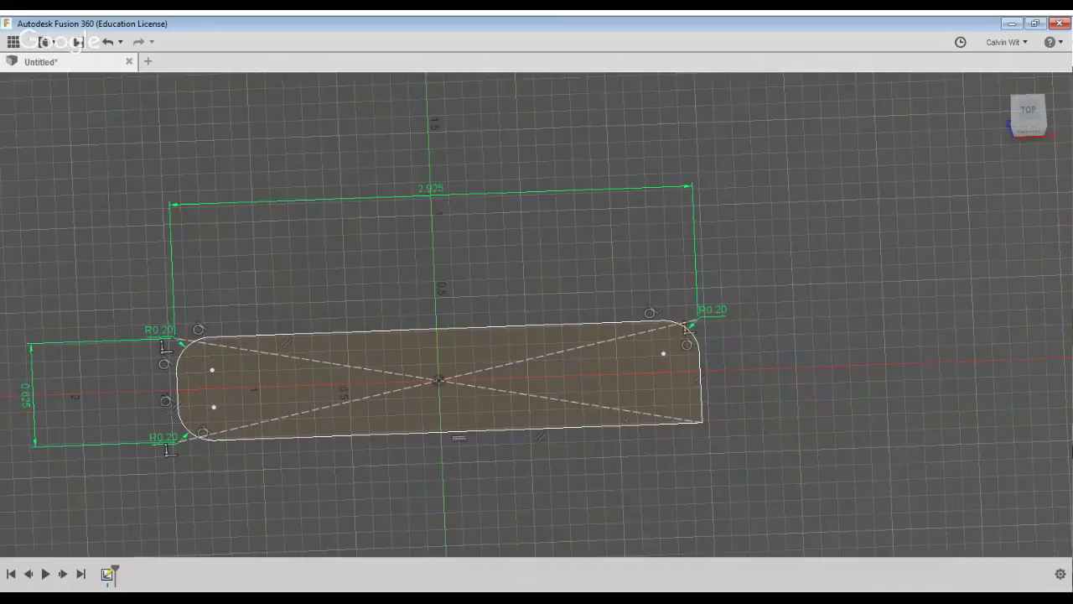
pyautogui.click(881, 486)
pyautogui.click(697, 419)
pyautogui.press('Return')
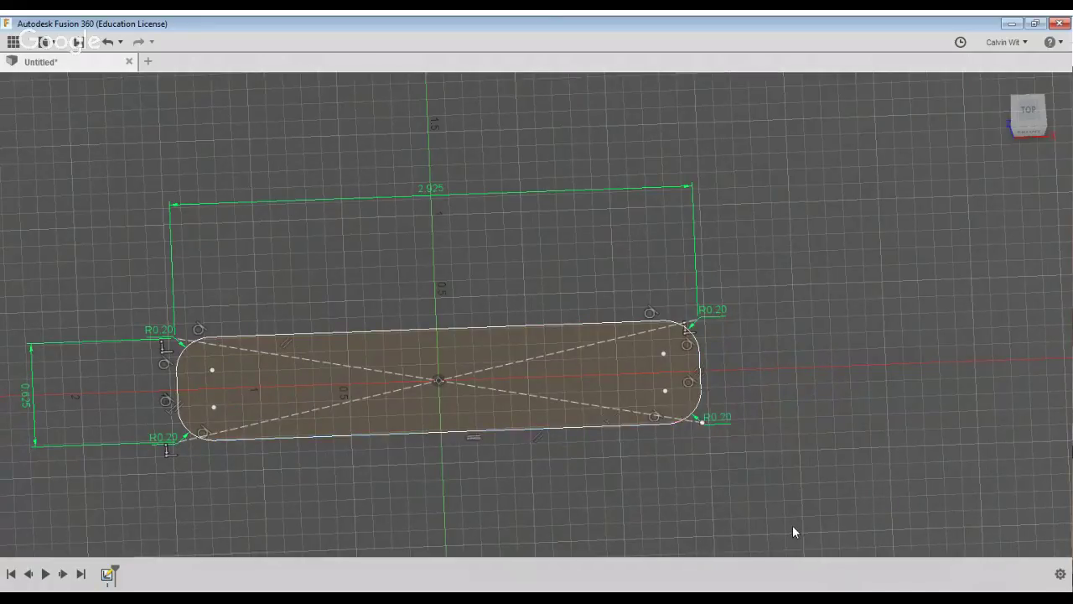
# Offset the rounded rectangle outline outward by 0.08
pyautogui.click(1028, 111)
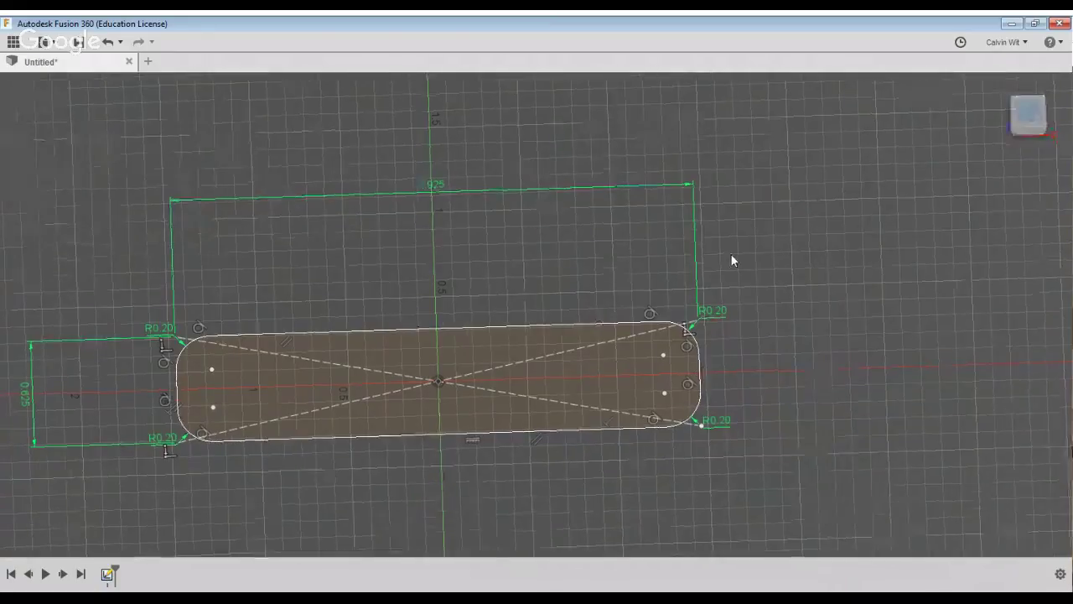
pyautogui.moveTo(640, 301); pyautogui.dragTo(752, 318, button='middle')
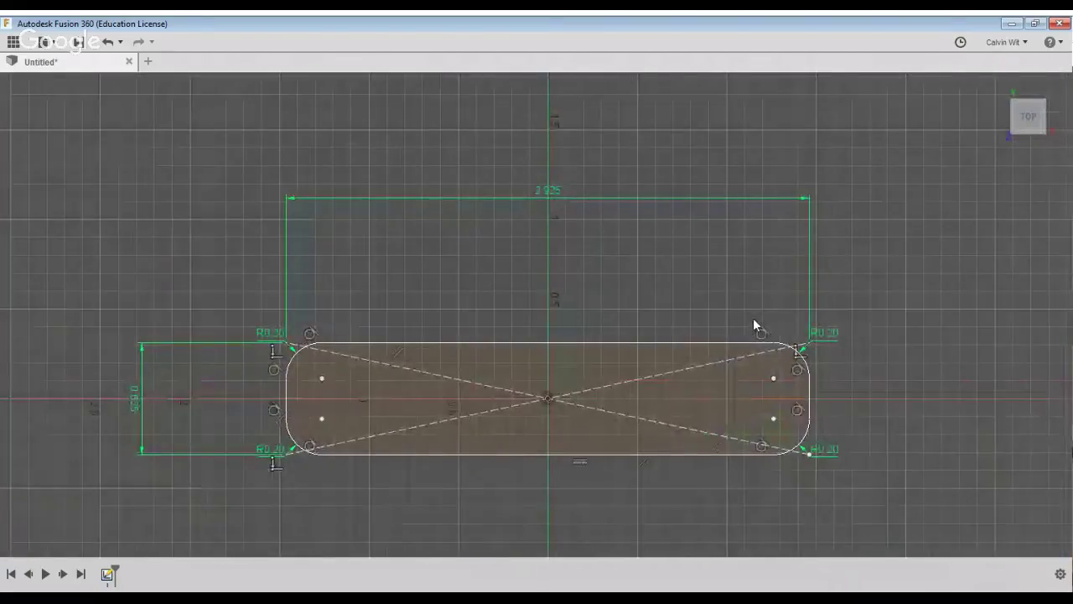
pyautogui.press('o')
pyautogui.click(747, 423)
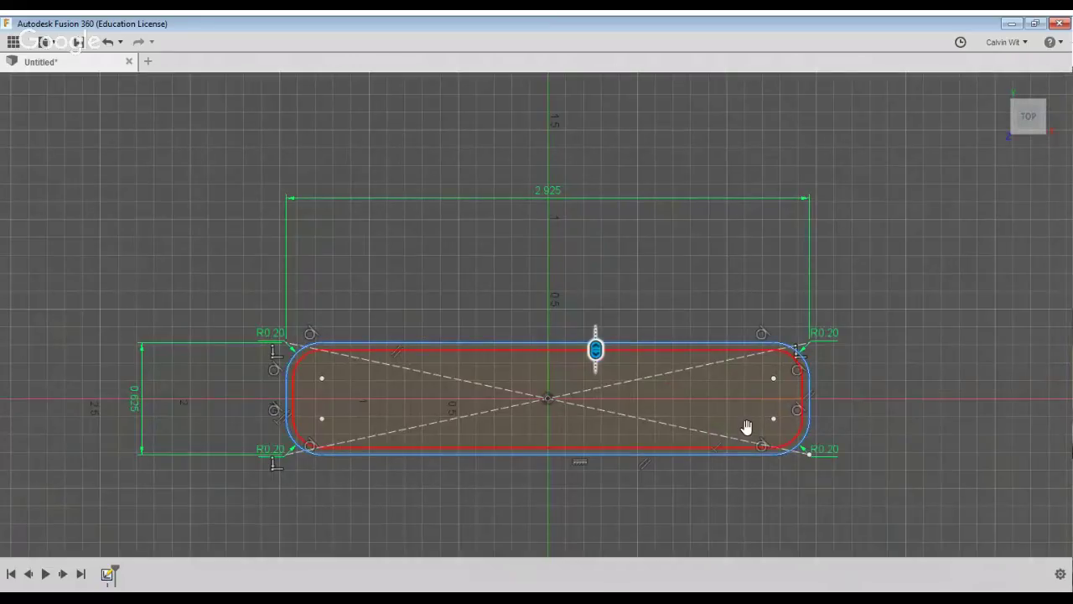
pyautogui.write('.08')
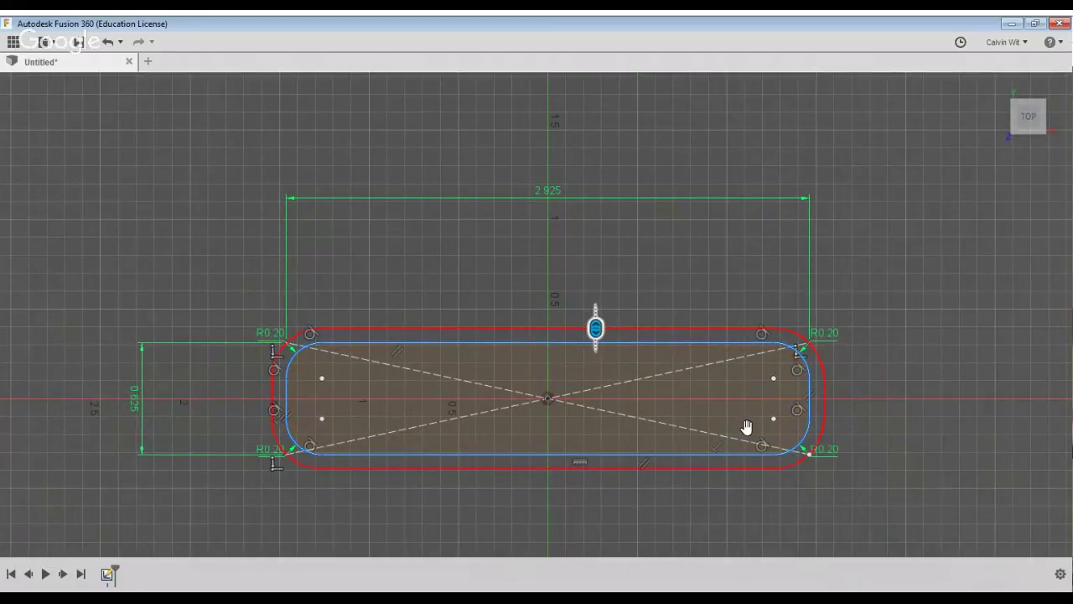
pyautogui.press('Return')
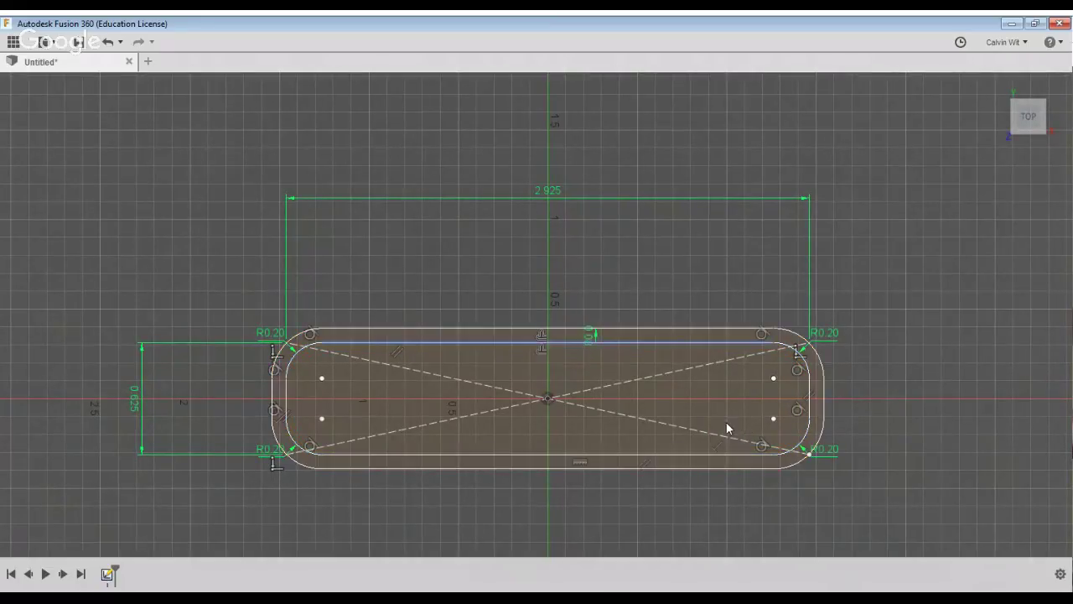
pyautogui.keyDown('shift'); pyautogui.moveTo(727, 423); pyautogui.dragTo(748, 406, button='middle'); pyautogui.keyUp('shift')
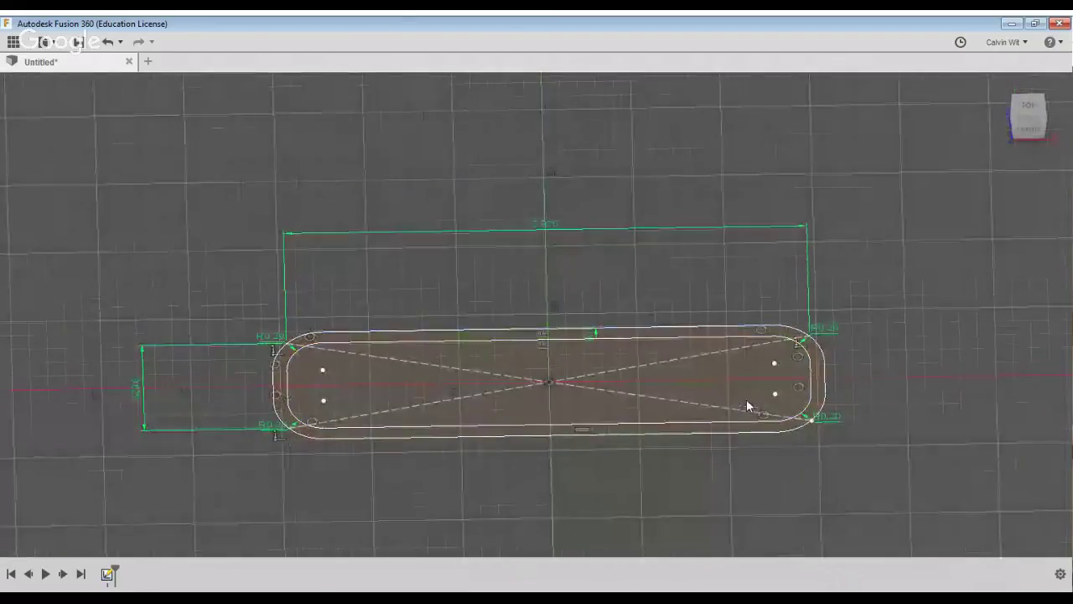
pyautogui.keyDown('shift'); pyautogui.moveTo(698, 355); pyautogui.dragTo(706, 337, button='middle'); pyautogui.keyUp('shift')
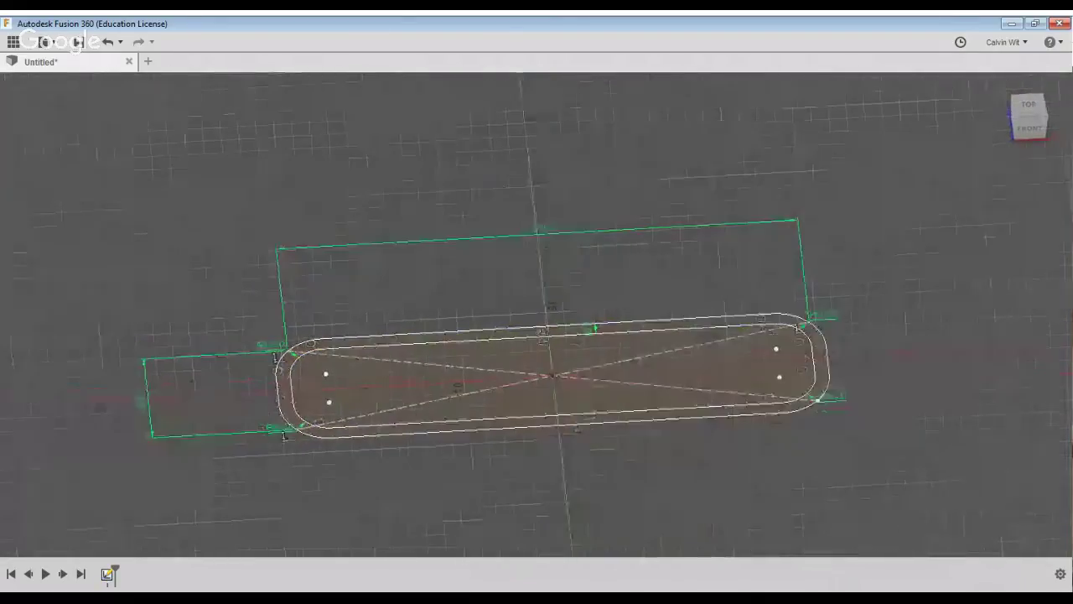
pyautogui.press('e')
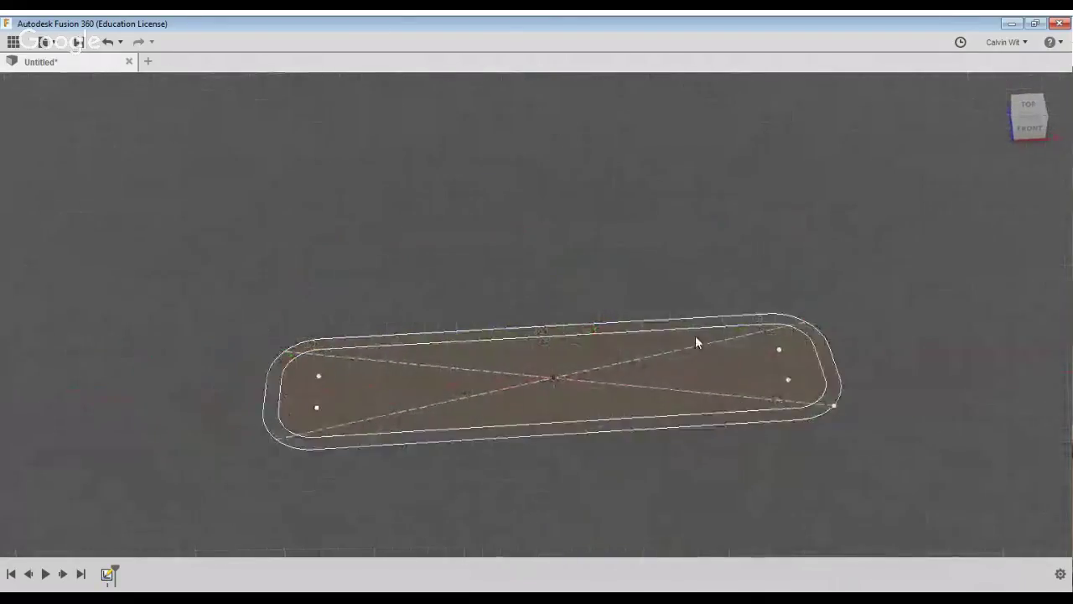
pyautogui.click(660, 412)
pyautogui.press('Escape')
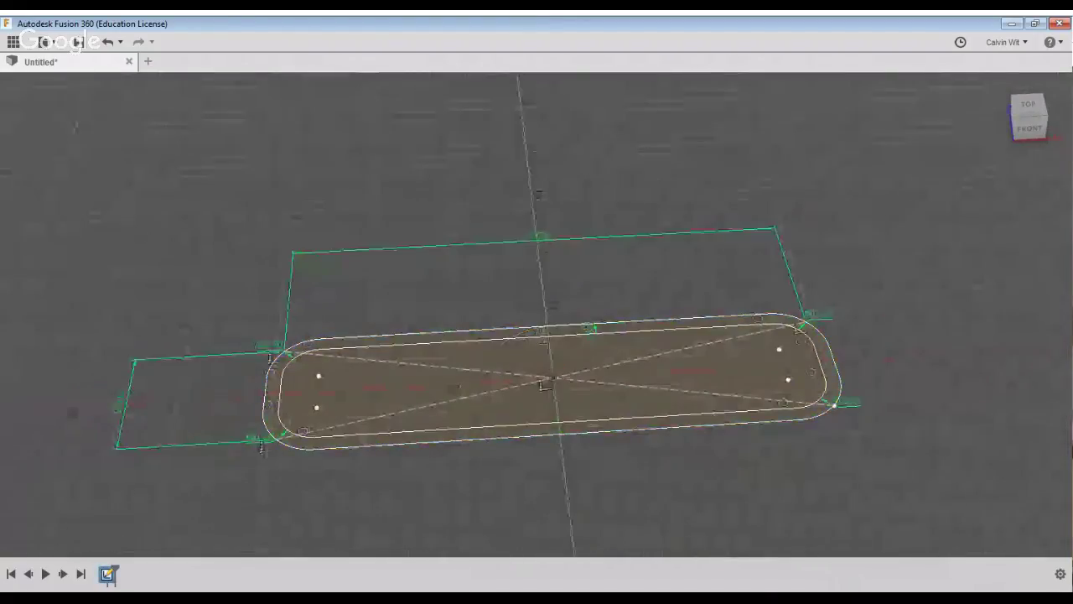
# Draw a circle of 0.25 diameter centered on the sketch origin
pyautogui.click(1028, 104)
pyautogui.click(534, 380)
pyautogui.click(558, 410)
# Pattern the center circle symmetrically along the horizontal axis, with one copy about 1 unit away on each side
pyautogui.click(555, 347)
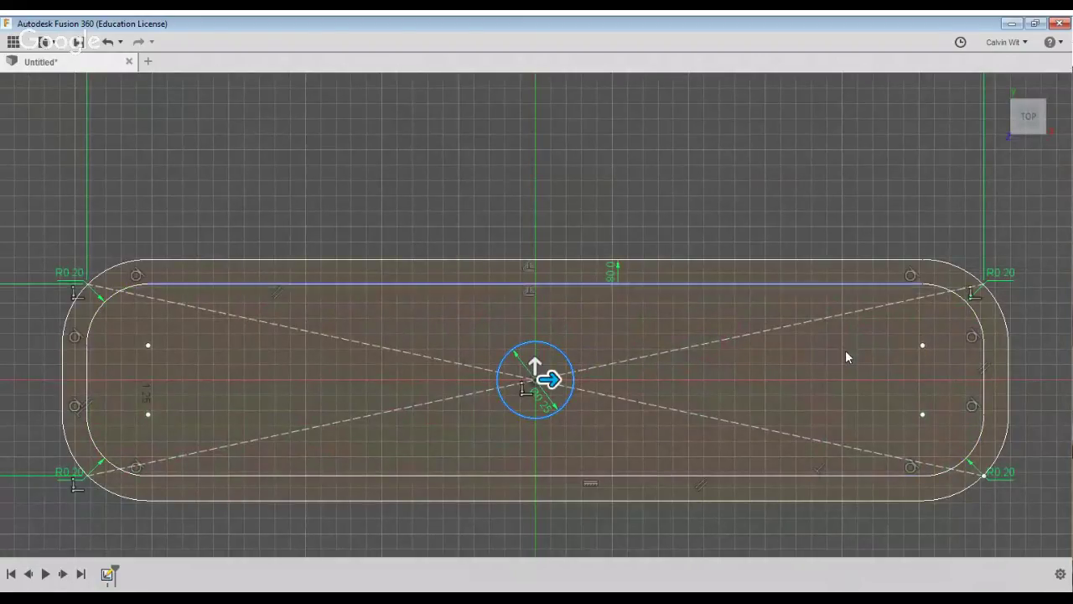
pyautogui.scroll(-3, 844, 350)
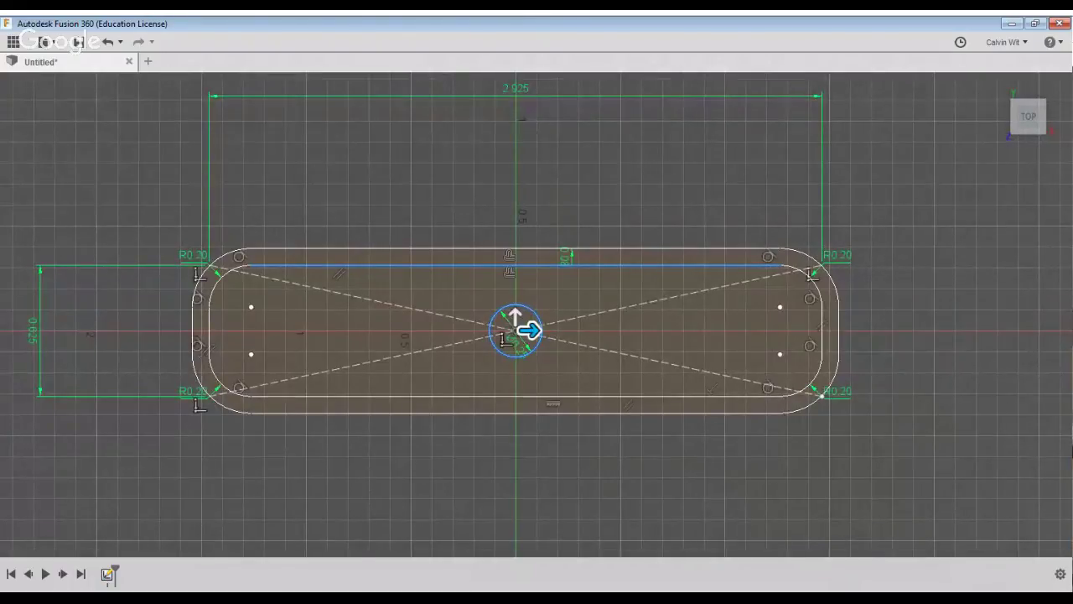
pyautogui.moveTo(528, 330); pyautogui.dragTo(634, 330)
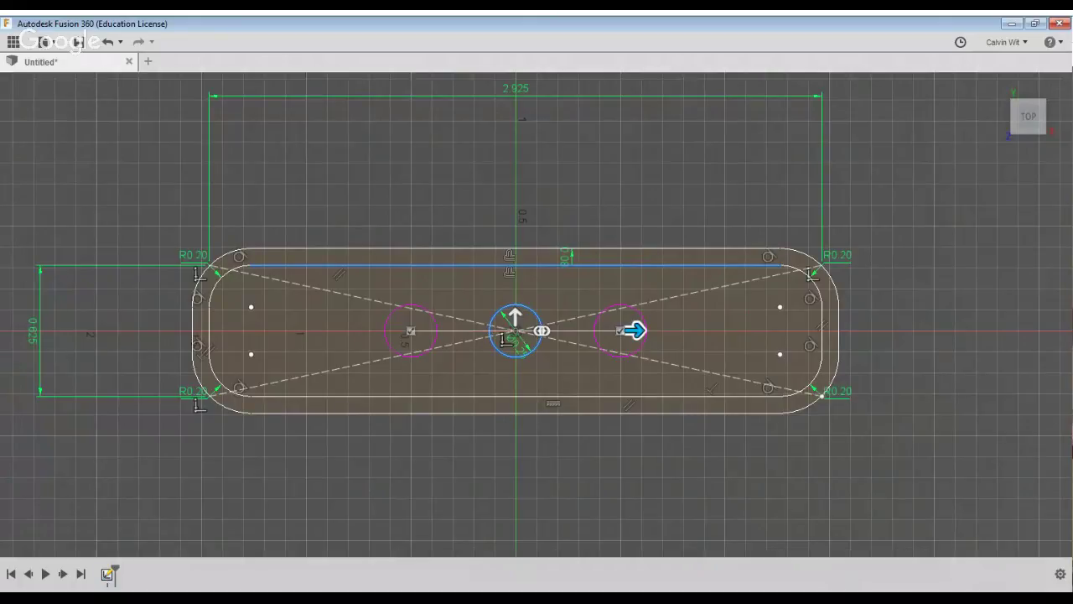
pyautogui.moveTo(635, 330); pyautogui.dragTo(739, 331)
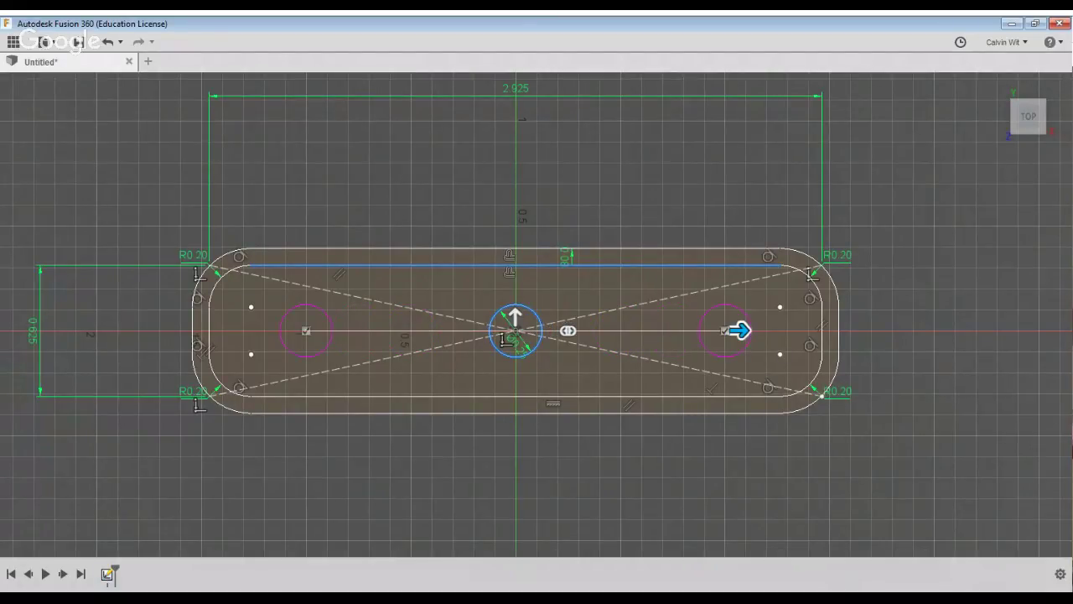
pyautogui.press('Return')
# Extrude the inner rounded profile upward into a thin plate, leaving the three circles as holes
pyautogui.keyDown('shift'); pyautogui.moveTo(889, 536); pyautogui.dragTo(911, 511, button='middle'); pyautogui.keyUp('shift')
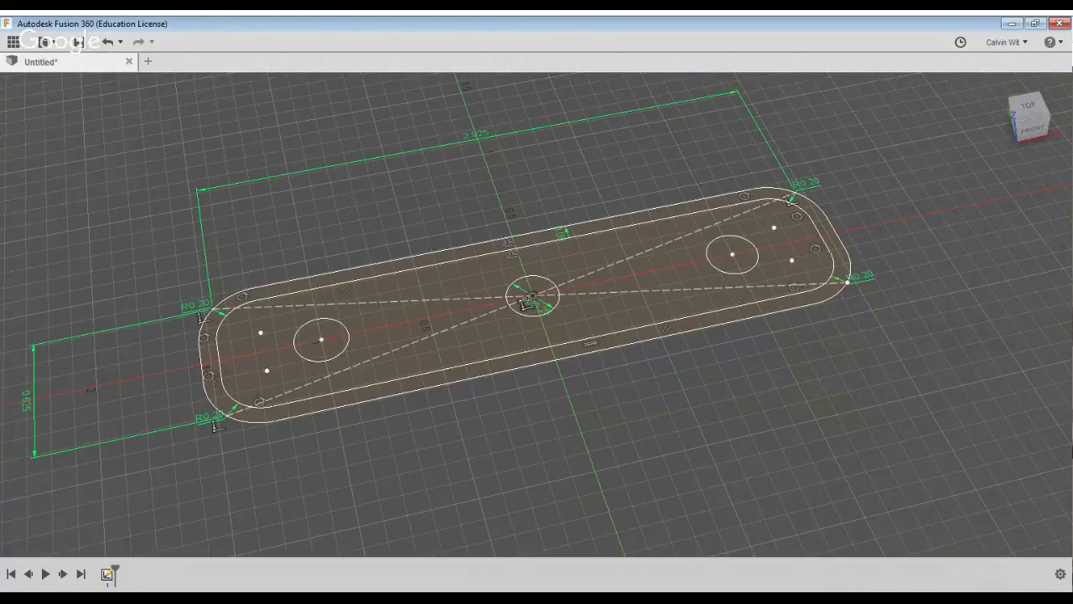
pyautogui.press('e')
pyautogui.click(662, 306)
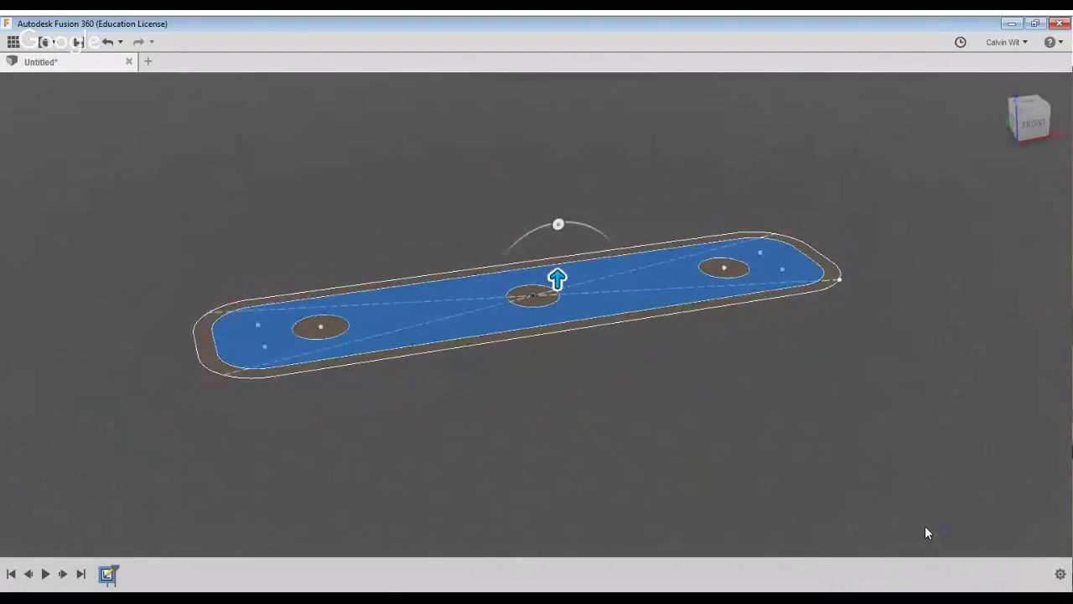
pyautogui.write('5')
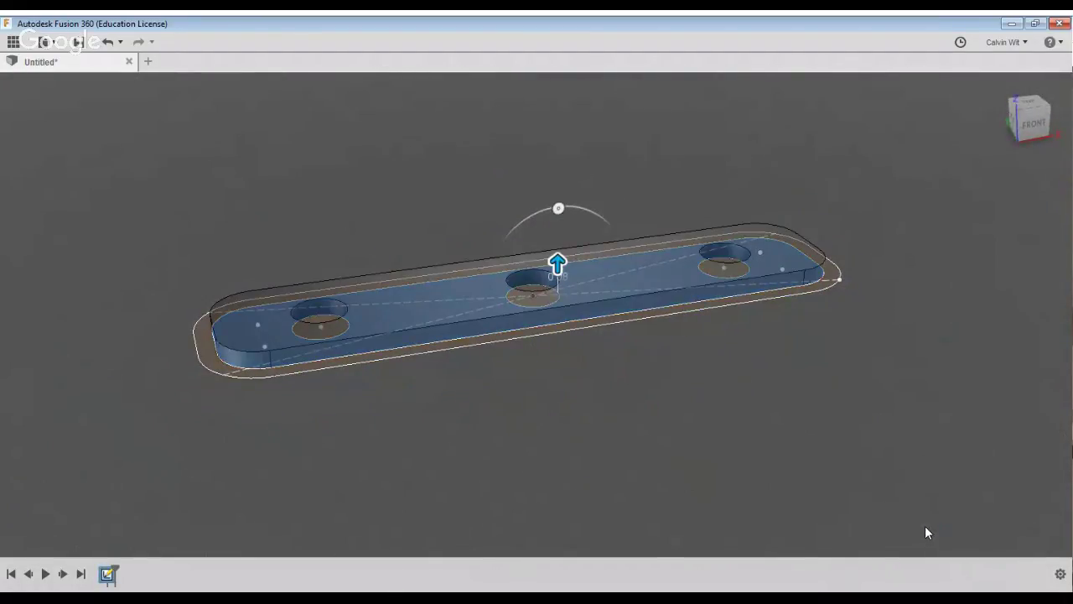
pyautogui.press('Return')
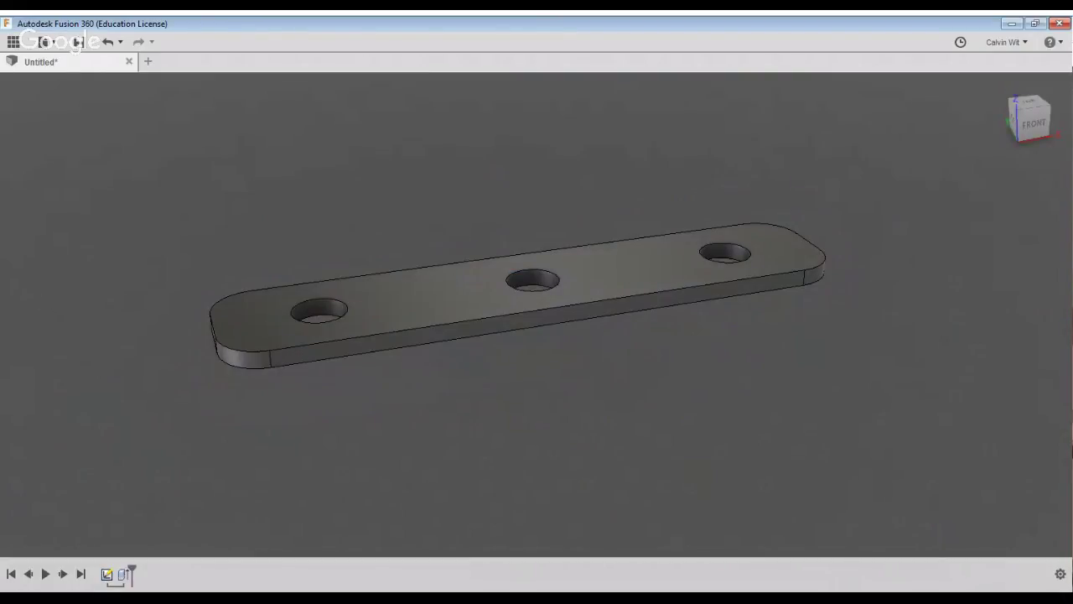
# Extrude the narrow ring between the two rounded outlines upward to form tall walls around the plate
pyautogui.press('e')
pyautogui.click(217, 365)
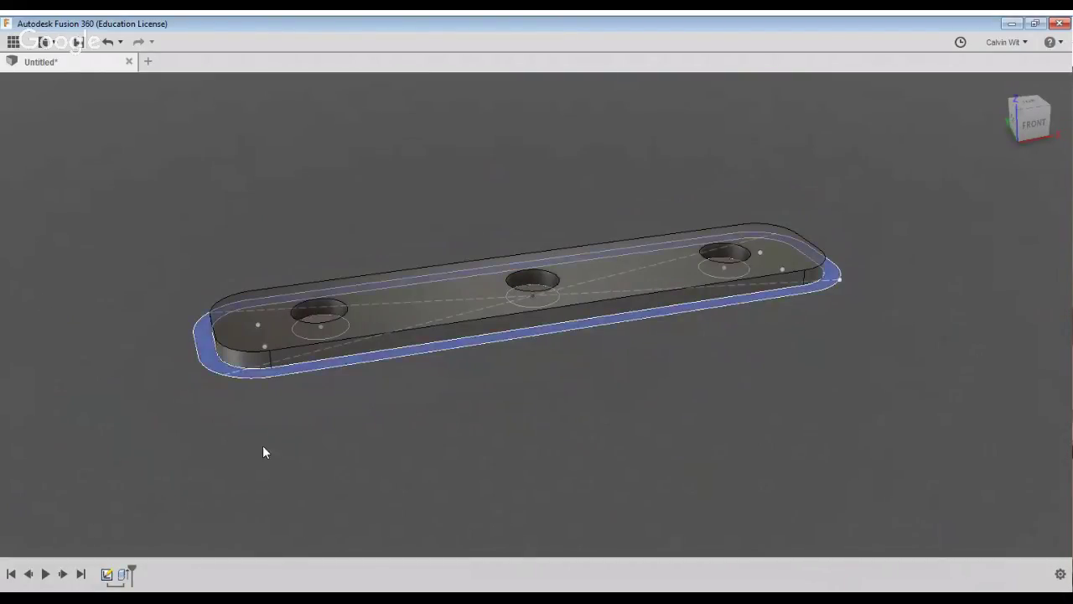
pyautogui.moveTo(154, 445); pyautogui.dragTo(258, 507, button='middle')
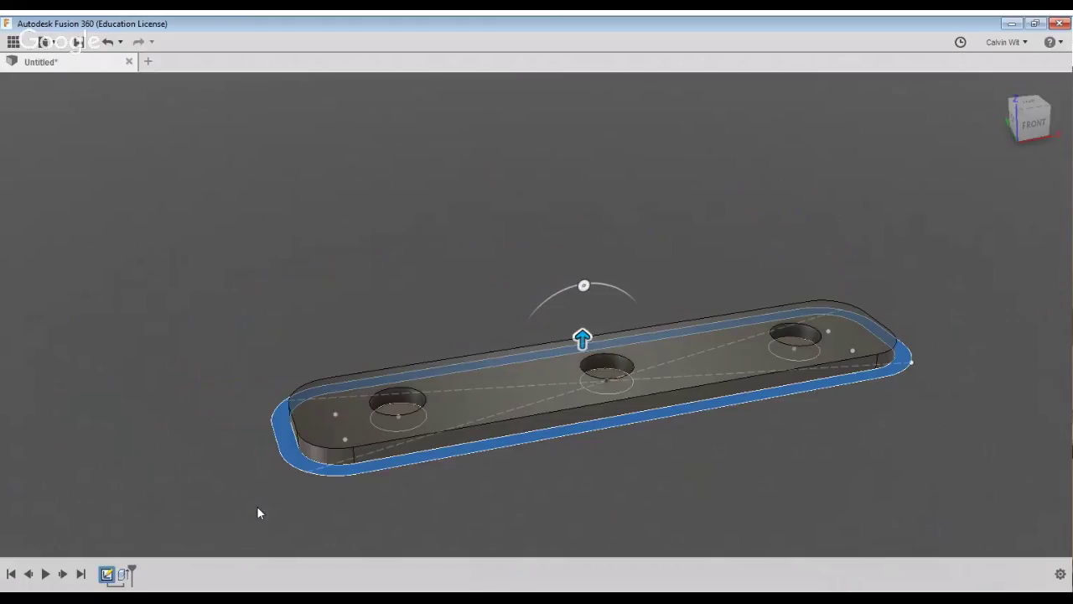
pyautogui.press('Return')
pyautogui.scroll(-5, 248, 503)
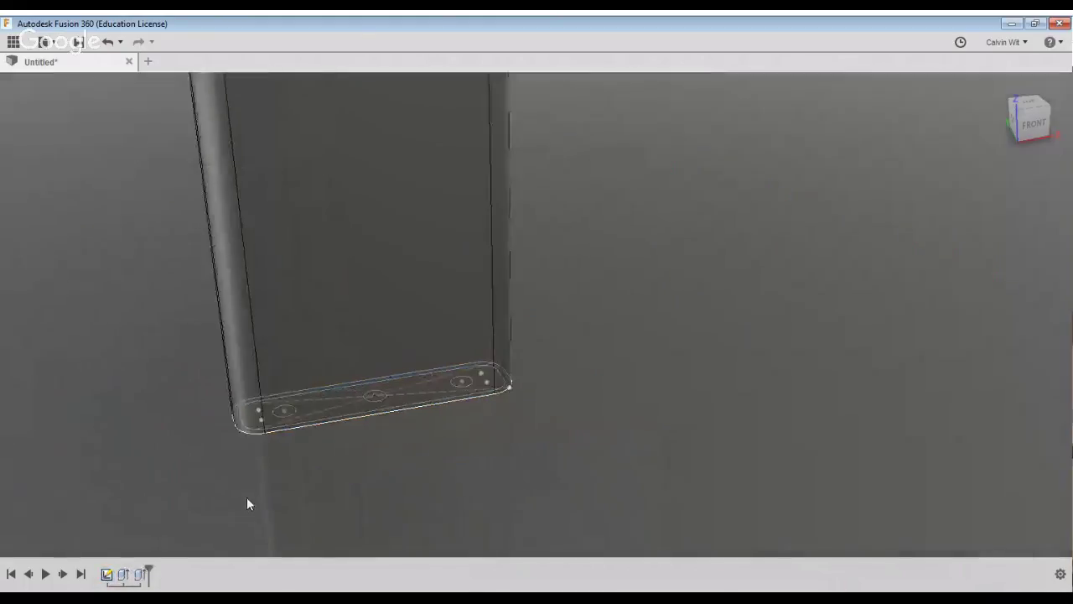
pyautogui.moveTo(248, 504); pyautogui.dragTo(423, 577, button='middle')
pyautogui.keyDown('shift'); pyautogui.moveTo(210, 301); pyautogui.dragTo(342, 289, button='middle'); pyautogui.keyUp('shift')
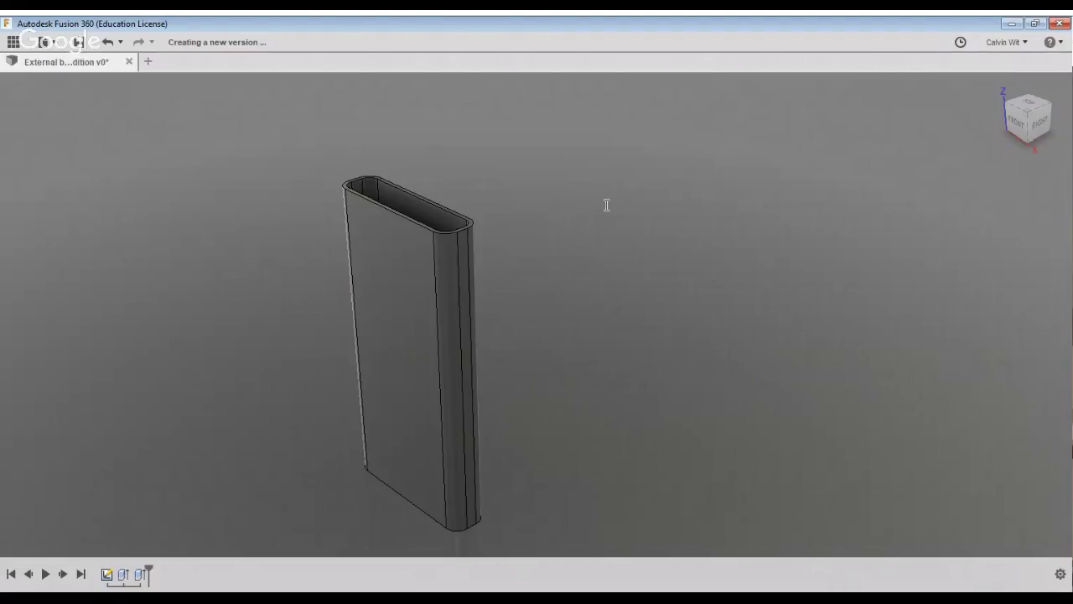
# Copy the hollow case body and move the copy beside the original, leaving a gap between their broad faces
pyautogui.keyDown('shift'); pyautogui.moveTo(680, 252); pyautogui.dragTo(732, 274, button='middle'); pyautogui.keyUp('shift')
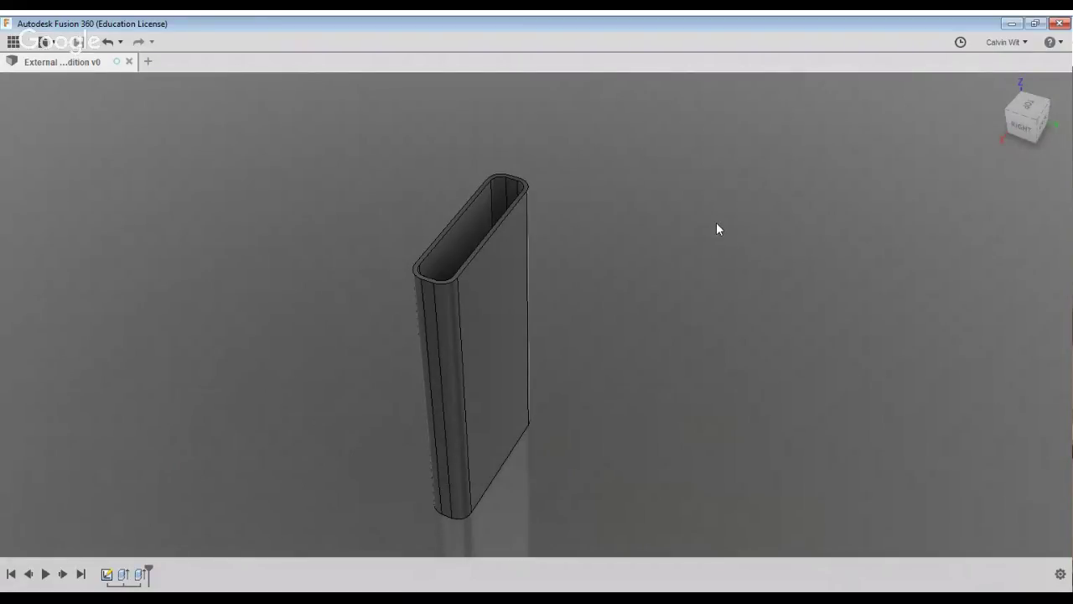
pyautogui.moveTo(717, 223); pyautogui.dragTo(761, 270, button='middle')
pyautogui.click(416, 256)
pyautogui.keyDown('shift'); pyautogui.moveTo(509, 317); pyautogui.dragTo(386, 339, button='middle'); pyautogui.keyUp('shift')
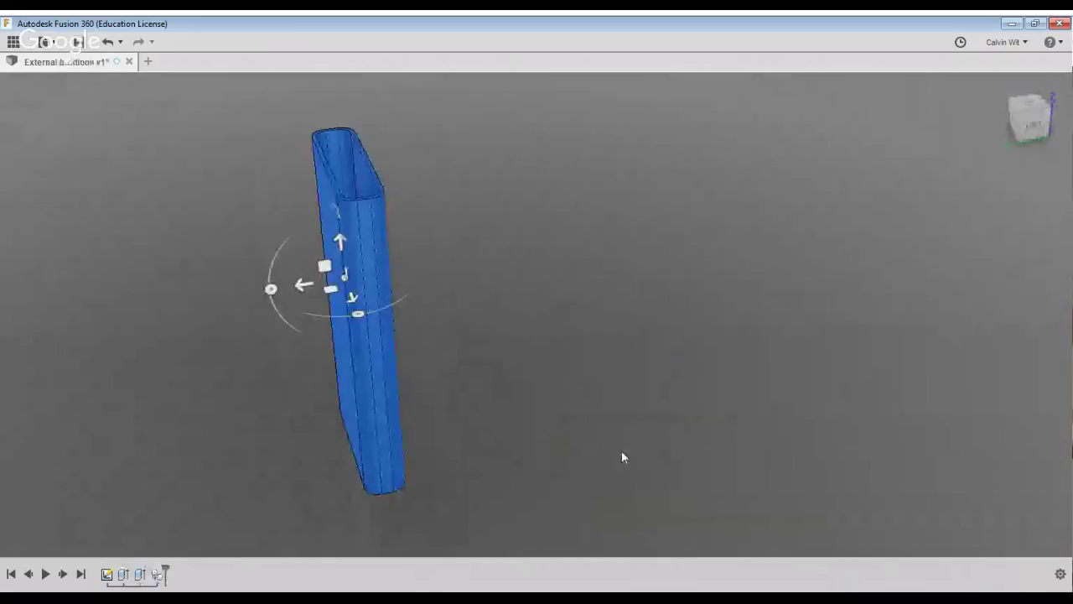
pyautogui.moveTo(406, 398); pyautogui.dragTo(524, 342)
pyautogui.press('Return')
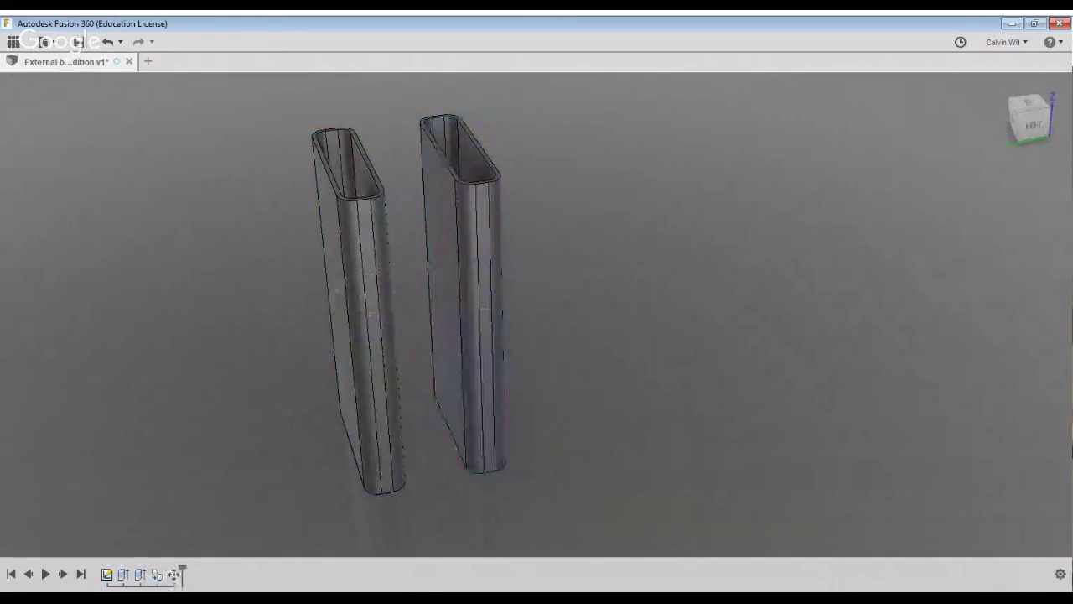
# Roll the timeline back to just before the body copy and move, leaving only the original hollow case
pyautogui.click(365, 293)
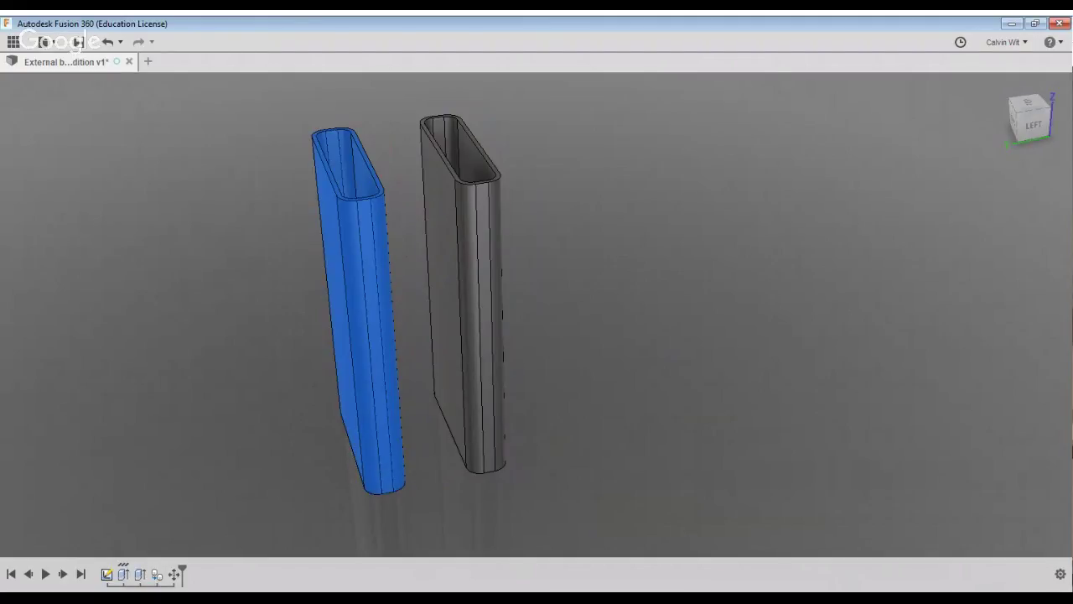
pyautogui.click(466, 293)
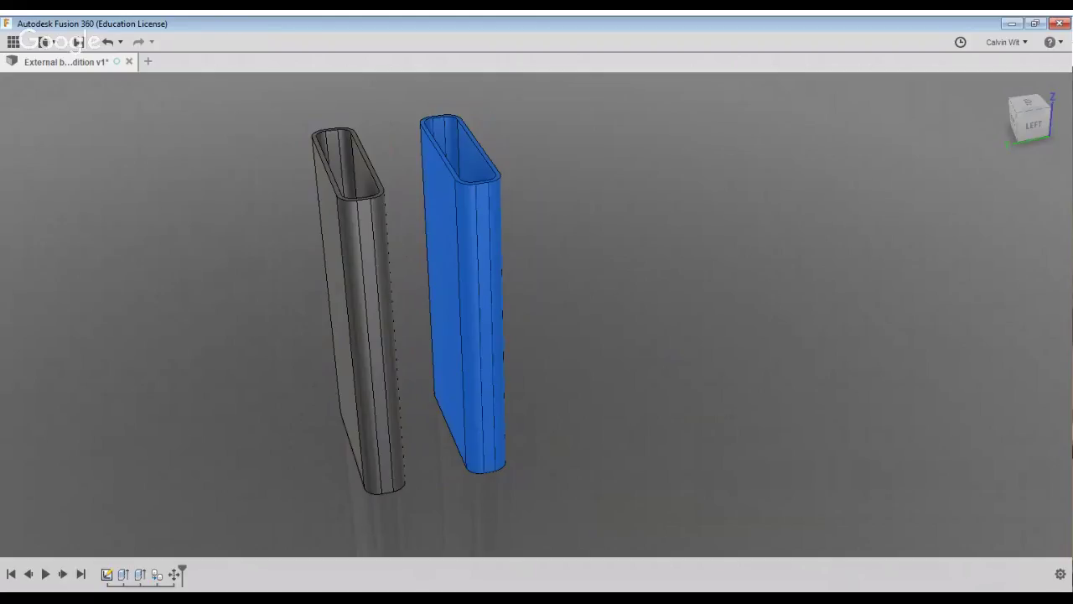
pyautogui.click(253, 359)
pyautogui.keyDown('shift'); pyautogui.moveTo(253, 358); pyautogui.dragTo(369, 329, button='middle'); pyautogui.keyUp('shift')
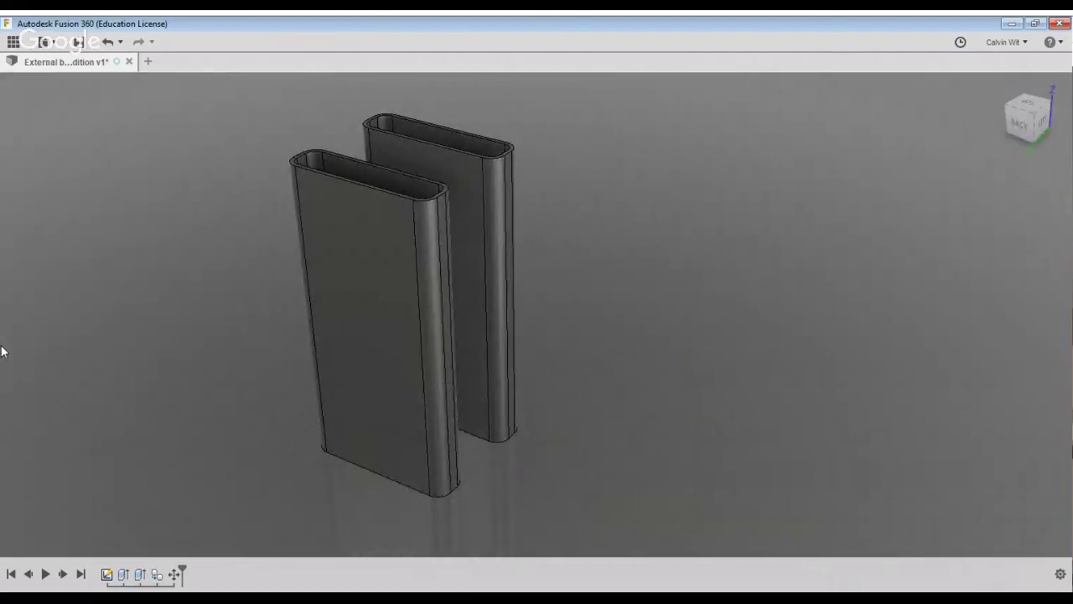
pyautogui.moveTo(182, 570); pyautogui.dragTo(148, 570)
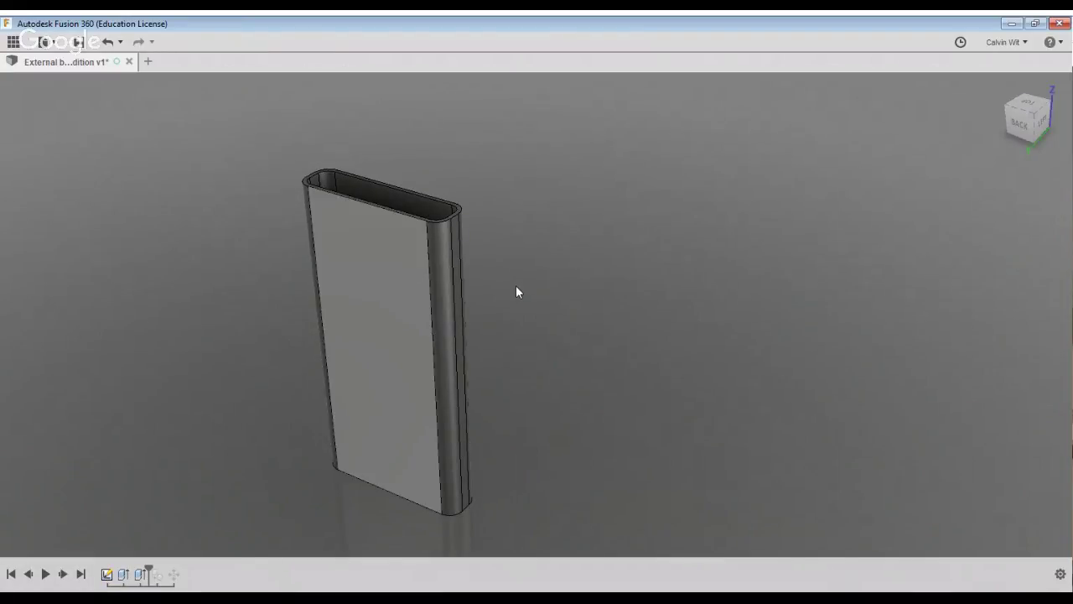
# Sketch a 1.00 diameter circle on the case's broad back face, centered on its upper edge, and trim away the upper half
pyautogui.press('c')
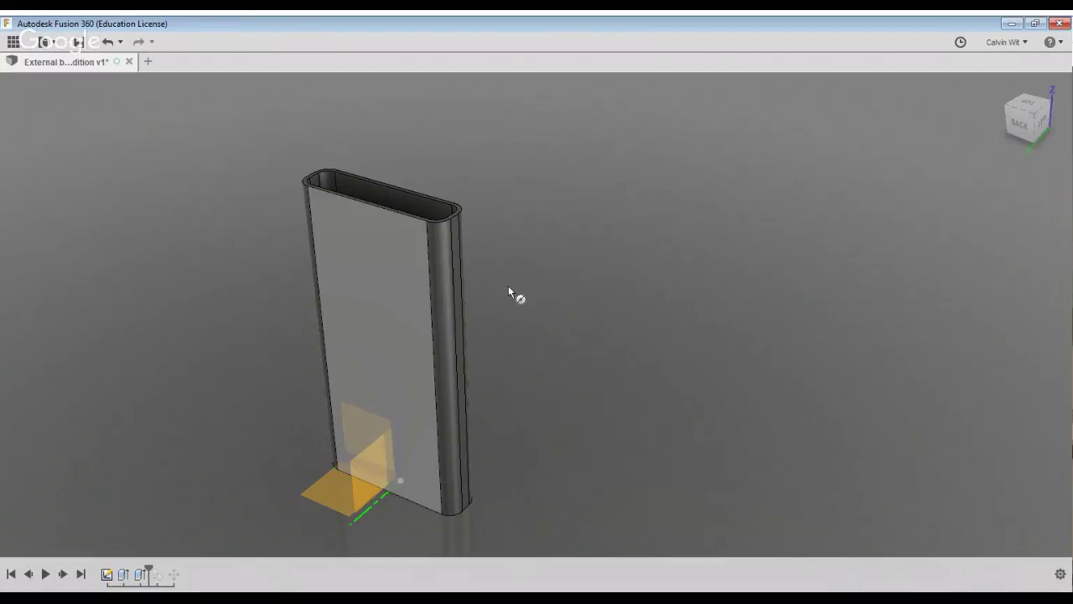
pyautogui.click(508, 285)
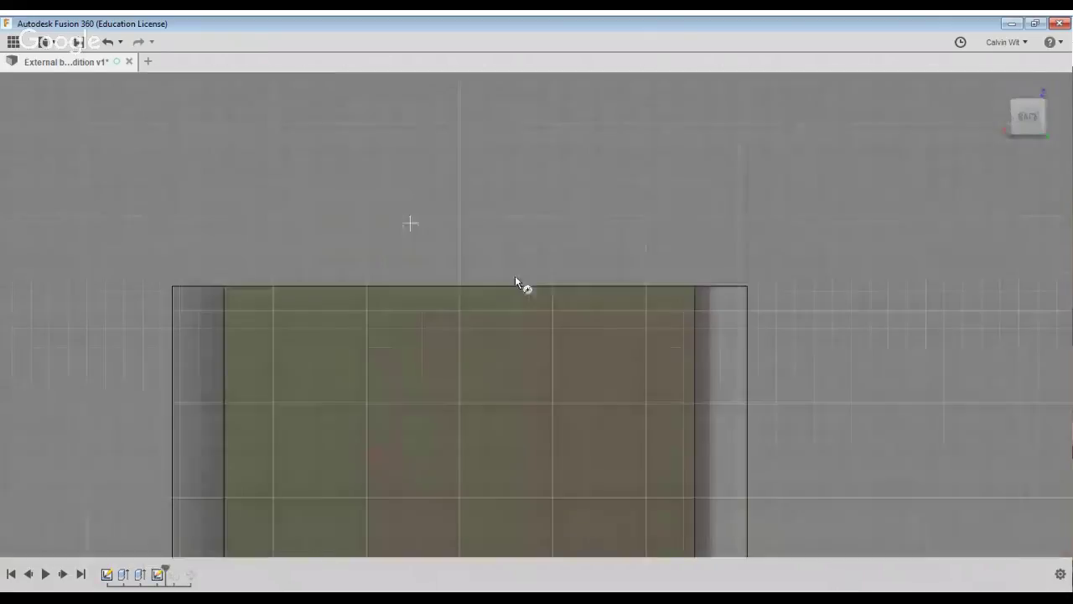
pyautogui.click(578, 352)
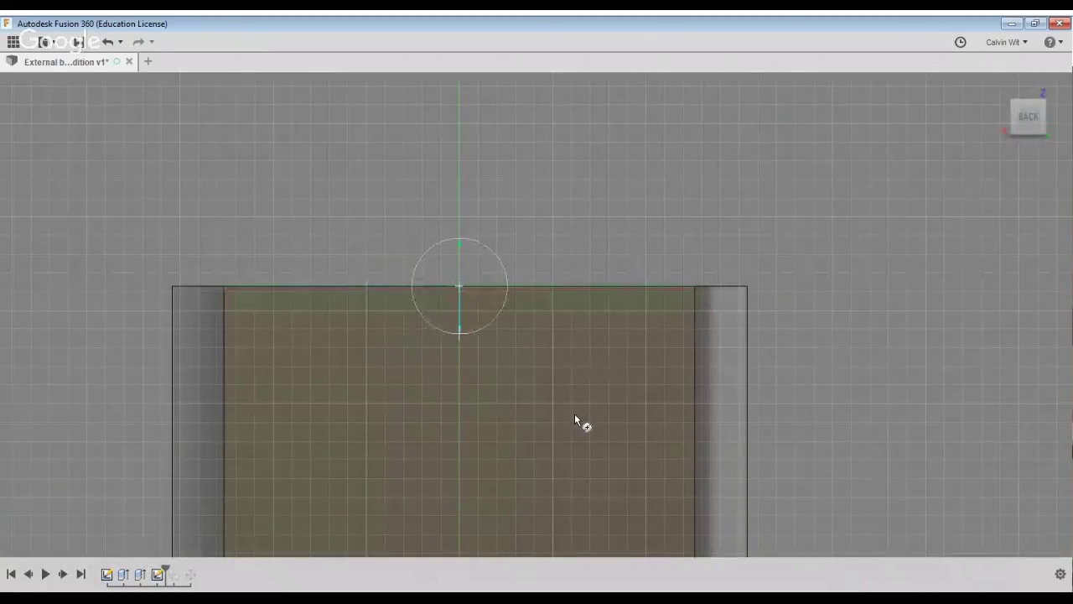
pyautogui.write('2')
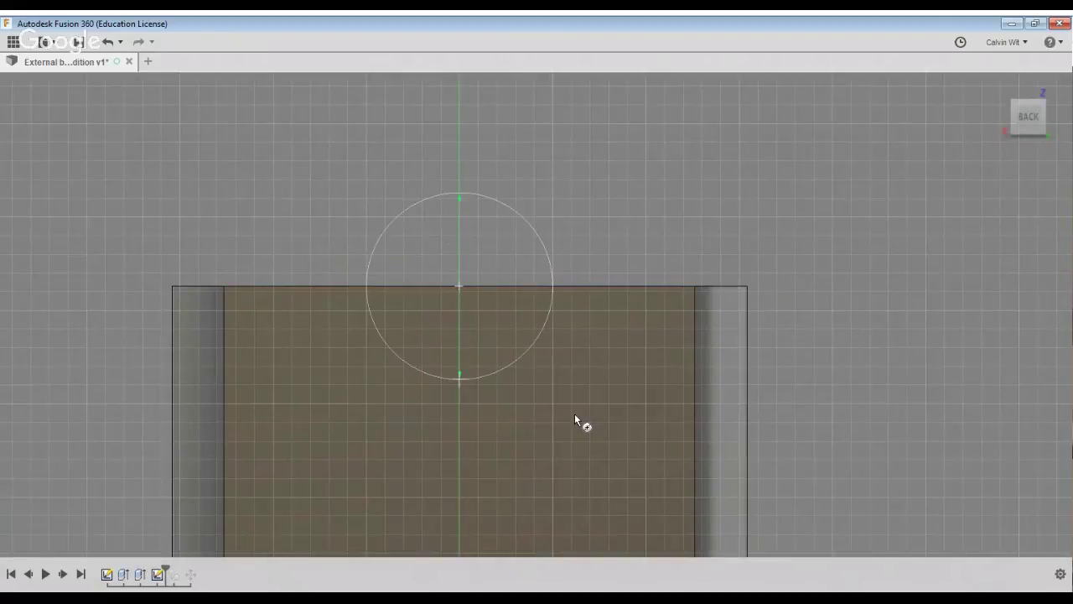
pyautogui.press('Return')
pyautogui.press('t')
pyautogui.click(543, 248)
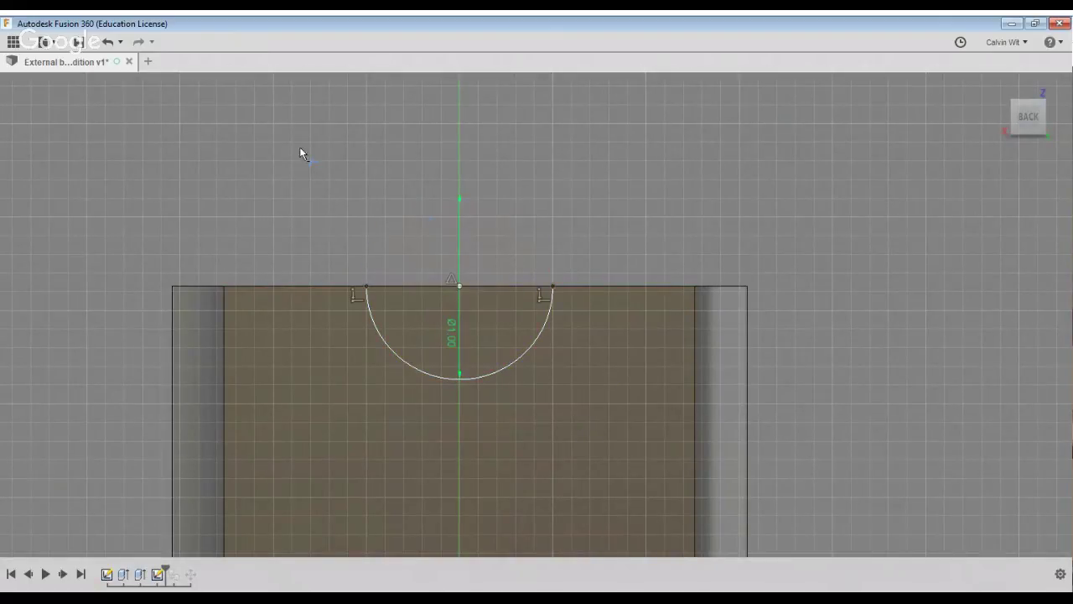
# Draw lines along the upper edge from each end of the semicircle to the face's sides and make them construction lines
pyautogui.press('l')
pyautogui.click(290, 358)
pyautogui.press('Escape')
pyautogui.press('x')
pyautogui.scroll(1, 401, 369)
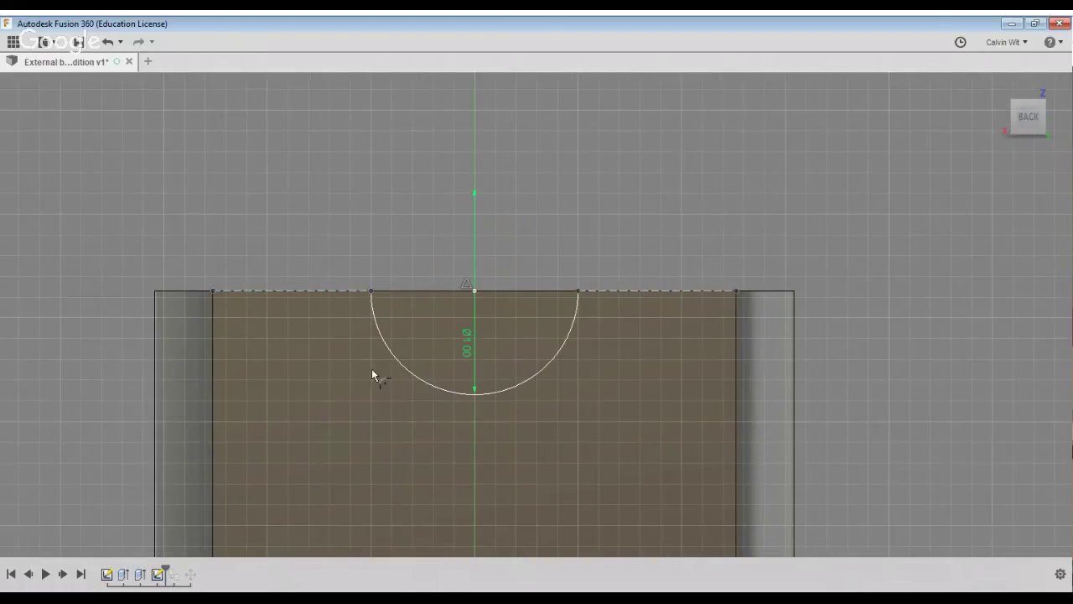
# Fillet both corners between the semicircle and the construction lines with a 0.25 radius
pyautogui.click(486, 394)
pyautogui.write('.5')
pyautogui.press('Return')
pyautogui.click(717, 405)
pyautogui.press('Return')
# Try to set the notch arc's diameter to 0.50
pyautogui.doubleClick(467, 342)
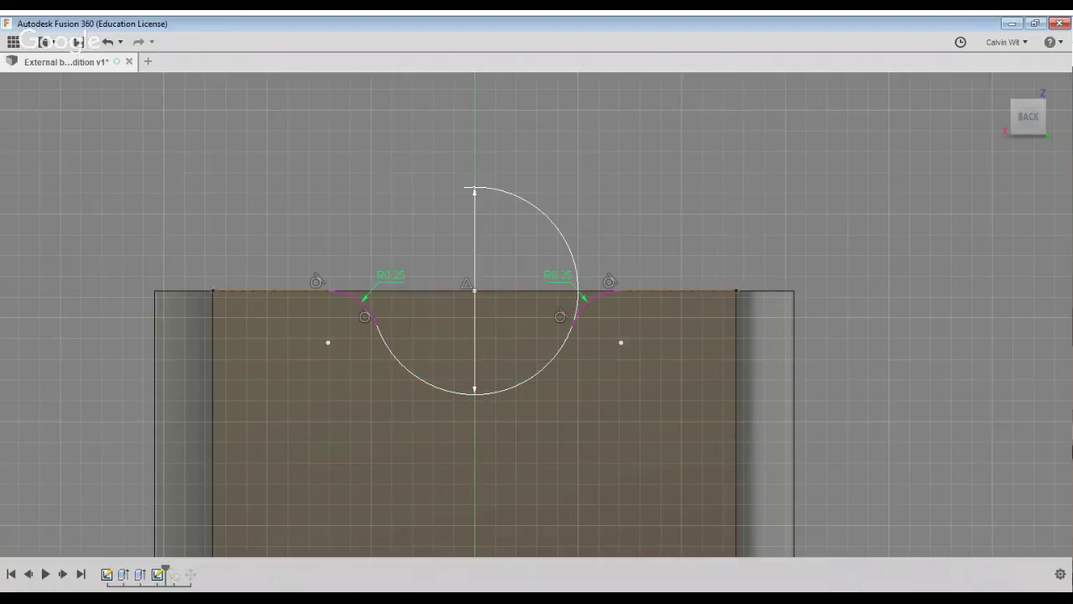
pyautogui.press('Return')
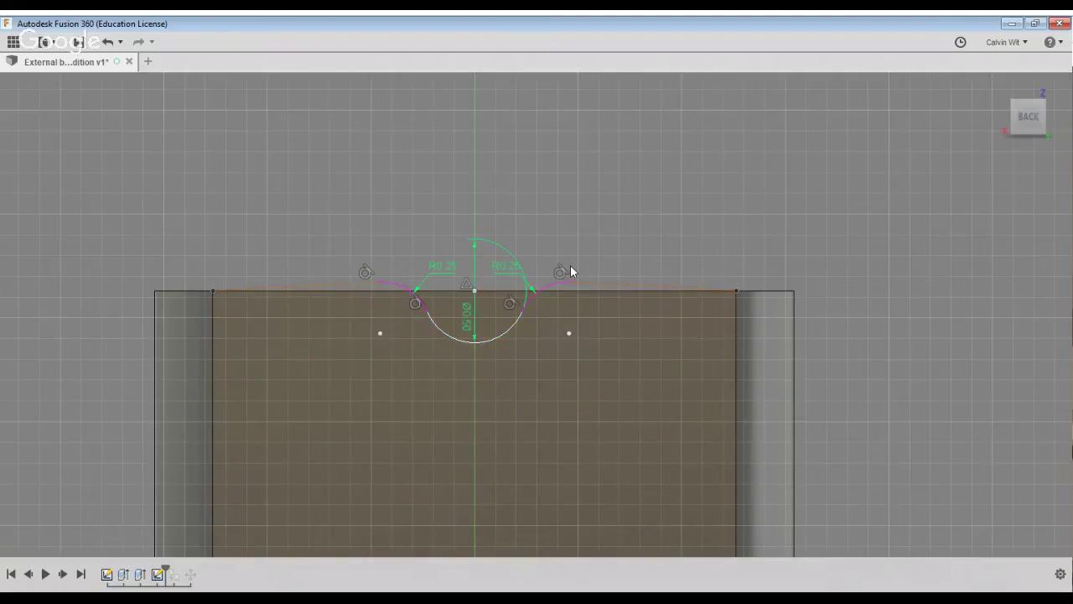
# Finish the sketch and cut the rounded notch profile through both broad walls of the case with Extrude
pyautogui.click(993, 411)
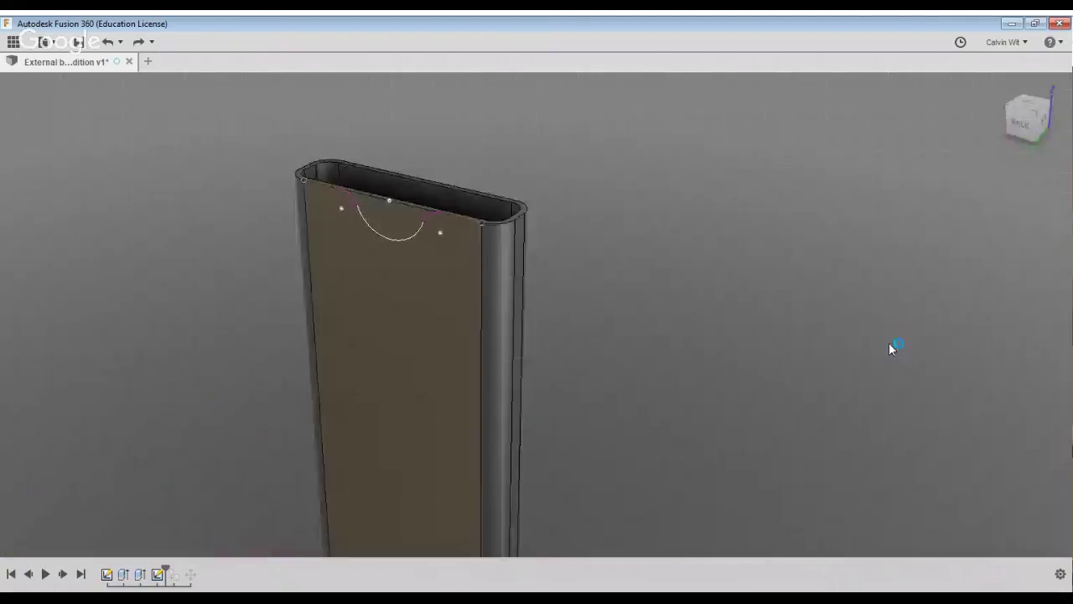
pyautogui.click(451, 263)
pyautogui.moveTo(467, 273); pyautogui.dragTo(498, 257)
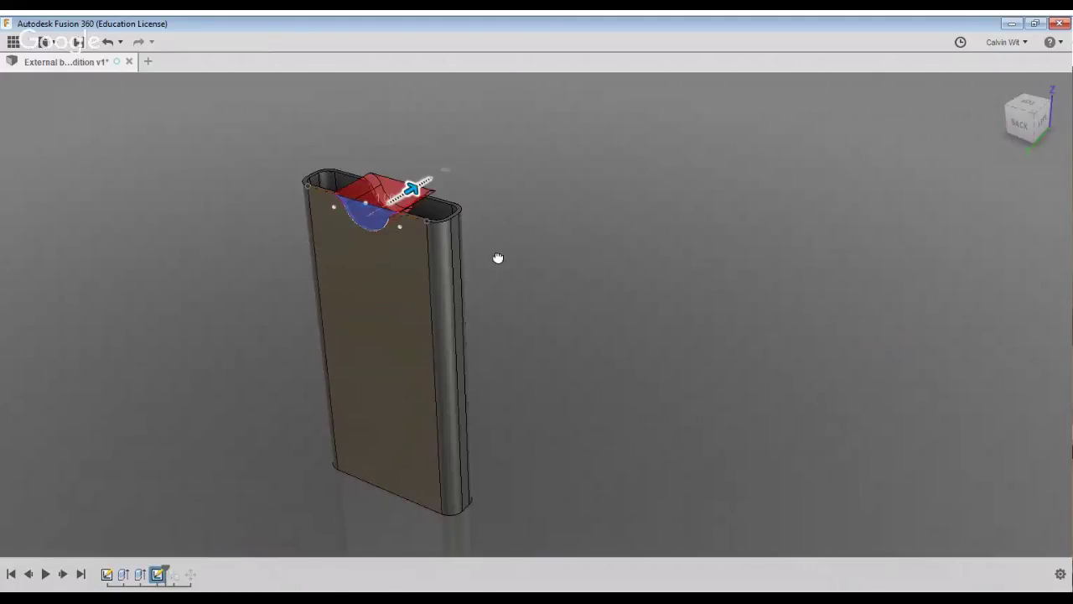
pyautogui.scroll(4, 664, 252)
pyautogui.moveTo(663, 253)
pyautogui.mouseDown(button='middle')
pyautogui.moveTo(874, 370)
pyautogui.moveTo(911, 357)
pyautogui.moveTo(864, 323)
pyautogui.moveTo(747, 310)
pyautogui.moveTo(723, 321)
pyautogui.moveTo(870, 354)
pyautogui.moveTo(814, 303)
pyautogui.moveTo(841, 302)
pyautogui.mouseUp(button='middle')
pyautogui.press('Return')
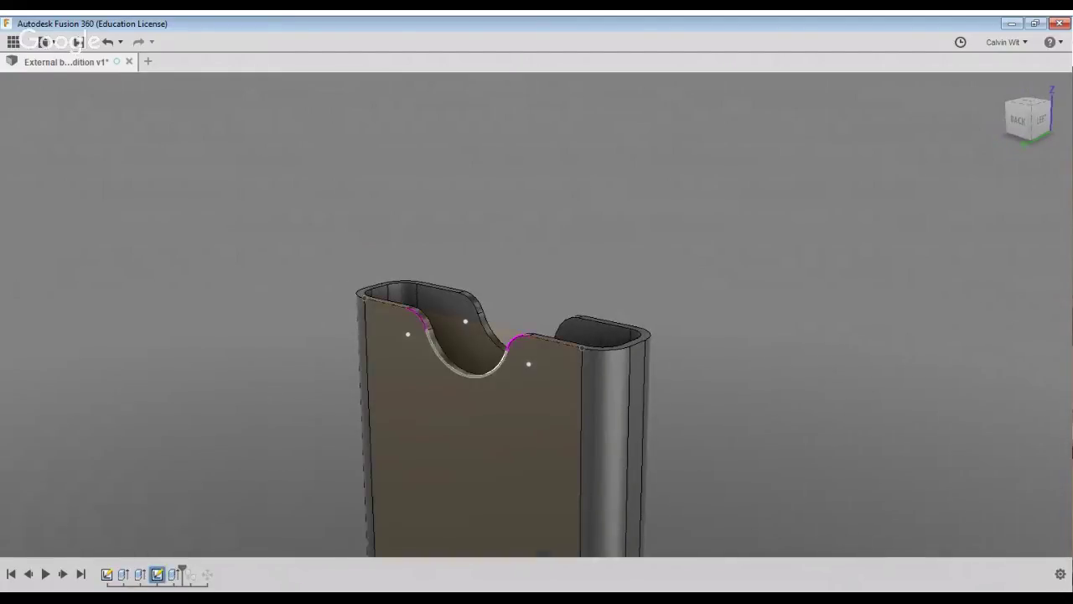
# Edit the notch sketch to make the rounded cutout smaller, and roll the timeline forward past the body copy and move
pyautogui.doubleClick(157, 573)
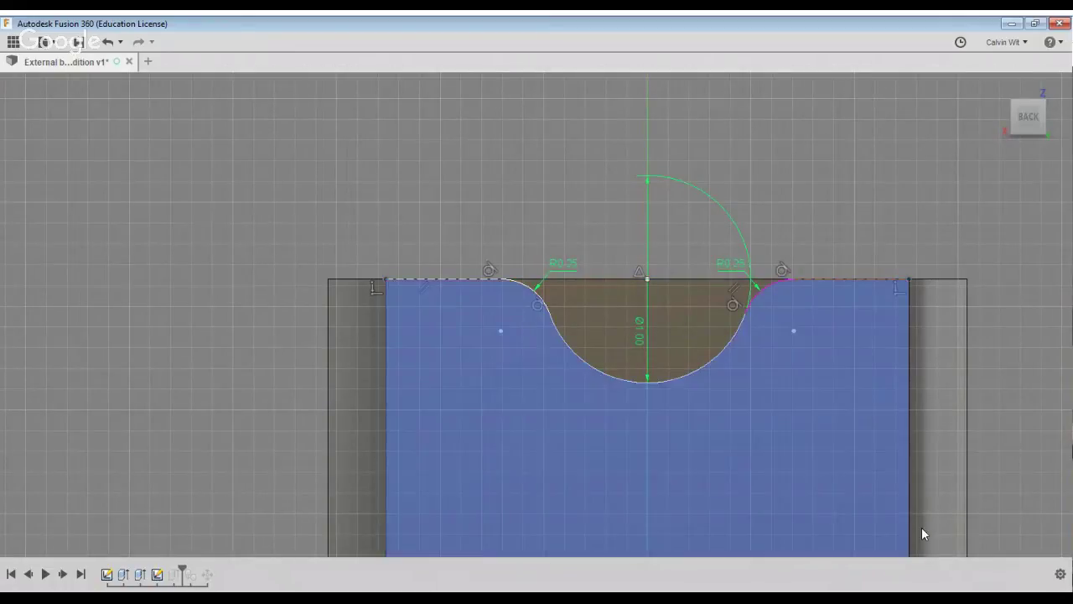
pyautogui.moveTo(670, 346); pyautogui.dragTo(466, 379, button='middle')
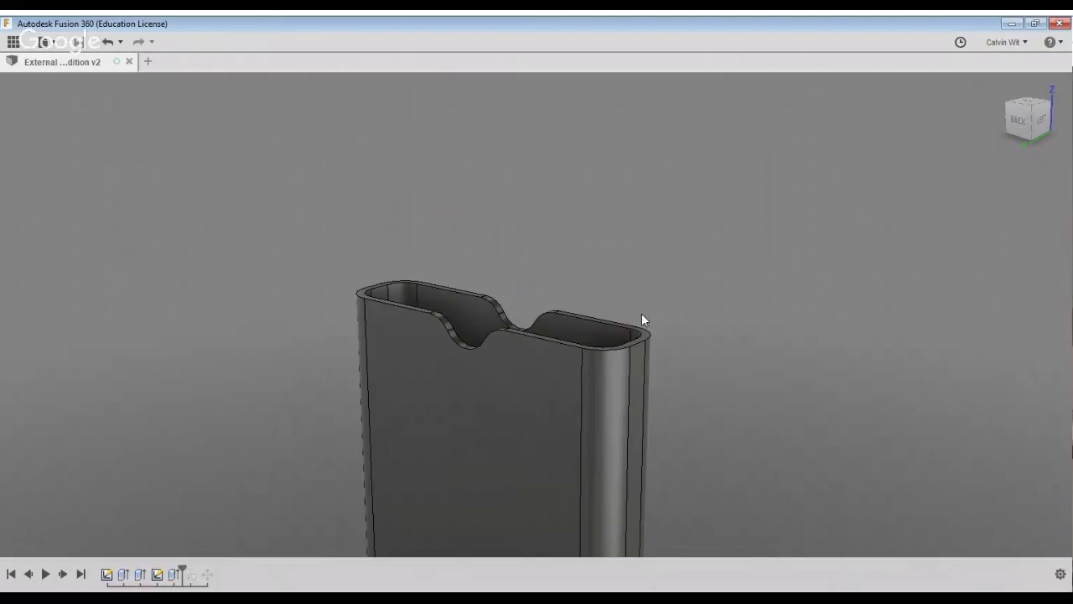
pyautogui.keyDown('shift'); pyautogui.moveTo(828, 395); pyautogui.dragTo(675, 371, button='middle'); pyautogui.keyUp('shift')
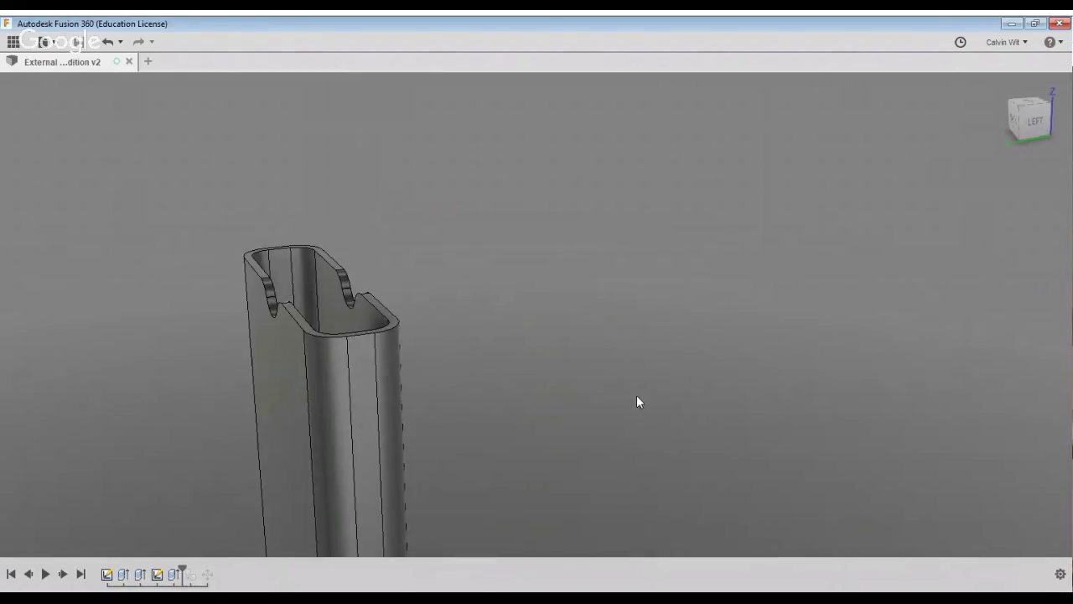
pyautogui.moveTo(608, 402); pyautogui.dragTo(701, 371, button='middle')
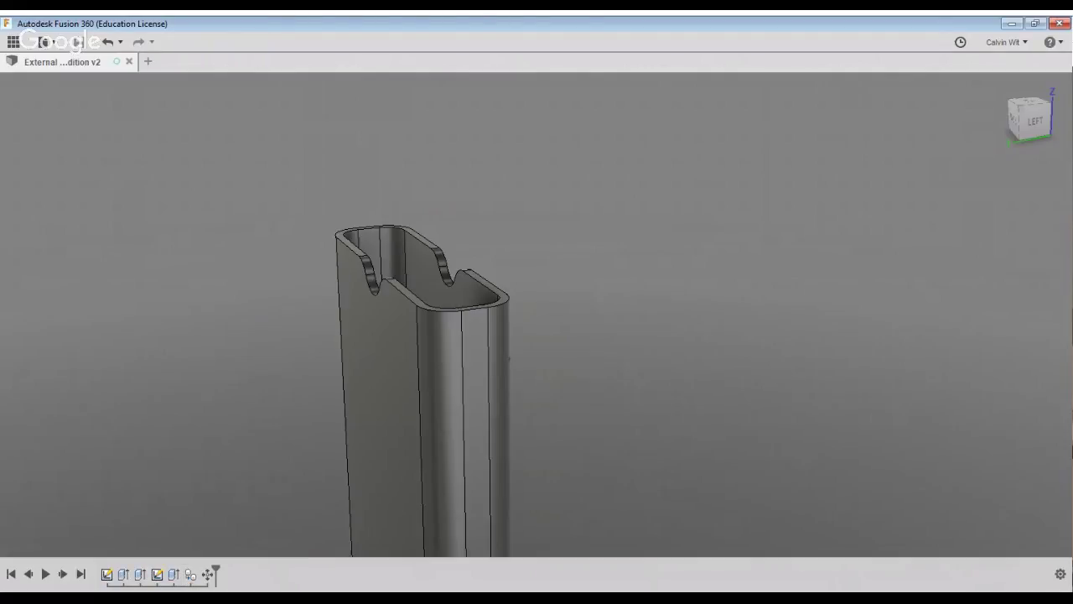
pyautogui.keyDown('shift'); pyautogui.moveTo(838, 311); pyautogui.dragTo(673, 454, button='middle'); pyautogui.keyUp('shift')
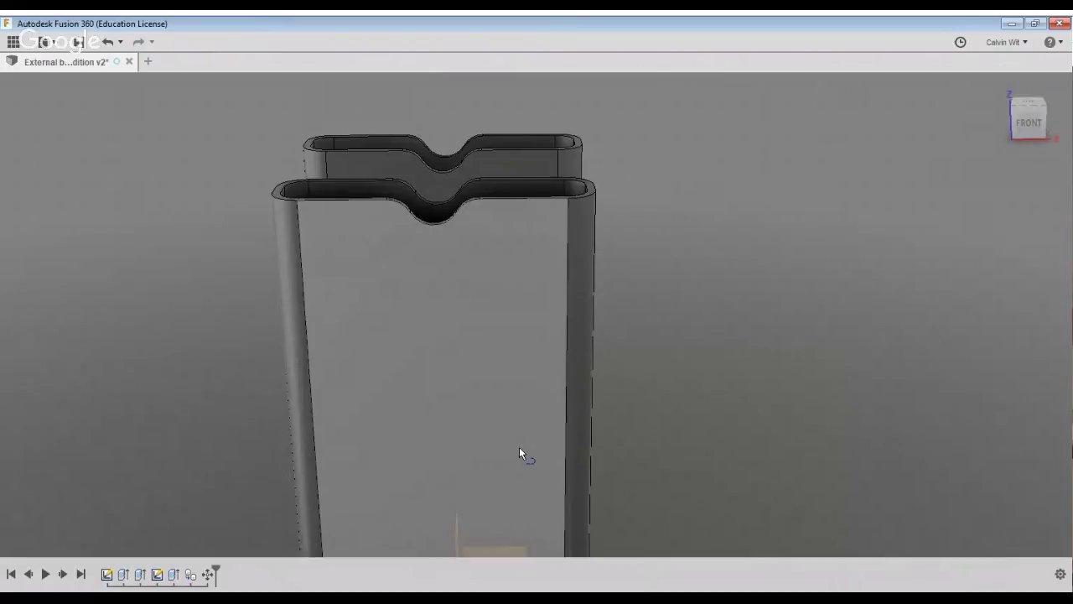
pyautogui.click(518, 454)
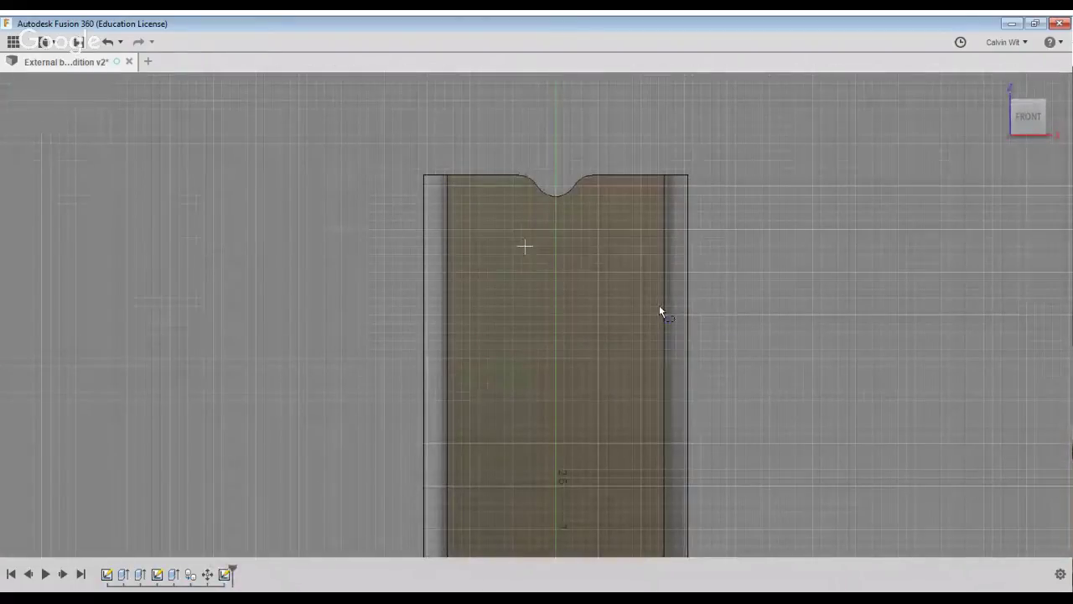
pyautogui.hotkey('ctrl', 'z')
pyautogui.keyDown('shift'); pyautogui.moveTo(659, 306); pyautogui.dragTo(912, 378, button='middle'); pyautogui.keyUp('shift')
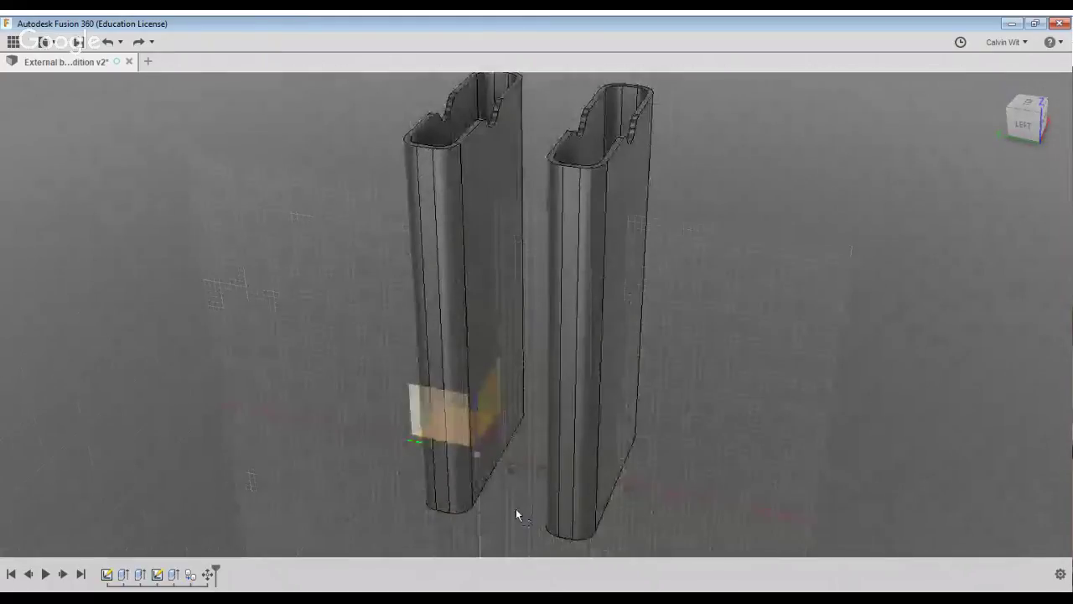
pyautogui.keyDown('shift'); pyautogui.moveTo(520, 508); pyautogui.dragTo(969, 258, button='middle'); pyautogui.keyUp('shift')
pyautogui.scroll(4, 832, 361)
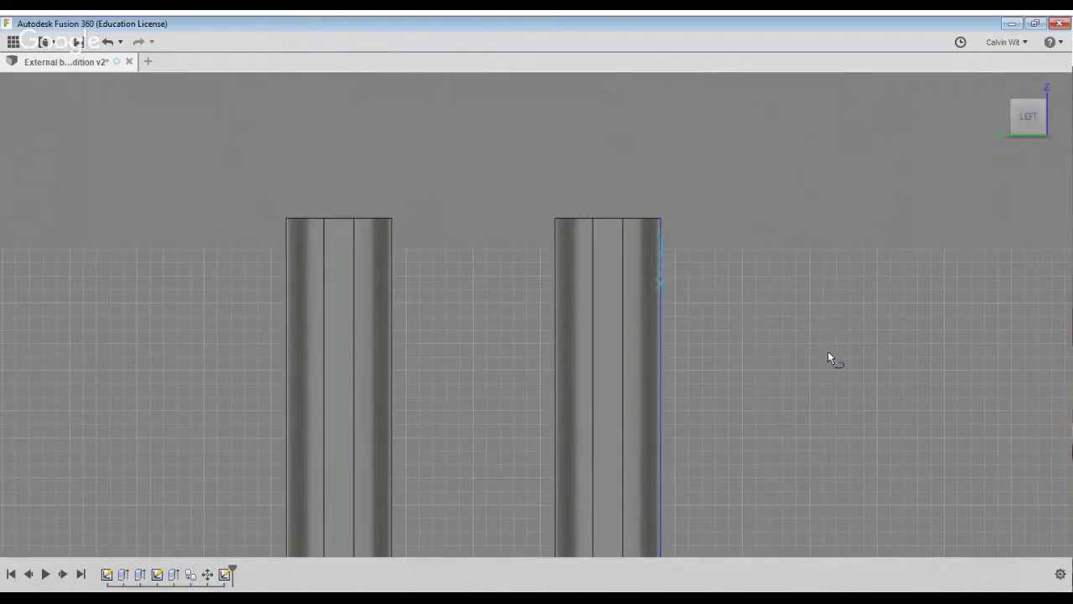
pyautogui.keyDown('shift'); pyautogui.moveTo(829, 301); pyautogui.dragTo(925, 333, button='middle'); pyautogui.keyUp('shift')
pyautogui.moveTo(947, 431)
pyautogui.keyDown('shift'); pyautogui.mouseDown(button='middle')
pyautogui.moveTo(918, 418)
pyautogui.moveTo(997, 375)
pyautogui.moveTo(865, 550)
pyautogui.moveTo(906, 556)
pyautogui.moveTo(898, 572)
pyautogui.mouseUp(button='middle'); pyautogui.keyUp('shift')
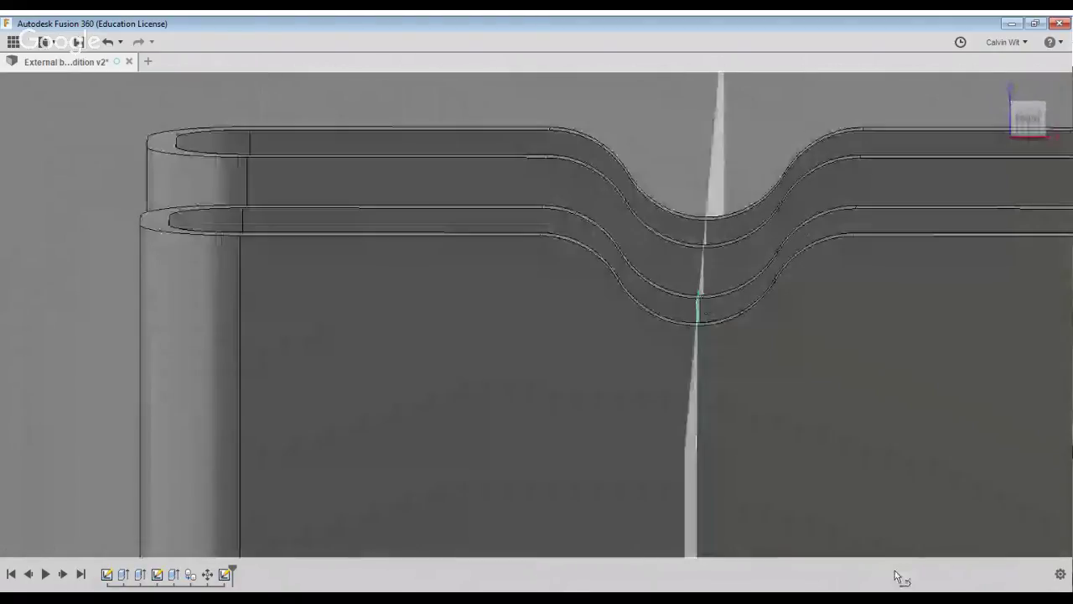
pyautogui.hotkey('ctrl', 'z')
pyautogui.hotkey('ctrl', 'z')
pyautogui.hotkey('ctrl', 'z')
pyautogui.keyDown('shift'); pyautogui.moveTo(747, 445); pyautogui.dragTo(659, 405, button='middle'); pyautogui.keyUp('shift')
pyautogui.hotkey('ctrl', 'y')
pyautogui.hotkey('ctrl', 'y')
pyautogui.scroll(-4, 845, 520)
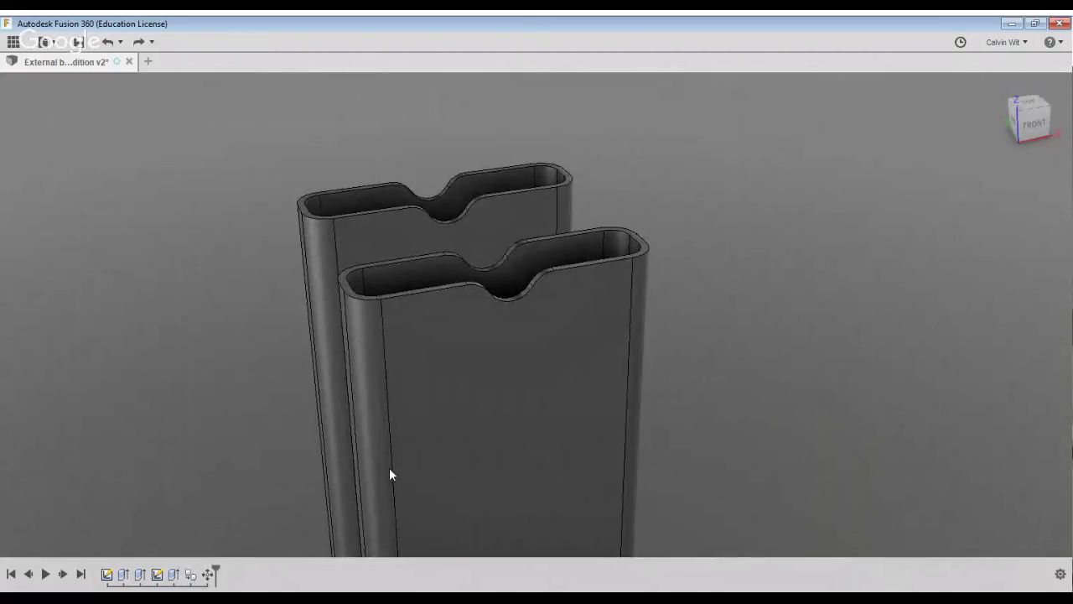
# Create a construction midplane between the two narrow sides of the front case, running through the center of the notch
pyautogui.keyDown('shift'); pyautogui.moveTo(390, 470); pyautogui.dragTo(458, 453, button='middle'); pyautogui.keyUp('shift')
pyautogui.click(459, 454)
pyautogui.keyDown('shift'); pyautogui.moveTo(770, 471); pyautogui.dragTo(522, 478, button='middle'); pyautogui.keyUp('shift')
pyautogui.click(651, 388)
pyautogui.click(882, 310)
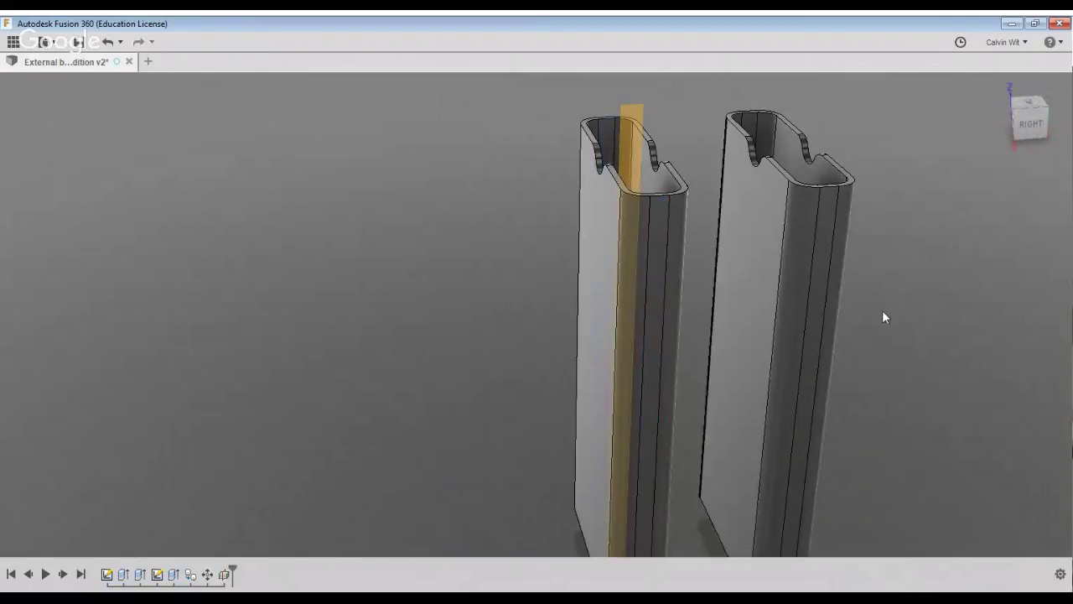
# Start a sketch on the midplane and place a point on the case's outer broad face, 0.50 below the upper edge
pyautogui.click(786, 208)
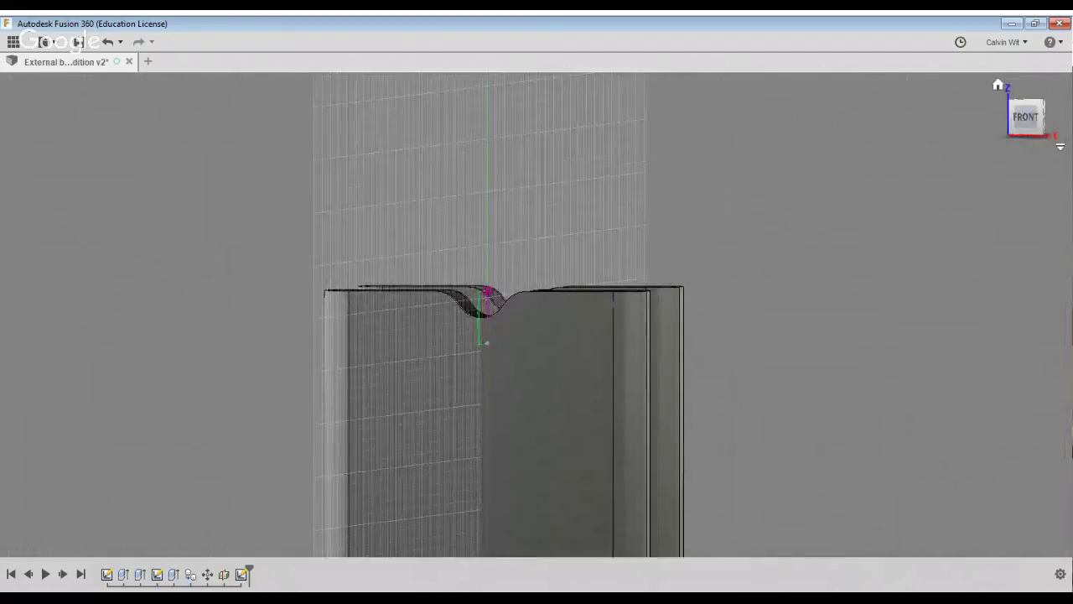
pyautogui.click(1027, 117)
pyautogui.keyDown('shift'); pyautogui.moveTo(672, 448); pyautogui.dragTo(503, 453, button='middle'); pyautogui.keyUp('shift')
pyautogui.click(1031, 117)
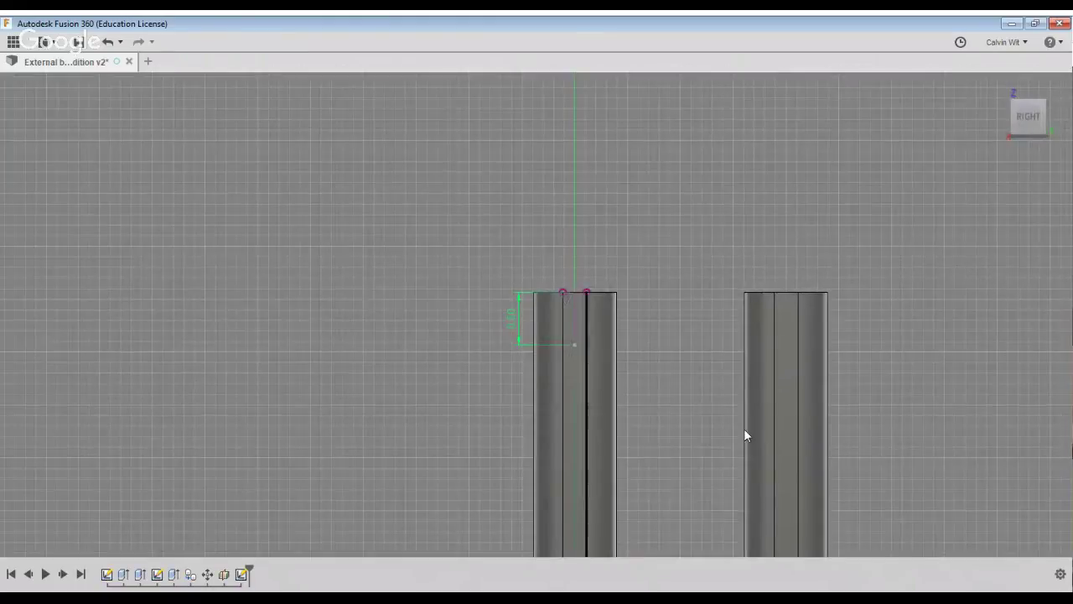
pyautogui.scroll(3, 696, 403)
pyautogui.moveTo(627, 385); pyautogui.dragTo(530, 385)
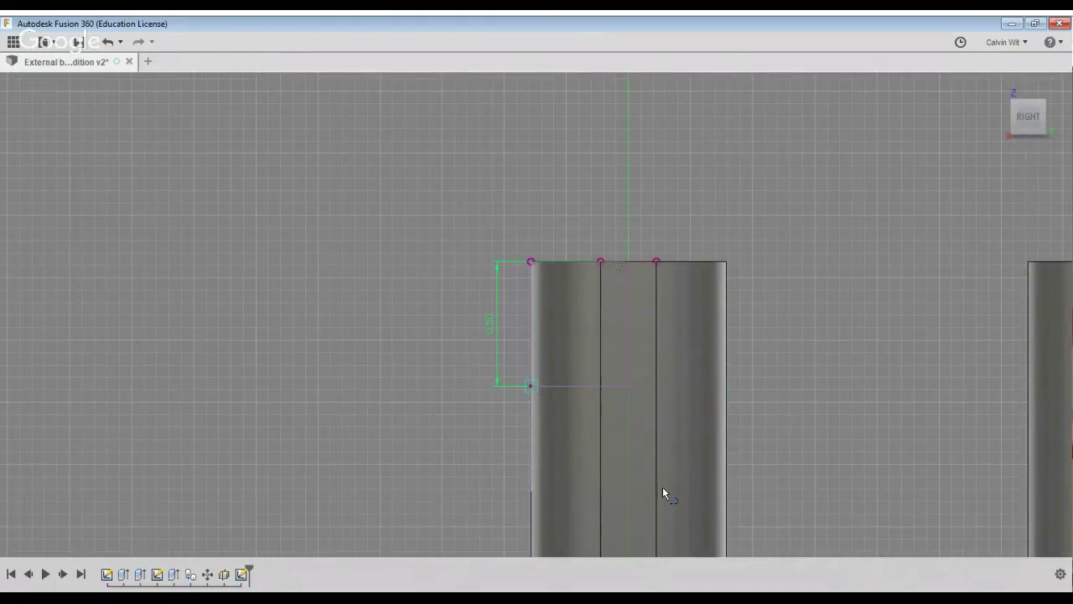
# Draw a line about 0.25 long from the point, sloping outward and downward at 135°
pyautogui.click(531, 386)
pyautogui.click(486, 431)
pyautogui.moveTo(557, 578); pyautogui.dragTo(511, 532, button='middle')
pyautogui.scroll(2, 521, 499)
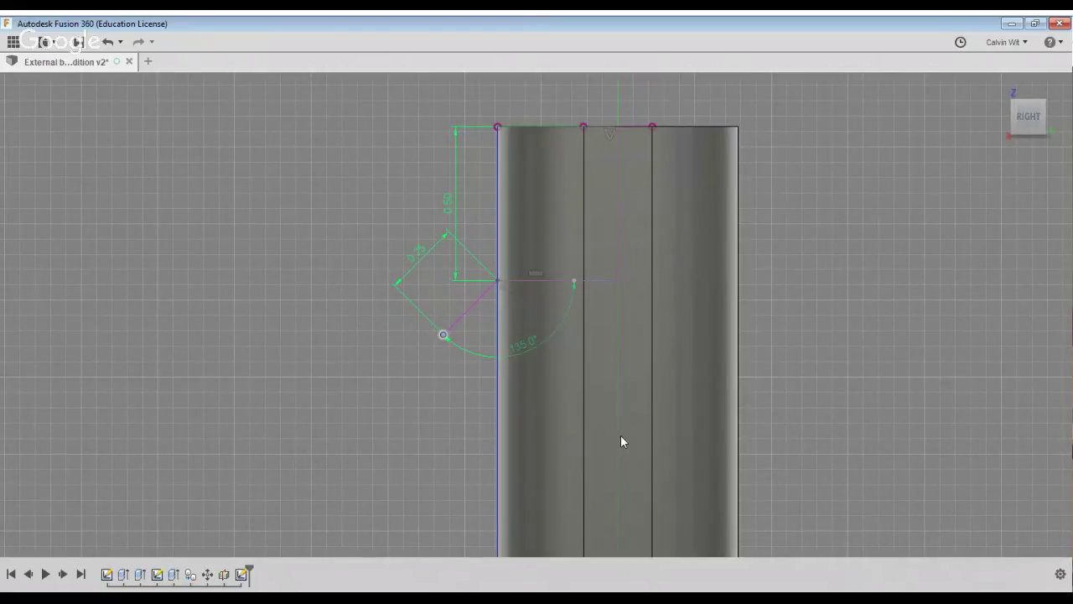
pyautogui.scroll(3, 580, 482)
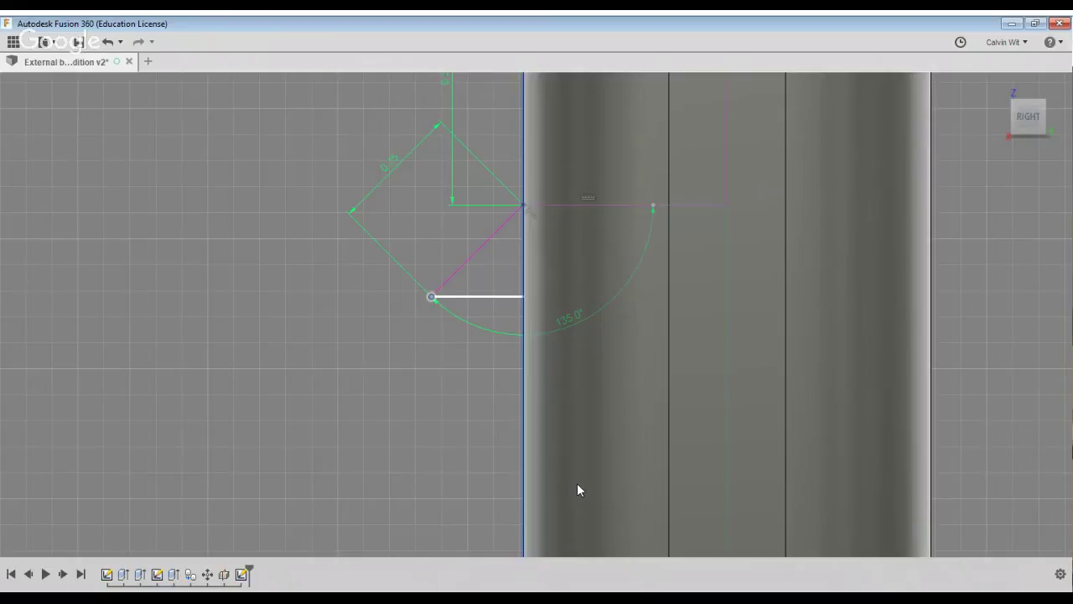
pyautogui.press('Escape')
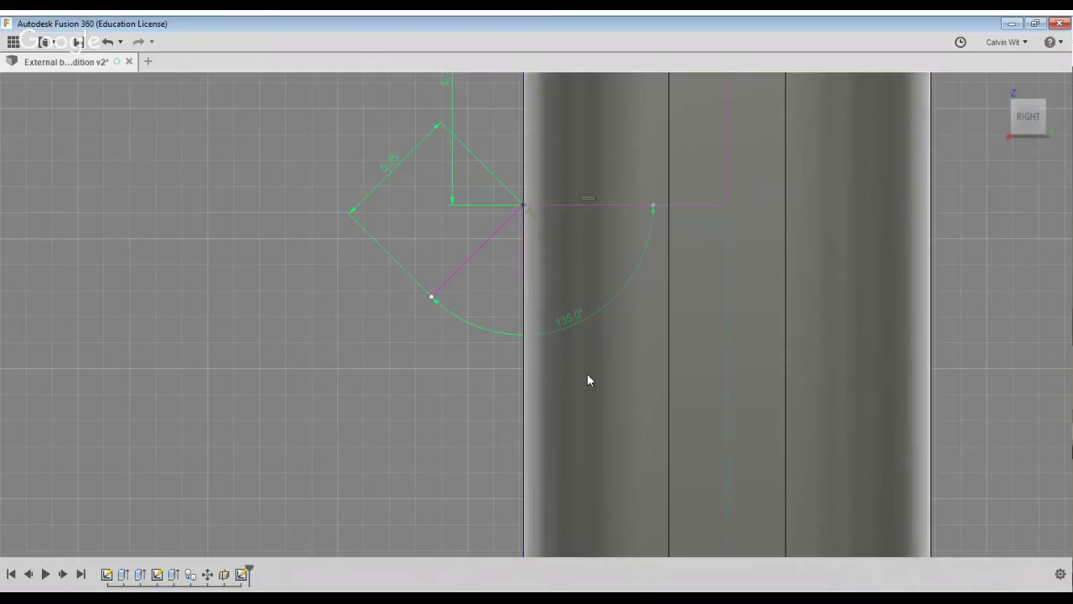
# Lengthen the angled line outside the case by editing its length dimension
pyautogui.moveTo(589, 370); pyautogui.dragTo(587, 415, button='middle')
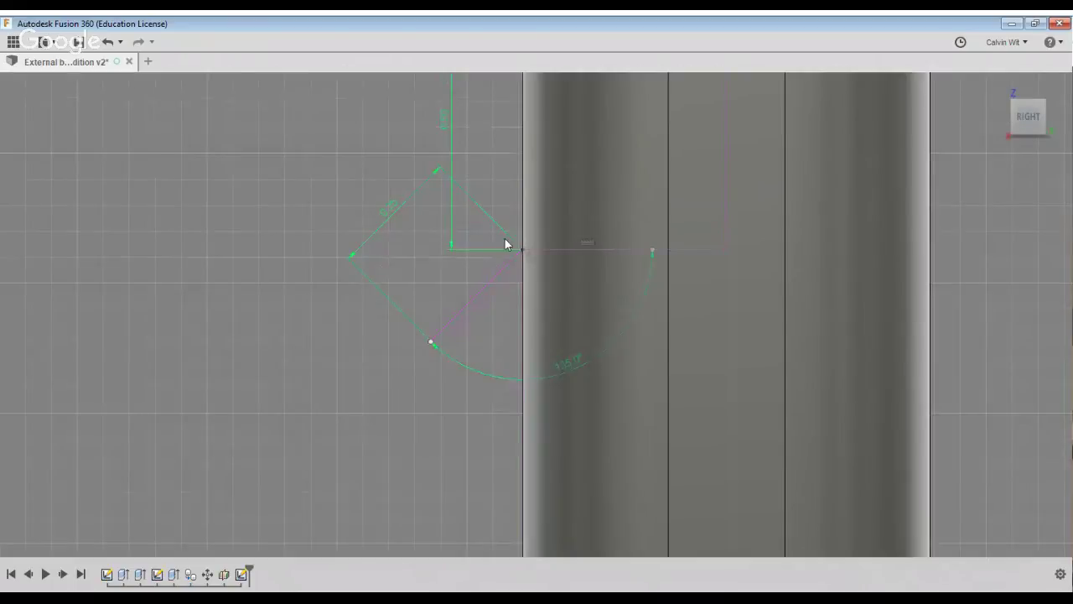
pyautogui.doubleClick(389, 208)
pyautogui.press('Return')
pyautogui.click(520, 455)
pyautogui.click(584, 507)
pyautogui.scroll(-3, 582, 491)
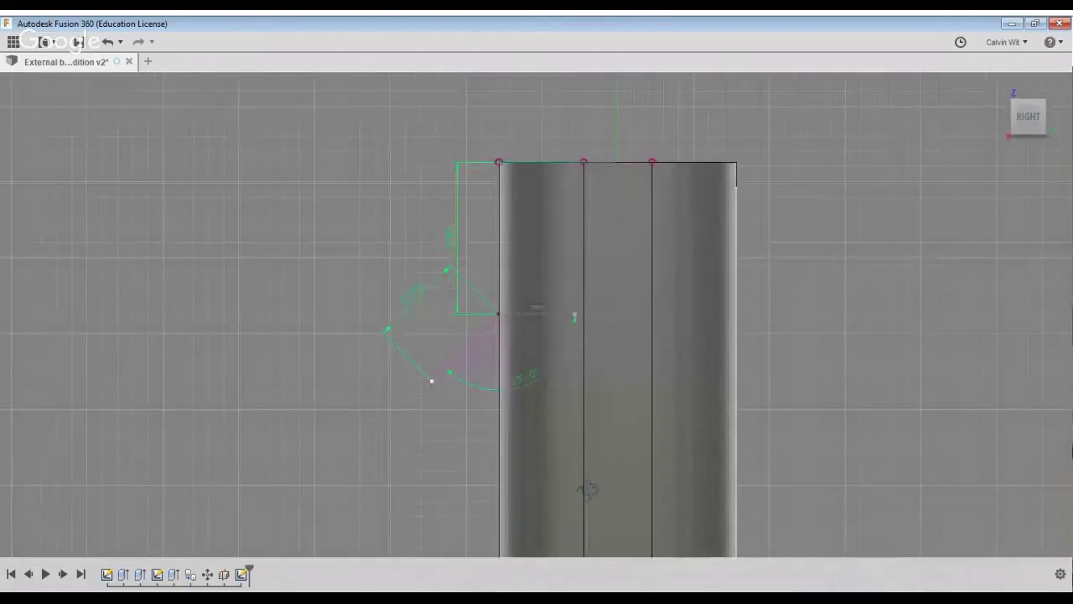
pyautogui.keyDown('shift'); pyautogui.moveTo(583, 489); pyautogui.dragTo(547, 210, button='middle'); pyautogui.keyUp('shift')
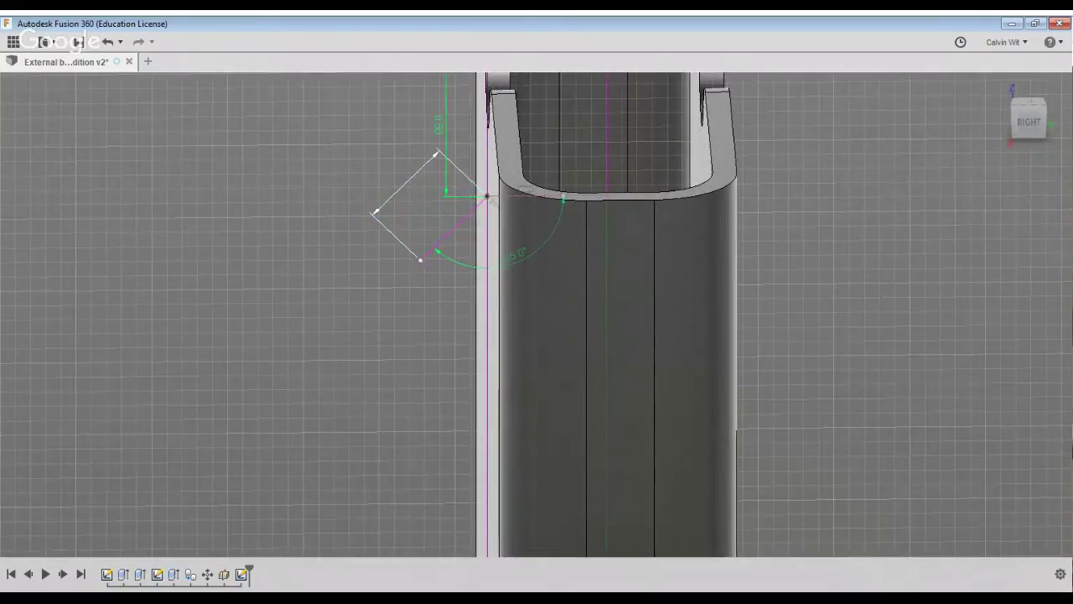
# Set the angled line's length to 0.30 and draw a vertical line 1.625 long downward from its outer end
pyautogui.press('Return')
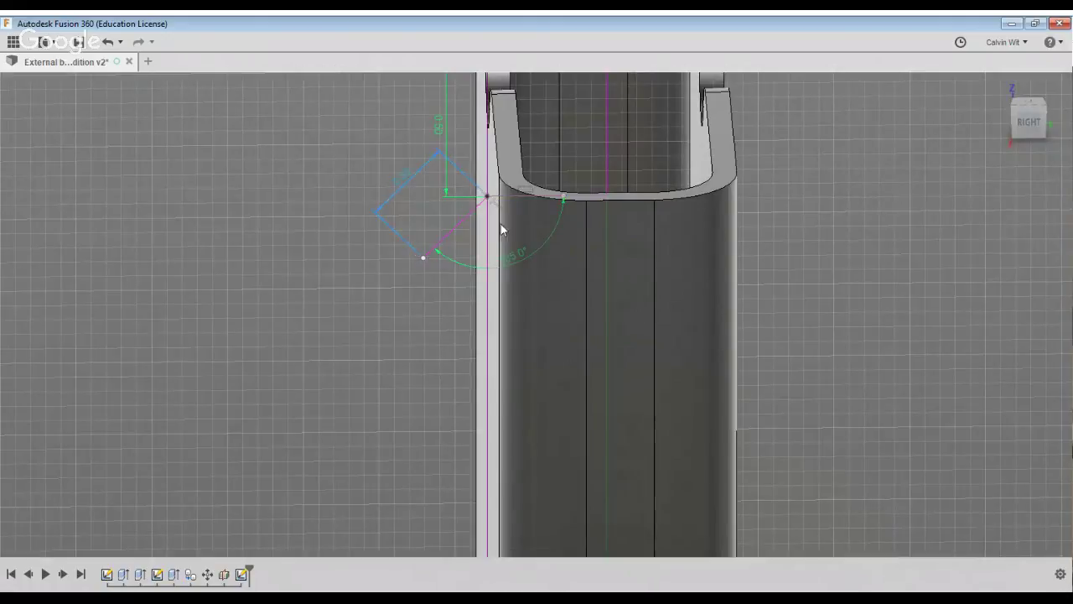
pyautogui.click(1026, 122)
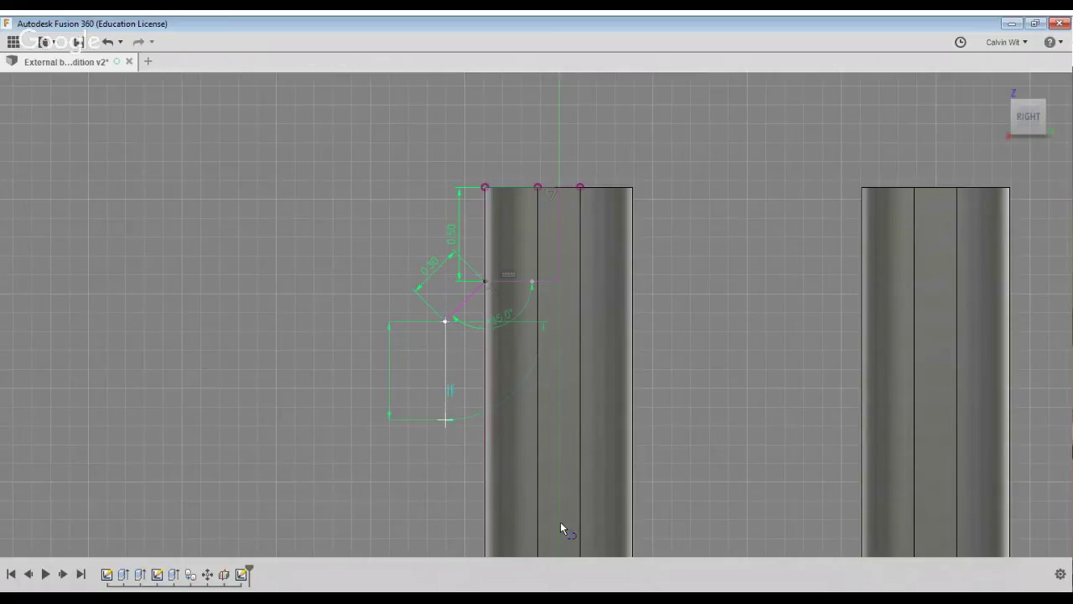
pyautogui.press('Return')
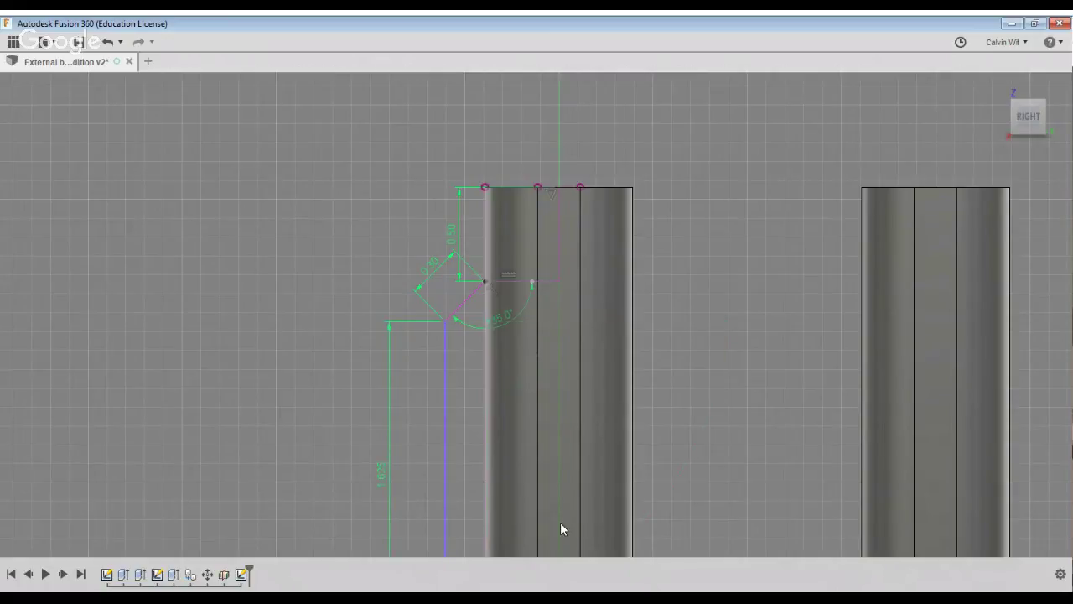
# Draw an angled line from the vertical line's lower end back inward to the case's outer face
pyautogui.scroll(-5, 560, 521)
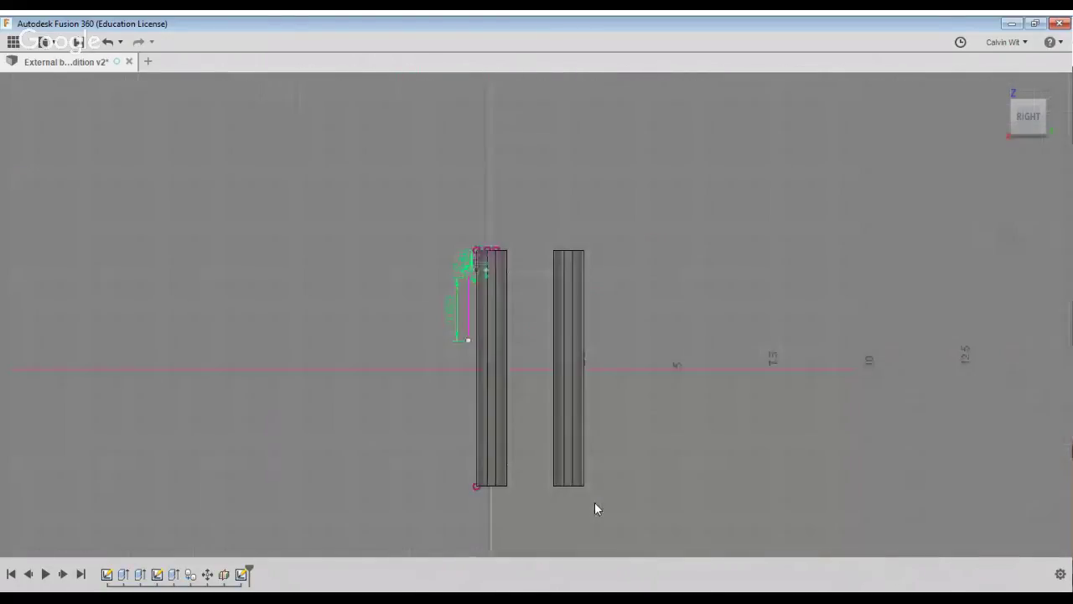
pyautogui.scroll(5, 603, 358)
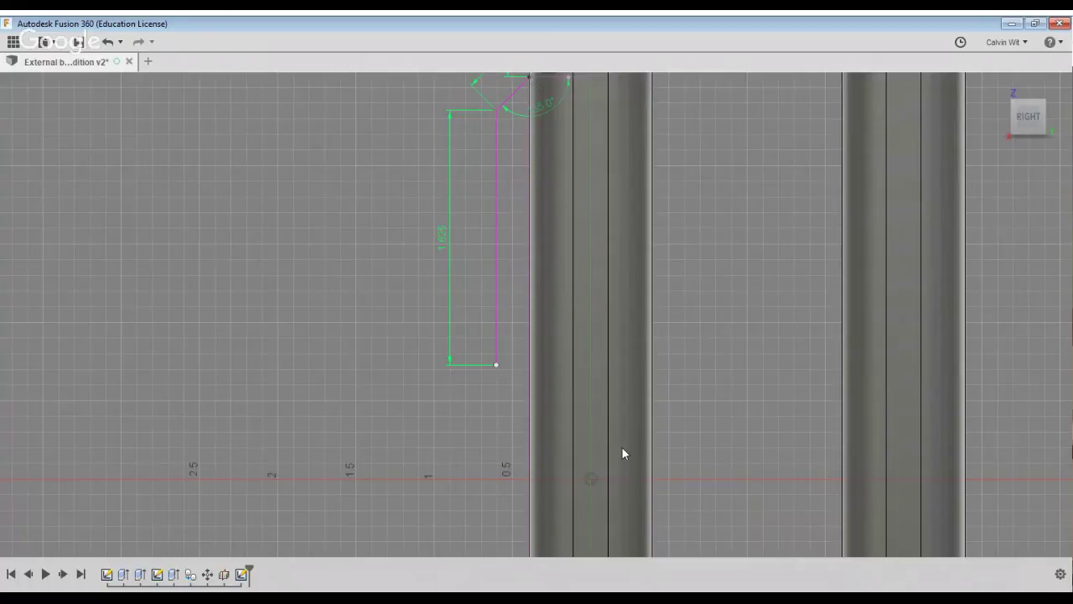
pyautogui.scroll(2, 621, 423)
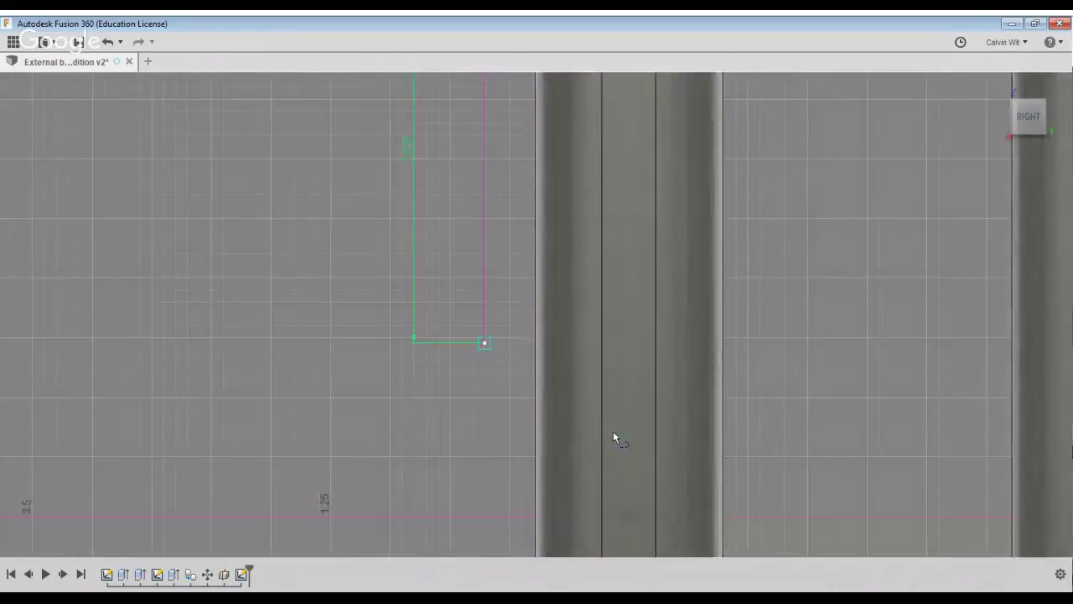
pyautogui.press('Return')
pyautogui.scroll(-3, 612, 499)
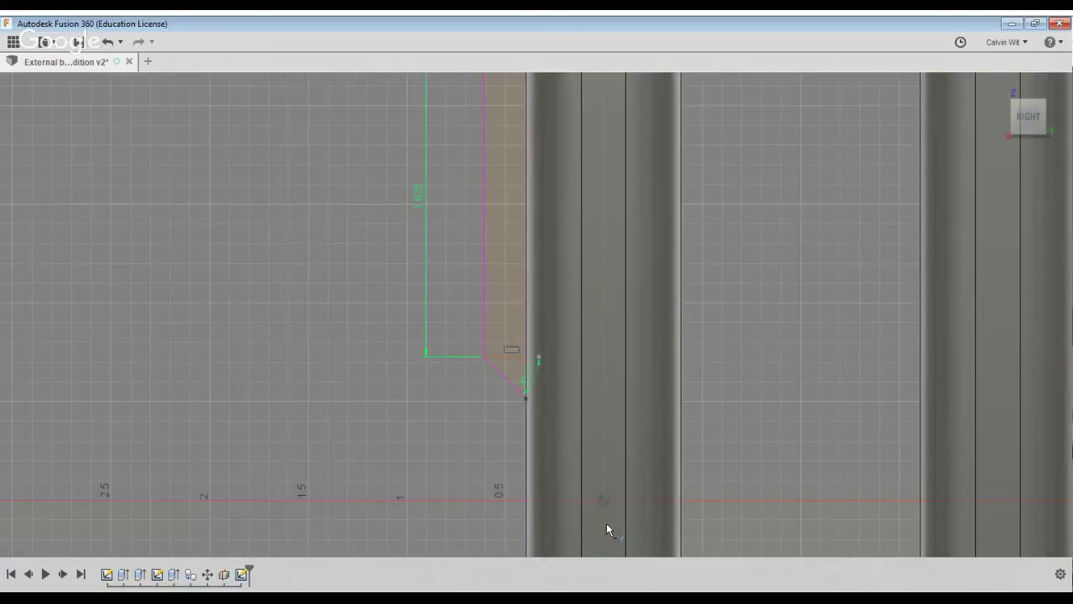
pyautogui.click(520, 442)
pyautogui.moveTo(600, 422)
pyautogui.keyDown('shift'); pyautogui.mouseDown(button='middle')
pyautogui.moveTo(738, 352)
pyautogui.moveTo(780, 318)
pyautogui.moveTo(768, 305)
pyautogui.mouseUp(button='middle'); pyautogui.keyUp('shift')
pyautogui.press('Escape')
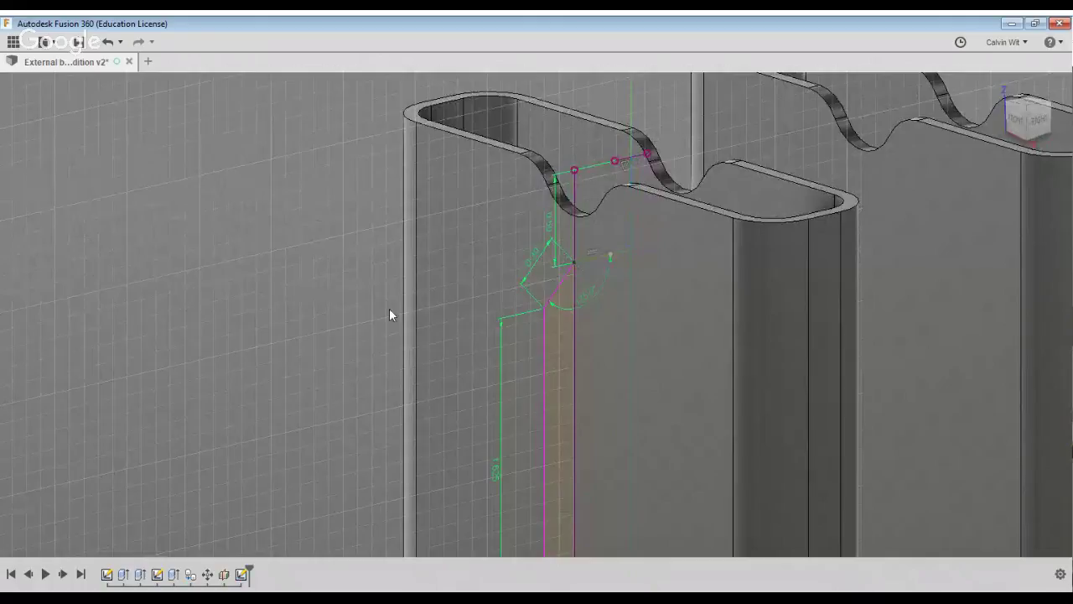
# Offset the chain of angled and vertical lines outward from the case with a distance of -0.08
pyautogui.scroll(-5, 356, 399)
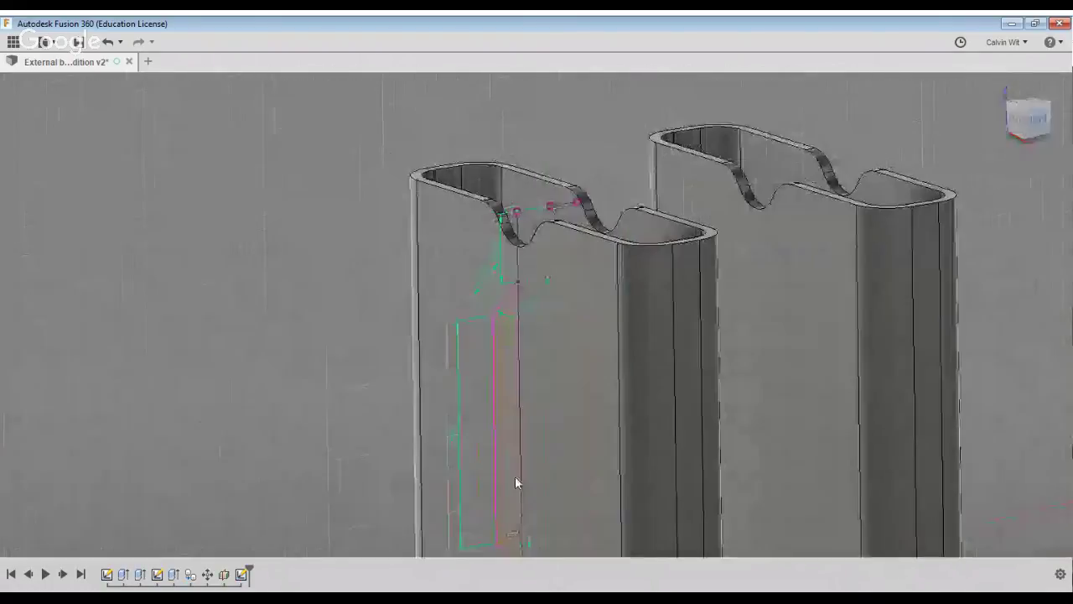
pyautogui.click(516, 477)
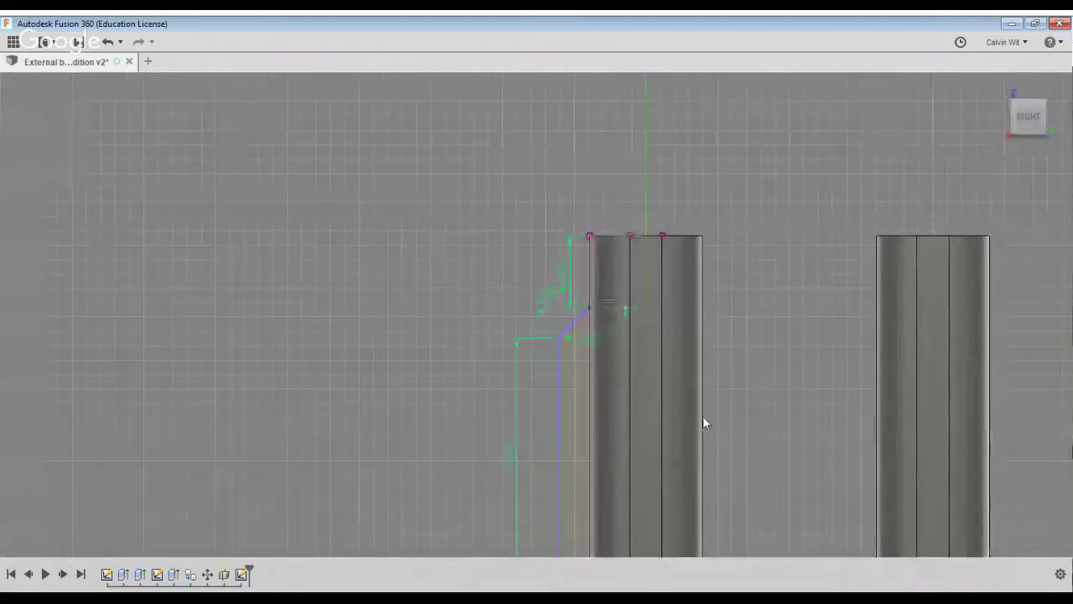
pyautogui.write('-.08')
pyautogui.press('Return')
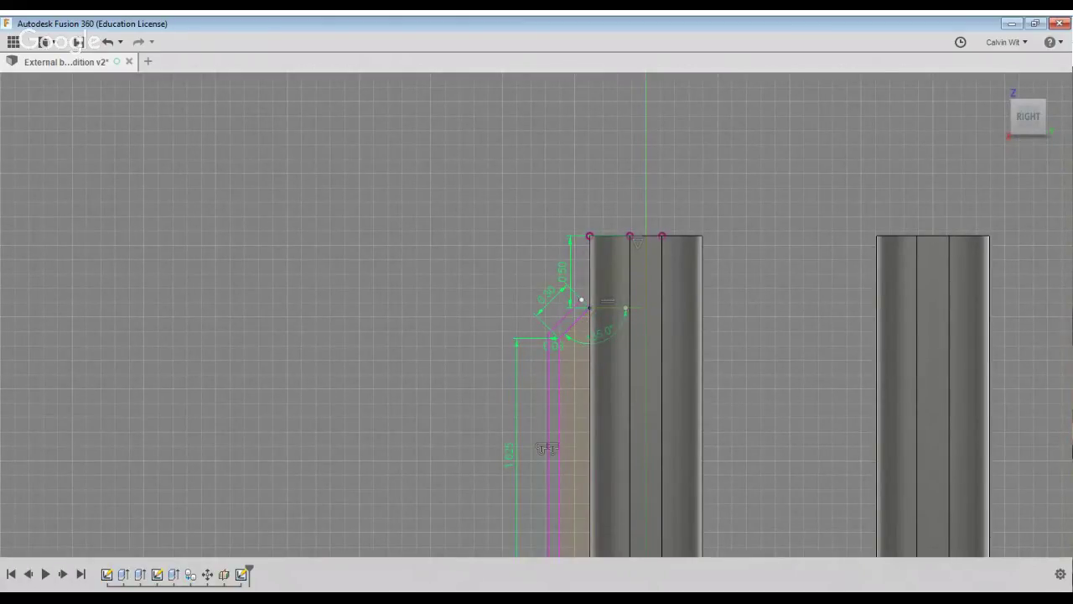
# Extend the upper and lower angled lines of the offset outline to the case's outer face
pyautogui.click(718, 377)
pyautogui.moveTo(572, 515); pyautogui.dragTo(562, 274, button='middle')
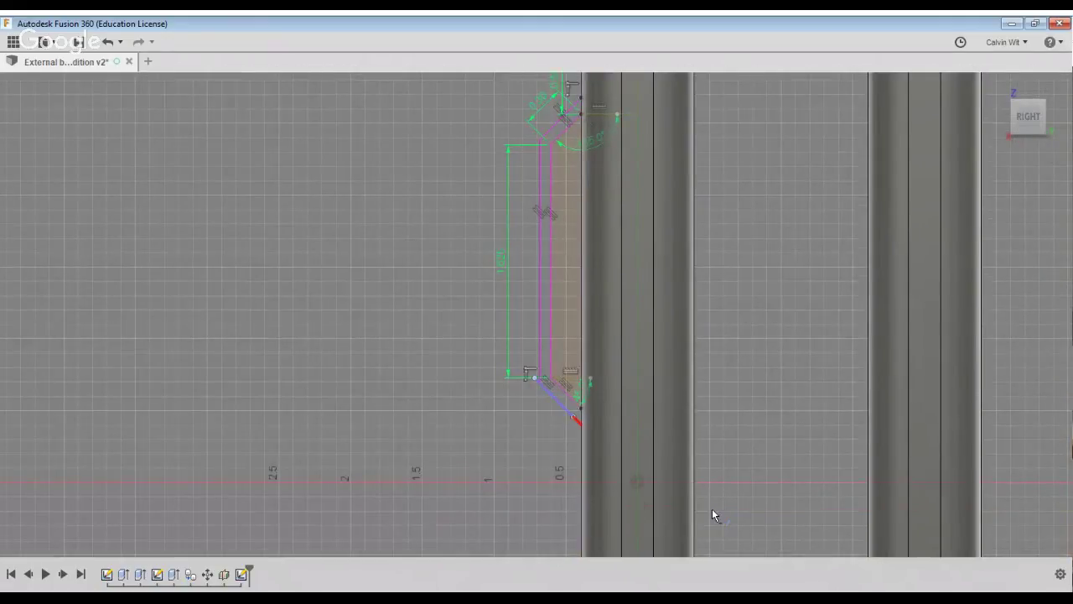
pyautogui.scroll(5, 663, 439)
pyautogui.click(681, 528)
# Close both ends of the strip profile with short lines along the case face and convert the face's long sketch line to construction
pyautogui.scroll(-6, 573, 503)
pyautogui.keyDown('shift'); pyautogui.moveTo(513, 241); pyautogui.dragTo(571, 329, button='middle'); pyautogui.keyUp('shift')
pyautogui.scroll(4, 587, 328)
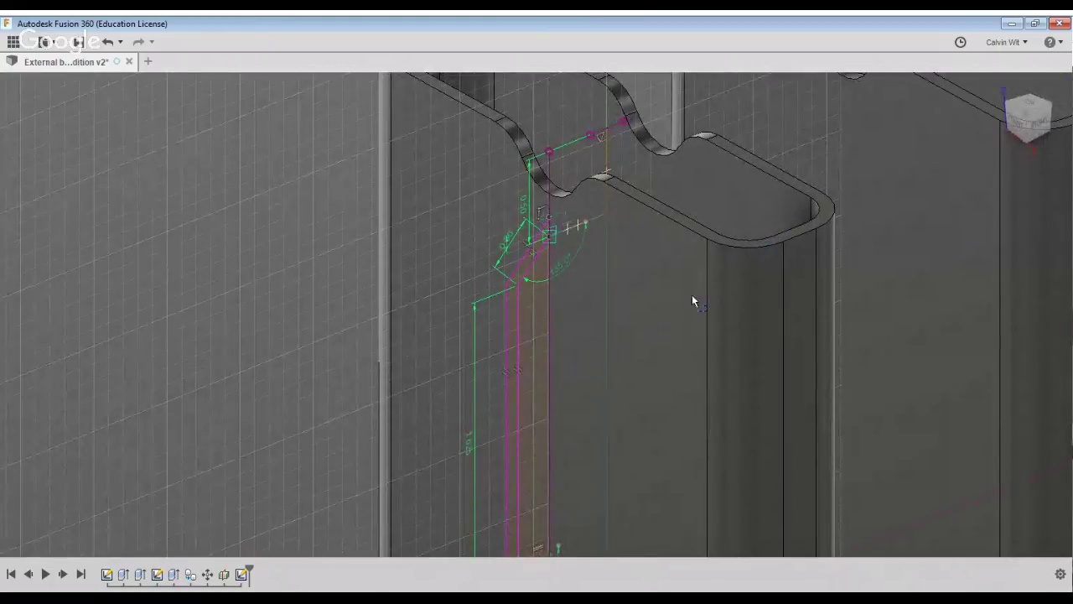
pyautogui.moveTo(775, 445); pyautogui.dragTo(775, 179, button='middle')
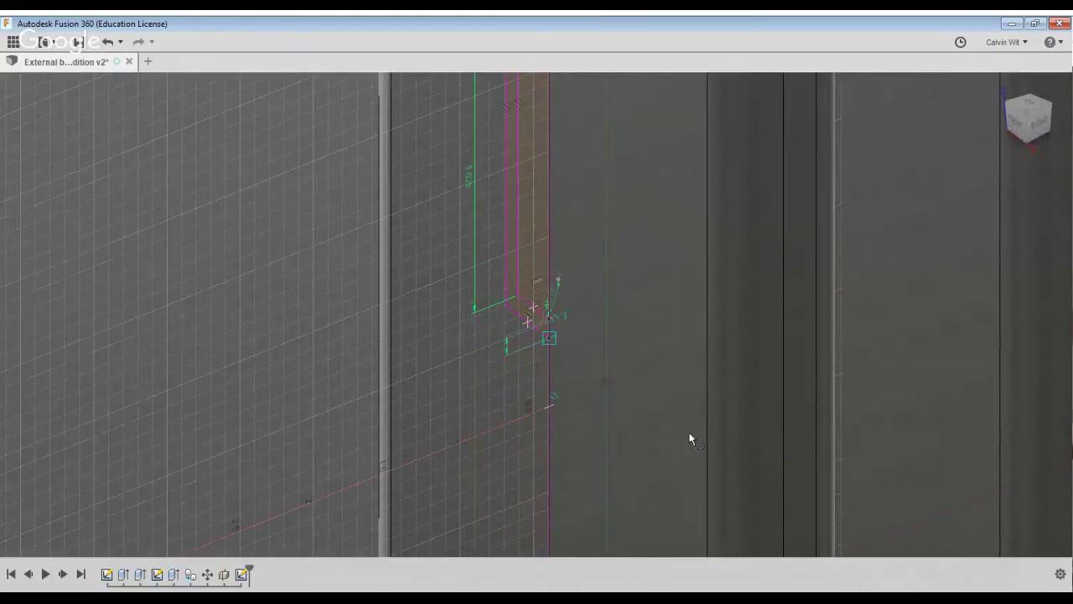
pyautogui.press('Delete')
pyautogui.scroll(-4, 688, 446)
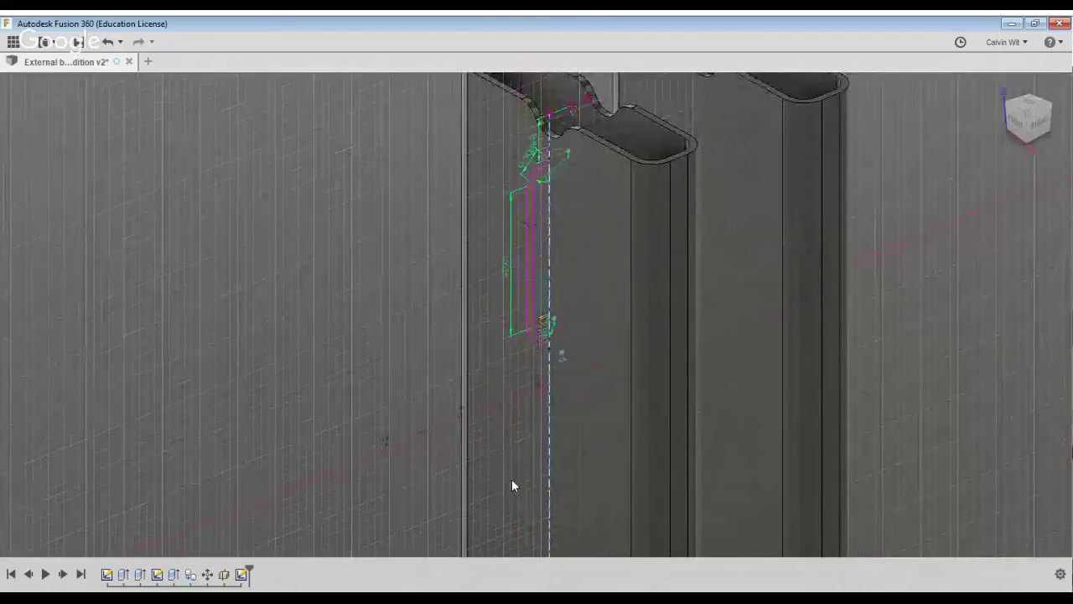
# Extrude the thin strip profile symmetrically about the midplane to a total width of 1.00, forming a clip loop
pyautogui.scroll(-5, 520, 403)
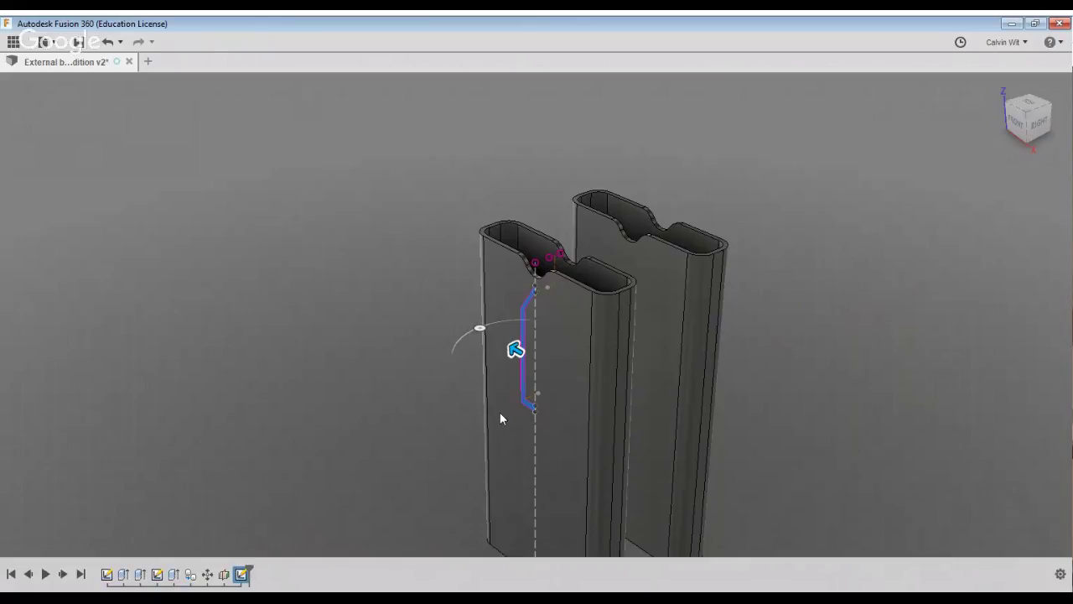
pyautogui.keyDown('shift'); pyautogui.moveTo(611, 417); pyautogui.dragTo(733, 421, button='middle'); pyautogui.keyUp('shift')
pyautogui.scroll(2, 732, 423)
pyautogui.moveTo(709, 456); pyautogui.dragTo(635, 453)
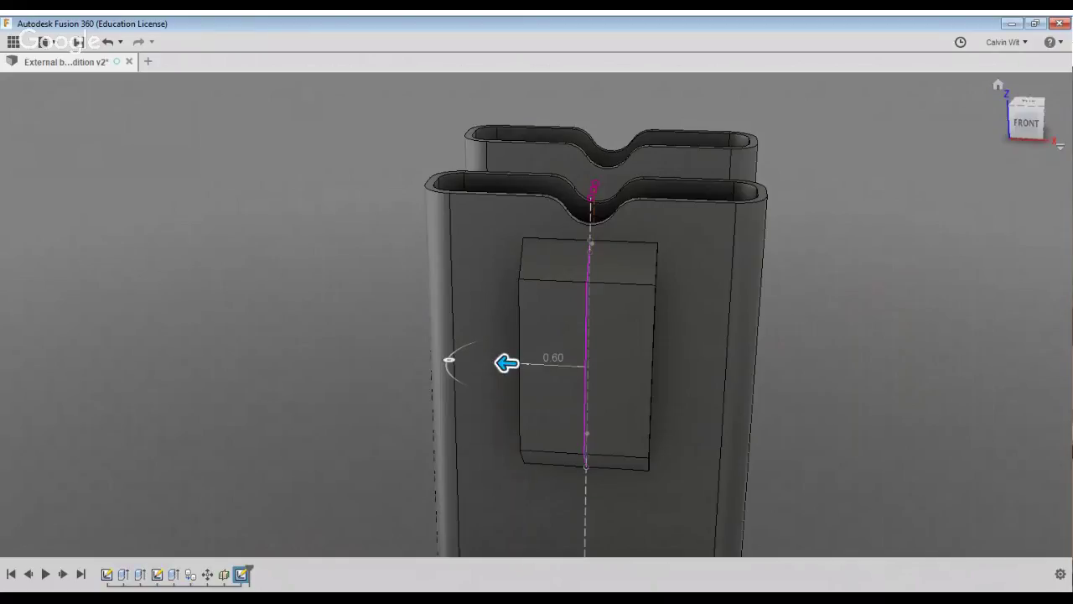
pyautogui.click(996, 243)
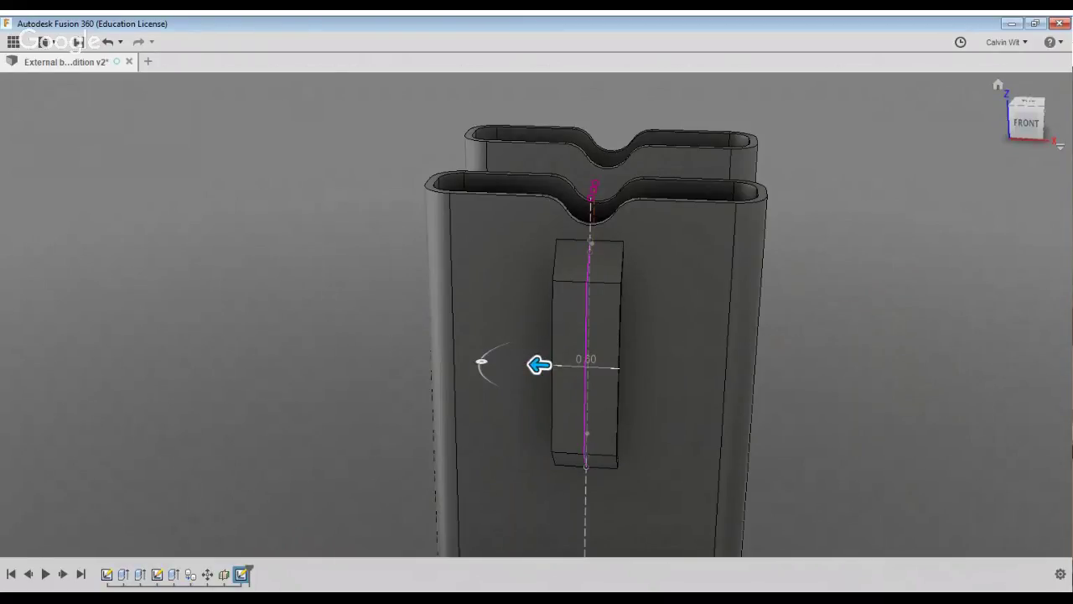
pyautogui.write('1.')
pyautogui.keyDown('shift'); pyautogui.moveTo(738, 336); pyautogui.dragTo(708, 318, button='middle'); pyautogui.keyUp('shift')
pyautogui.write('2.')
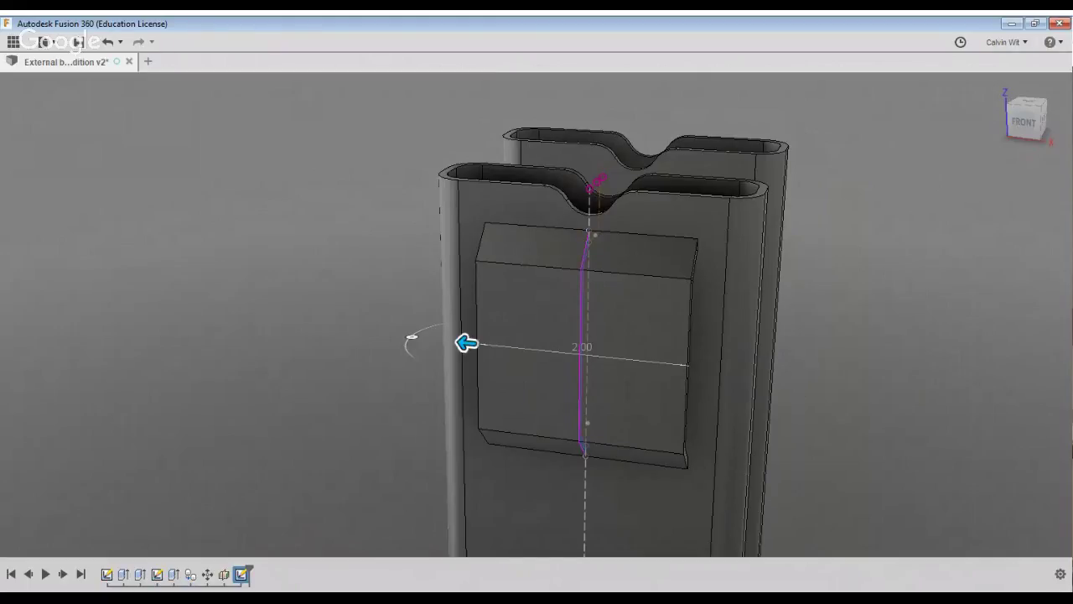
pyautogui.press('Return')
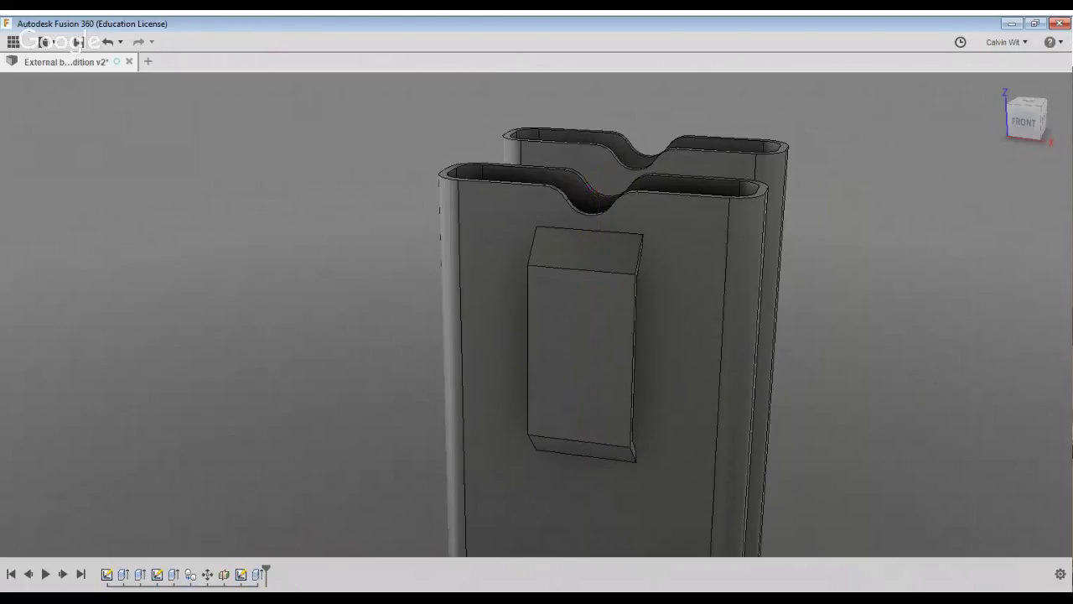
# Examine the clip loop's side profile, its joints with the case, and both case bodies from several directions
pyautogui.keyDown('shift'); pyautogui.moveTo(1006, 411); pyautogui.dragTo(888, 398, button='middle'); pyautogui.keyUp('shift')
pyautogui.scroll(-2, 922, 398)
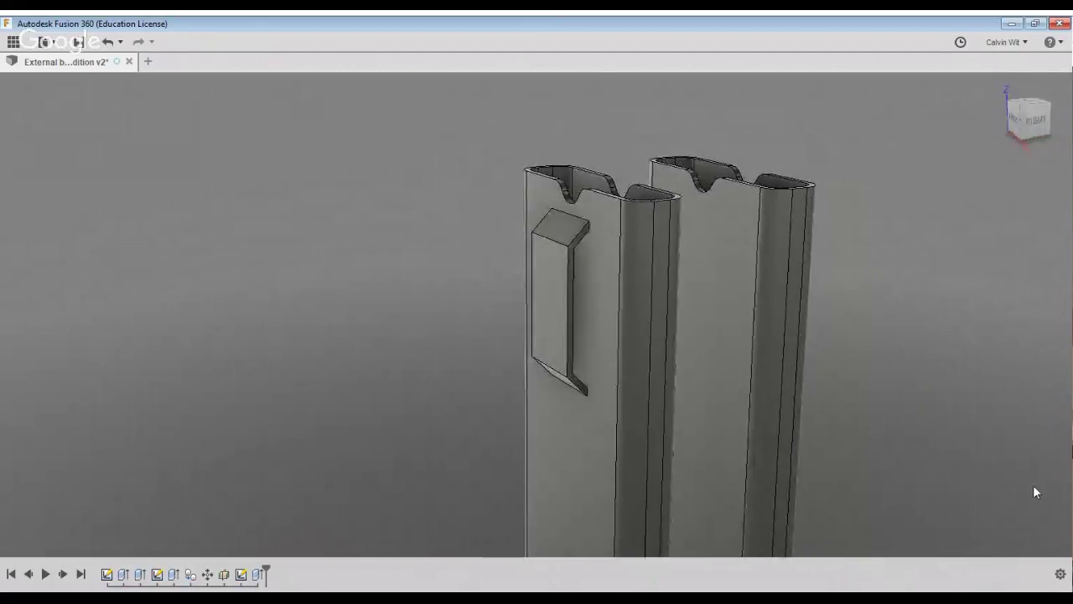
pyautogui.keyDown('shift'); pyautogui.moveTo(528, 458); pyautogui.dragTo(479, 436, button='middle'); pyautogui.keyUp('shift')
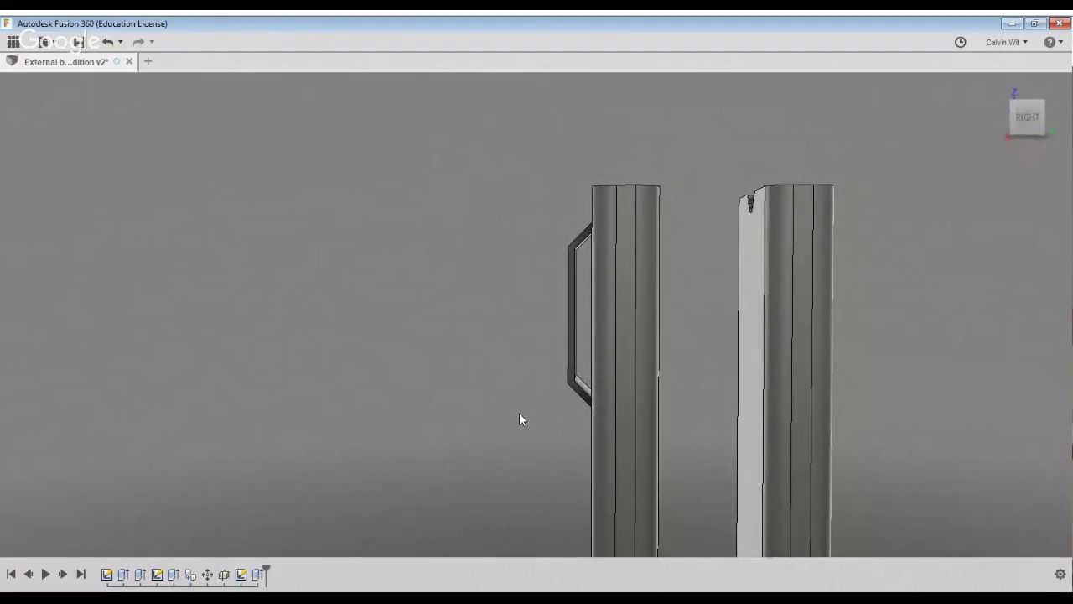
pyautogui.keyDown('shift'); pyautogui.moveTo(524, 407); pyautogui.dragTo(615, 299, button='middle'); pyautogui.keyUp('shift')
pyautogui.scroll(5, 615, 299)
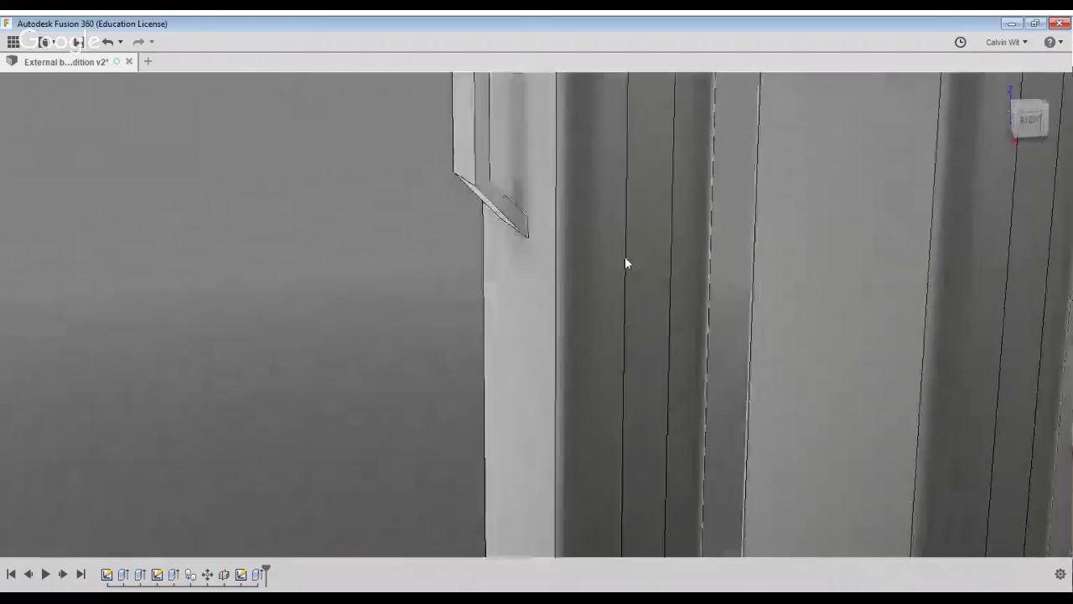
pyautogui.scroll(-10, 592, 197)
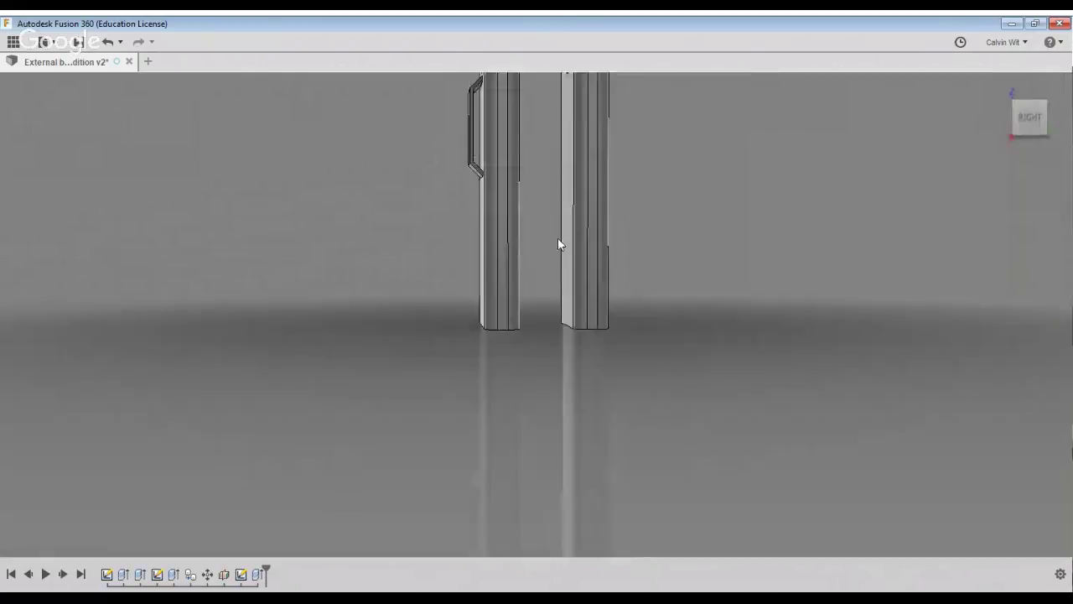
pyautogui.scroll(10, 678, 454)
pyautogui.moveTo(690, 321)
pyautogui.keyDown('shift'); pyautogui.mouseDown(button='middle')
pyautogui.moveTo(716, 445)
pyautogui.moveTo(706, 484)
pyautogui.moveTo(677, 488)
pyautogui.moveTo(725, 512)
pyautogui.mouseUp(button='middle'); pyautogui.keyUp('shift')
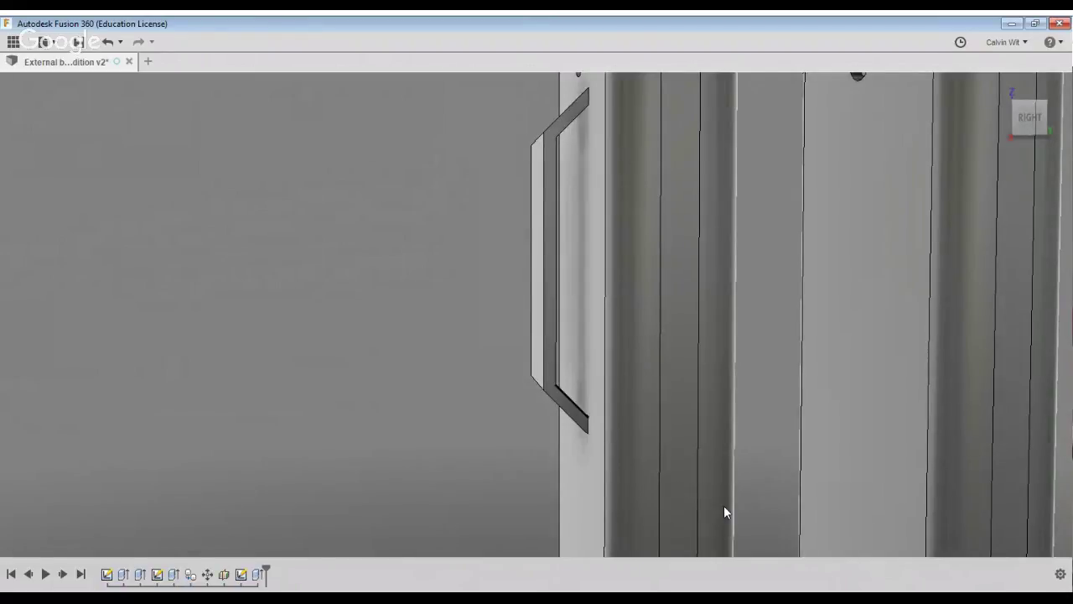
pyautogui.scroll(-8, 572, 293)
pyautogui.scroll(-1, 570, 295)
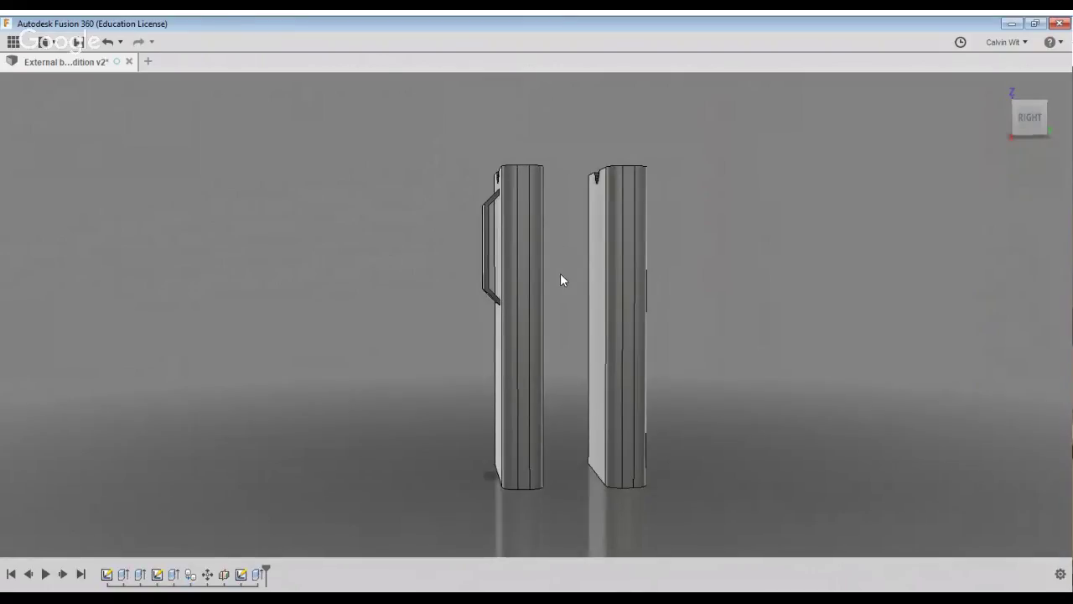
pyautogui.keyDown('shift'); pyautogui.moveTo(579, 411); pyautogui.dragTo(546, 297, button='middle'); pyautogui.keyUp('shift')
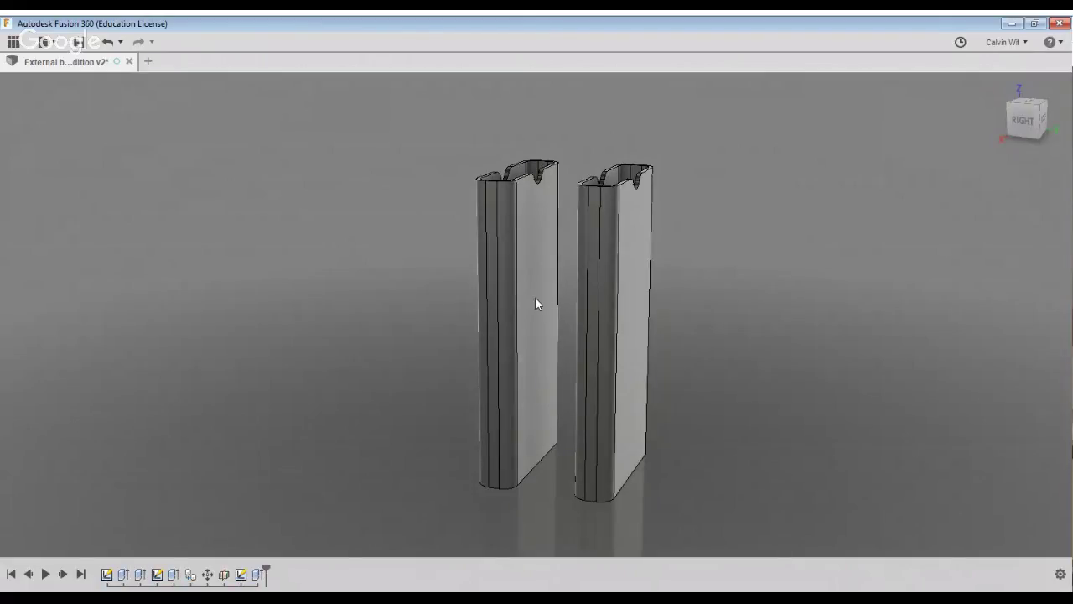
pyautogui.keyDown('shift'); pyautogui.moveTo(527, 308); pyautogui.dragTo(599, 316, button='middle'); pyautogui.keyUp('shift')
# Fillet the edges where the clip loop's upper and lower ends meet the case's outer face
pyautogui.scroll(5, 627, 323)
pyautogui.keyDown('shift'); pyautogui.moveTo(633, 431); pyautogui.dragTo(654, 493, button='middle'); pyautogui.keyUp('shift')
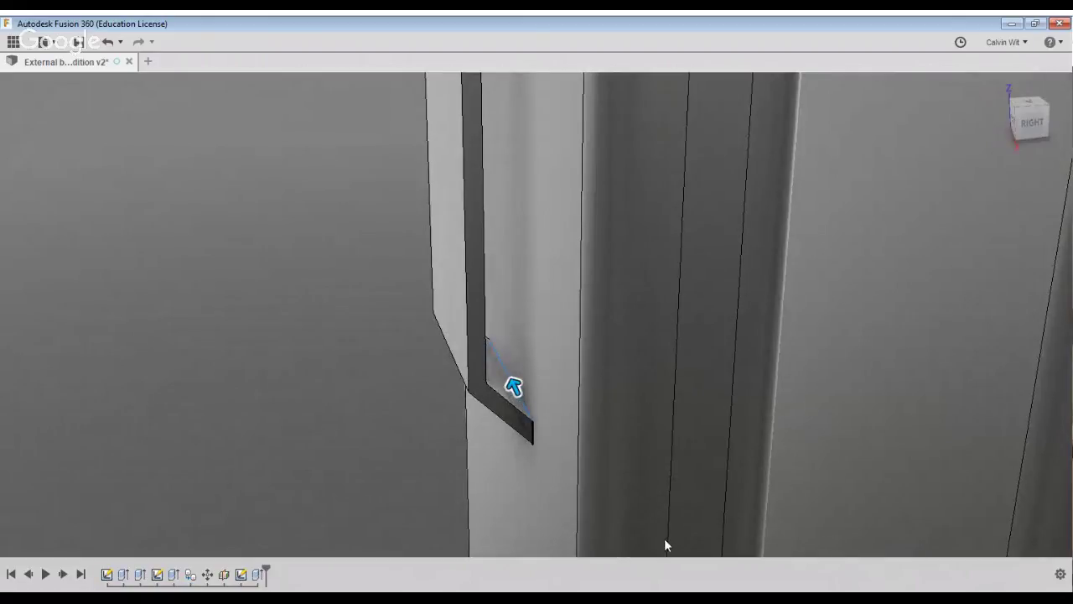
pyautogui.press('Escape')
pyautogui.click(667, 535)
pyautogui.keyDown('shift'); pyautogui.moveTo(667, 534); pyautogui.dragTo(710, 527, button='middle'); pyautogui.keyUp('shift')
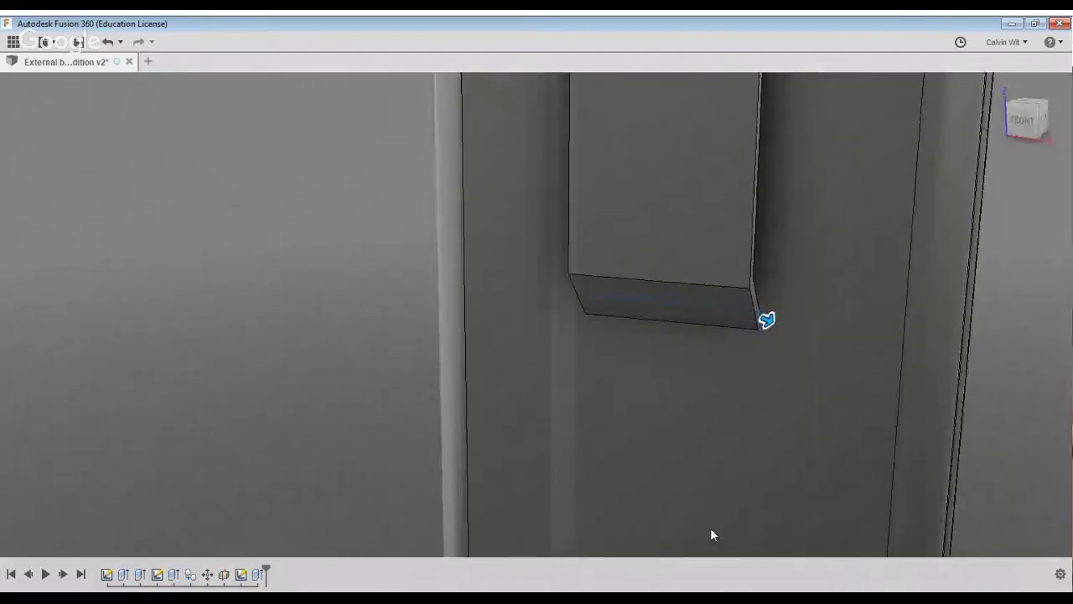
pyautogui.keyDown('shift'); pyautogui.moveTo(545, 467); pyautogui.dragTo(709, 332, button='middle'); pyautogui.keyUp('shift')
pyautogui.moveTo(668, 278); pyautogui.dragTo(684, 587, button='middle')
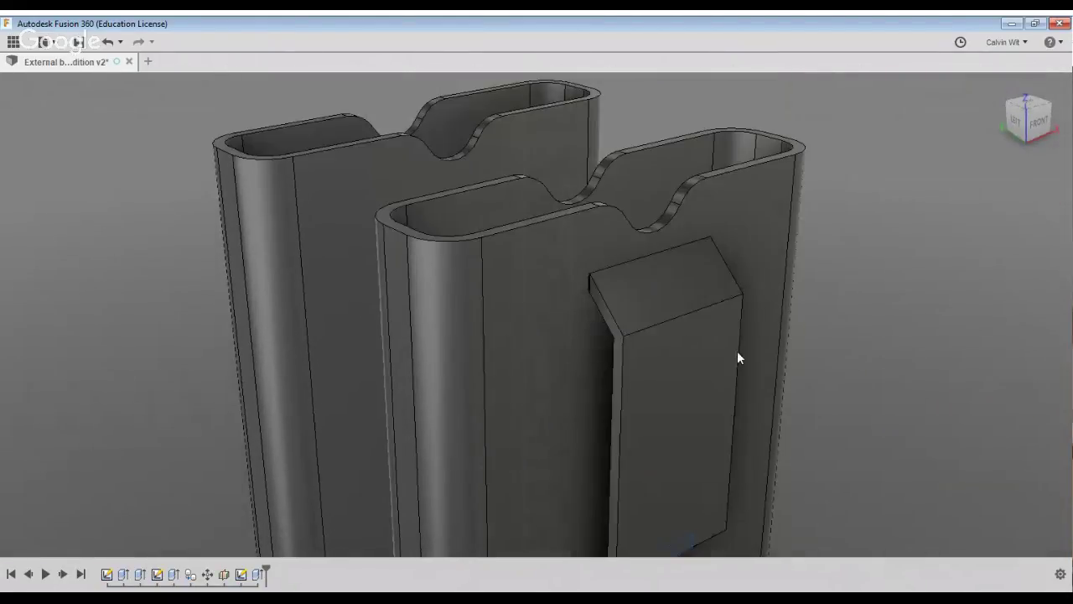
pyautogui.keyDown('shift'); pyautogui.moveTo(739, 350); pyautogui.dragTo(760, 333, button='middle'); pyautogui.keyUp('shift')
pyautogui.keyDown('shift'); pyautogui.moveTo(860, 359); pyautogui.dragTo(907, 457, button='middle'); pyautogui.keyUp('shift')
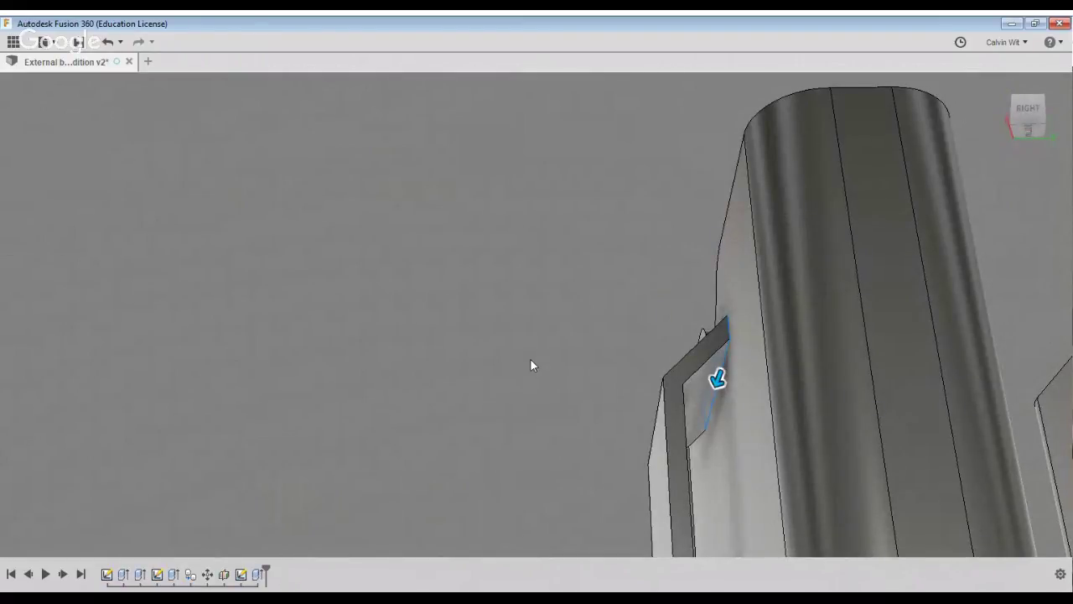
pyautogui.write('1')
pyautogui.press('Return')
# Fillet the inner bend edges of the clip loop where its sloped ends meet the vertical strip
pyautogui.scroll(-2, 537, 363)
pyautogui.keyDown('shift'); pyautogui.moveTo(538, 366); pyautogui.dragTo(723, 525, button='middle'); pyautogui.keyUp('shift')
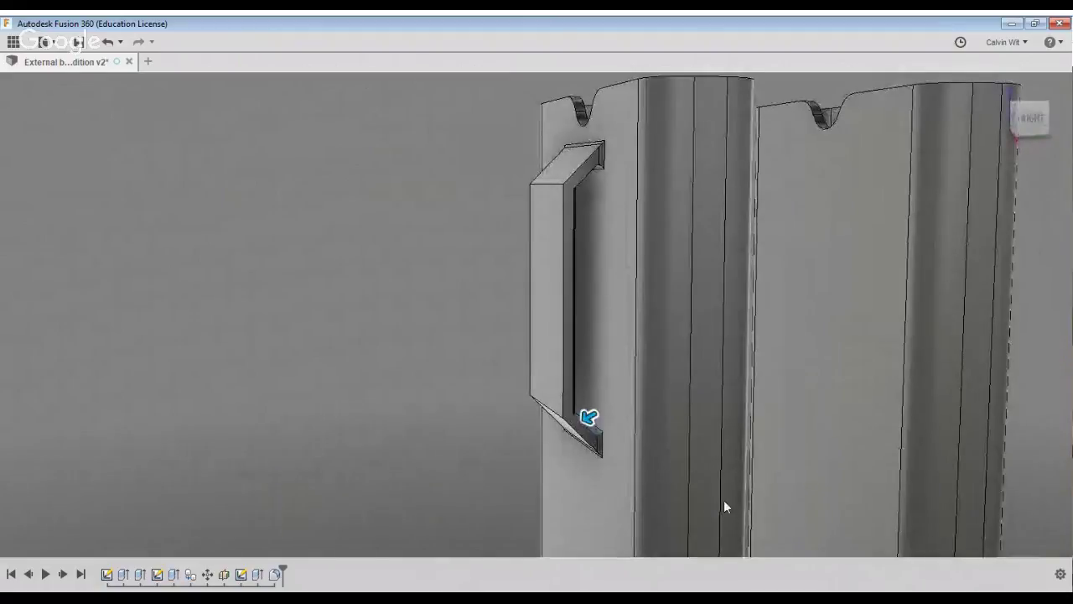
pyautogui.keyDown('shift'); pyautogui.moveTo(597, 253); pyautogui.dragTo(669, 217, button='middle'); pyautogui.keyUp('shift')
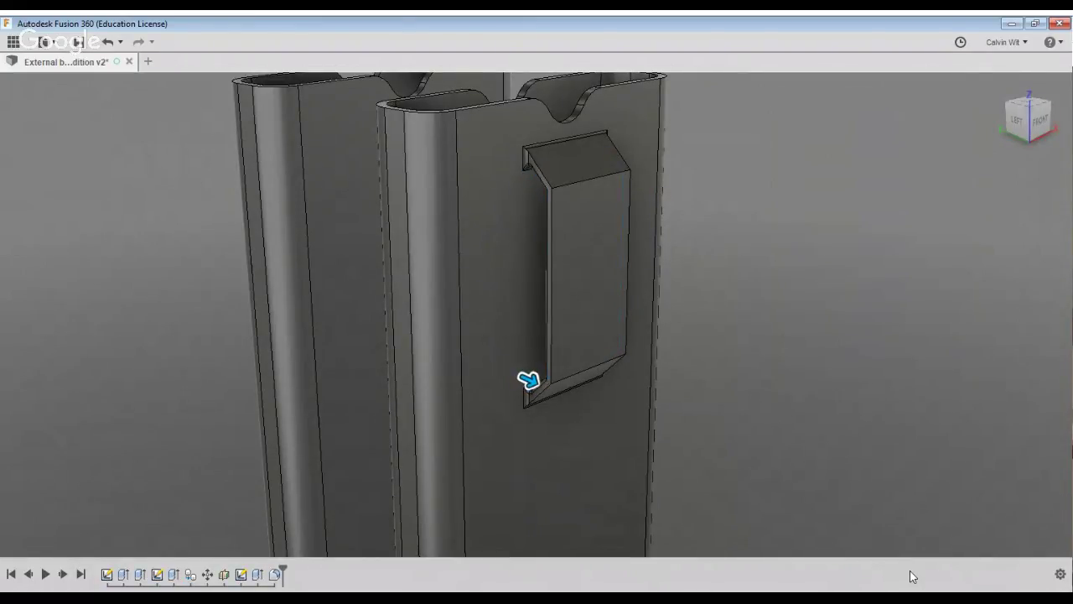
pyautogui.press('Return')
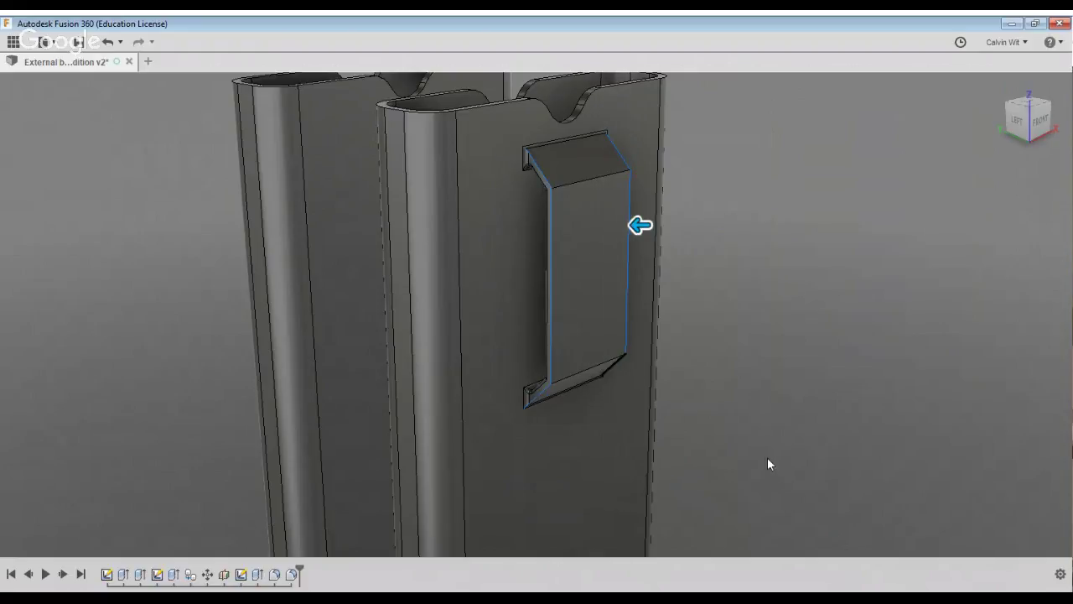
# Fillet the outer long side edges of the clip loop, along its vertical strip and sloped ends
pyautogui.keyDown('shift'); pyautogui.moveTo(778, 506); pyautogui.dragTo(679, 560, button='middle'); pyautogui.keyUp('shift')
pyautogui.keyDown('shift'); pyautogui.moveTo(643, 564); pyautogui.dragTo(626, 560, button='middle'); pyautogui.keyUp('shift')
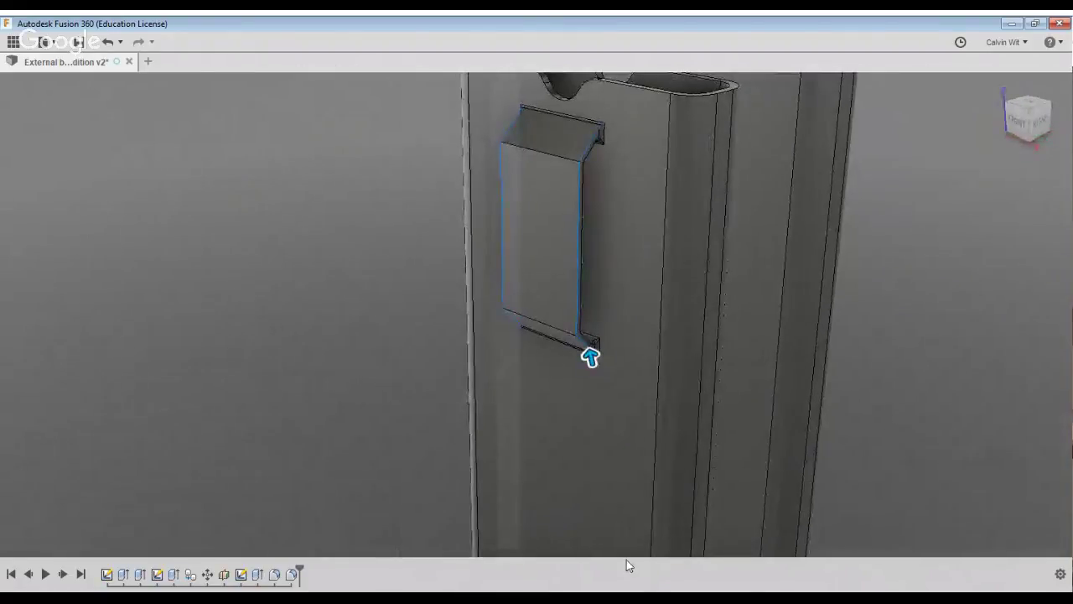
pyautogui.press('Return')
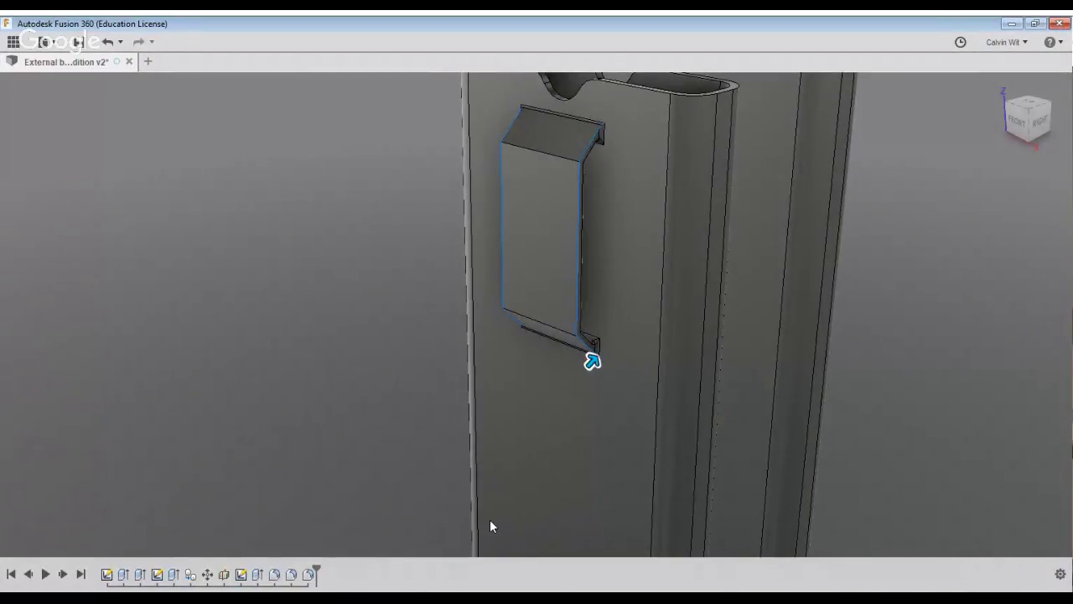
pyautogui.press('Return')
# Fillet the inner and outer edges of the open rim, including the finger notches, on the case with the clip loop
pyautogui.moveTo(752, 141); pyautogui.dragTo(723, 287, button='middle')
pyautogui.scroll(3, 723, 288)
pyautogui.scroll(1, 720, 424)
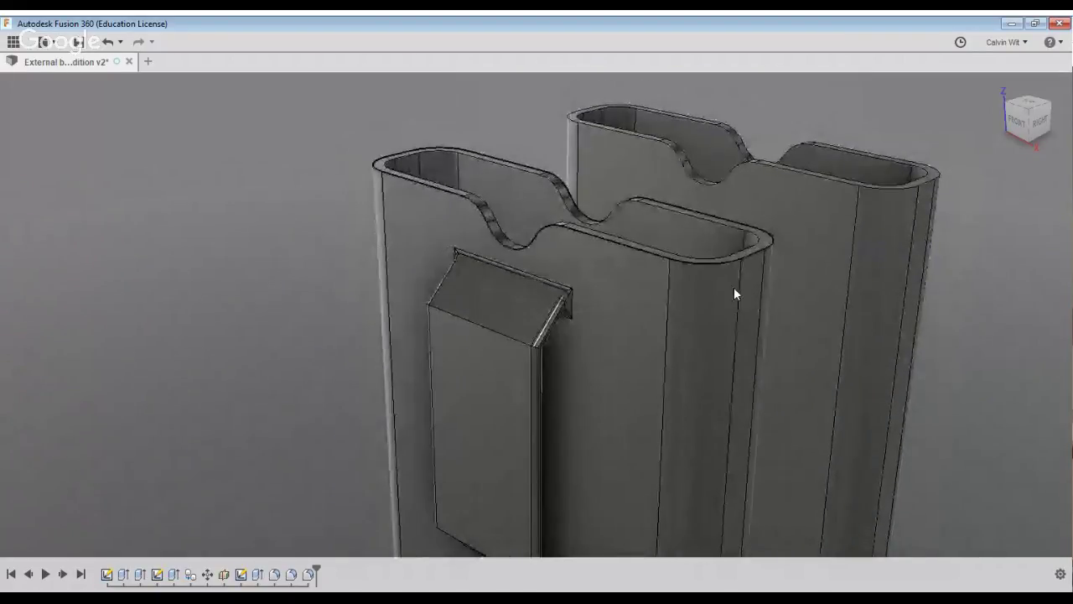
pyautogui.click(736, 280)
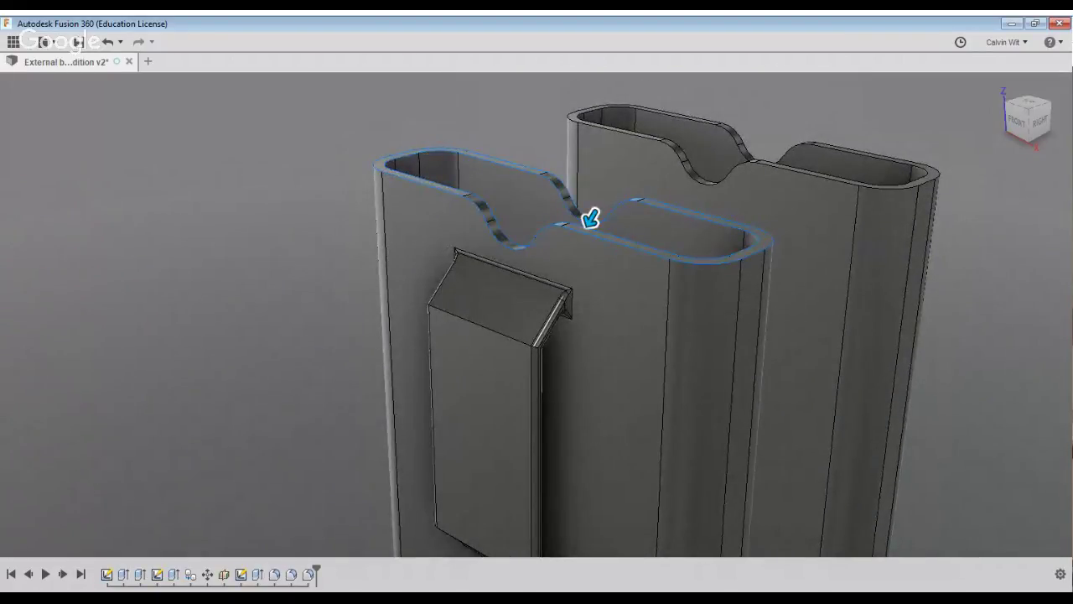
pyautogui.click(1057, 365)
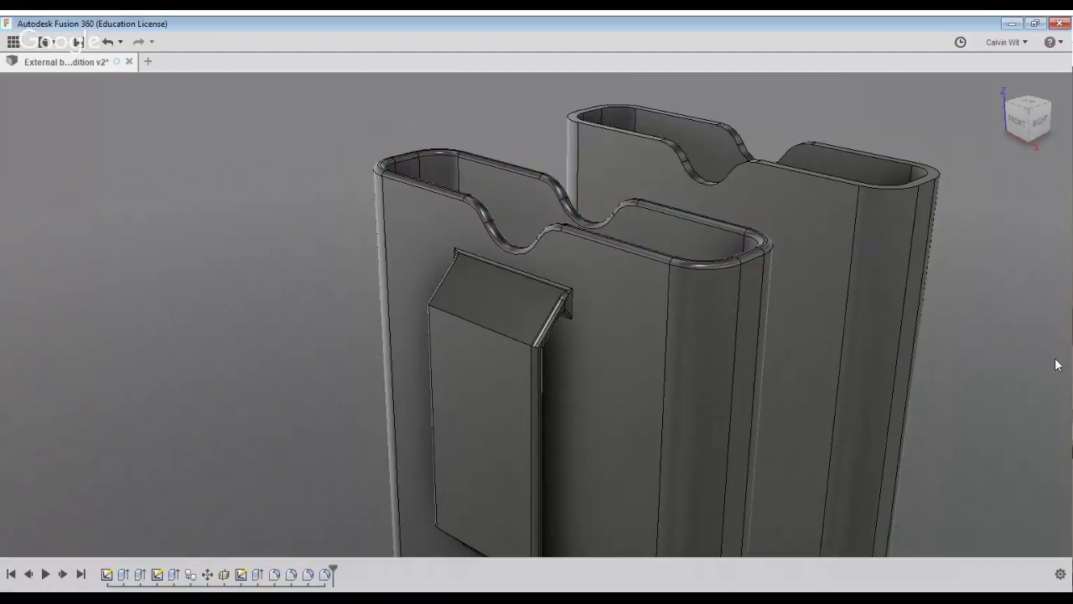
# Fillet the open rim edges of the plain duplicate case, including its finger notches
pyautogui.scroll(-1, 1057, 365)
pyautogui.keyDown('shift'); pyautogui.moveTo(1057, 365); pyautogui.dragTo(878, 283, button='middle'); pyautogui.keyUp('shift')
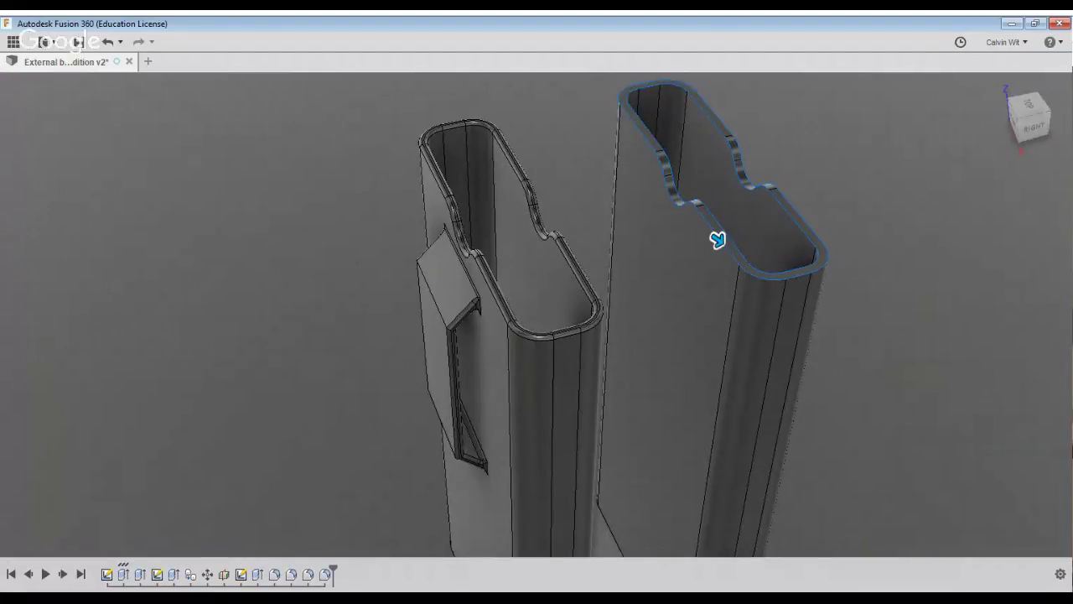
pyautogui.press('Return')
# Examine both cases' rims, side walls and perforated end plates from several directions
pyautogui.scroll(-2, 870, 522)
pyautogui.keyDown('shift'); pyautogui.moveTo(870, 522); pyautogui.dragTo(862, 457, button='middle'); pyautogui.keyUp('shift')
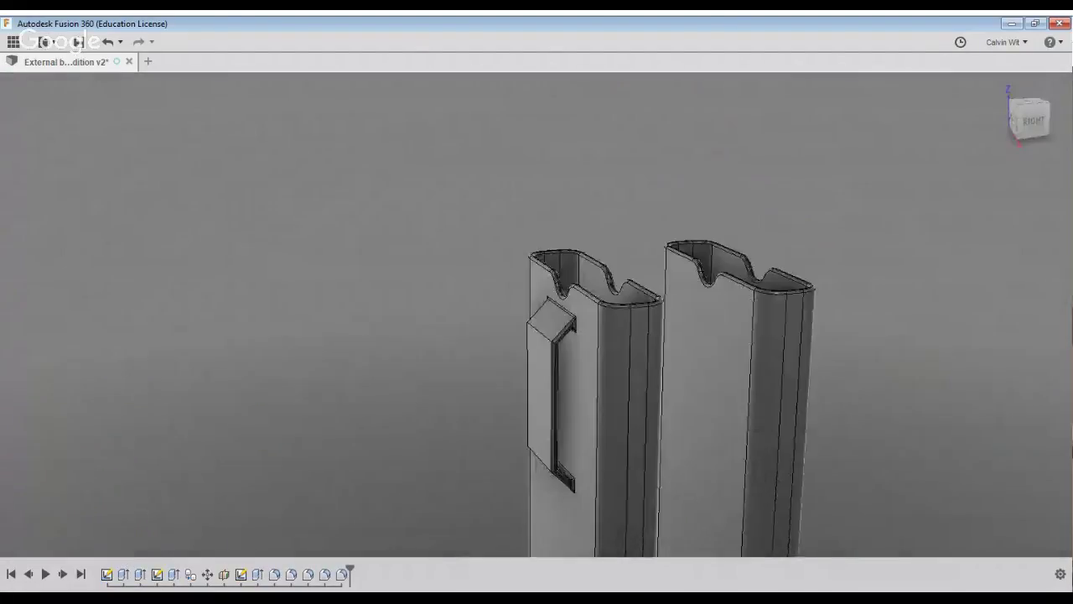
pyautogui.scroll(-2, 859, 458)
pyautogui.moveTo(809, 495); pyautogui.dragTo(734, 335, button='middle')
pyautogui.keyDown('shift'); pyautogui.moveTo(909, 349); pyautogui.dragTo(747, 553, button='middle'); pyautogui.keyUp('shift')
pyautogui.scroll(2, 835, 539)
pyautogui.moveTo(805, 522)
pyautogui.keyDown('shift'); pyautogui.mouseDown(button='middle')
pyautogui.moveTo(789, 561)
pyautogui.moveTo(810, 542)
pyautogui.moveTo(851, 564)
pyautogui.moveTo(837, 574)
pyautogui.moveTo(817, 478)
pyautogui.mouseUp(button='middle'); pyautogui.keyUp('shift')
pyautogui.scroll(-5, 851, 560)
pyautogui.scroll(6, 817, 484)
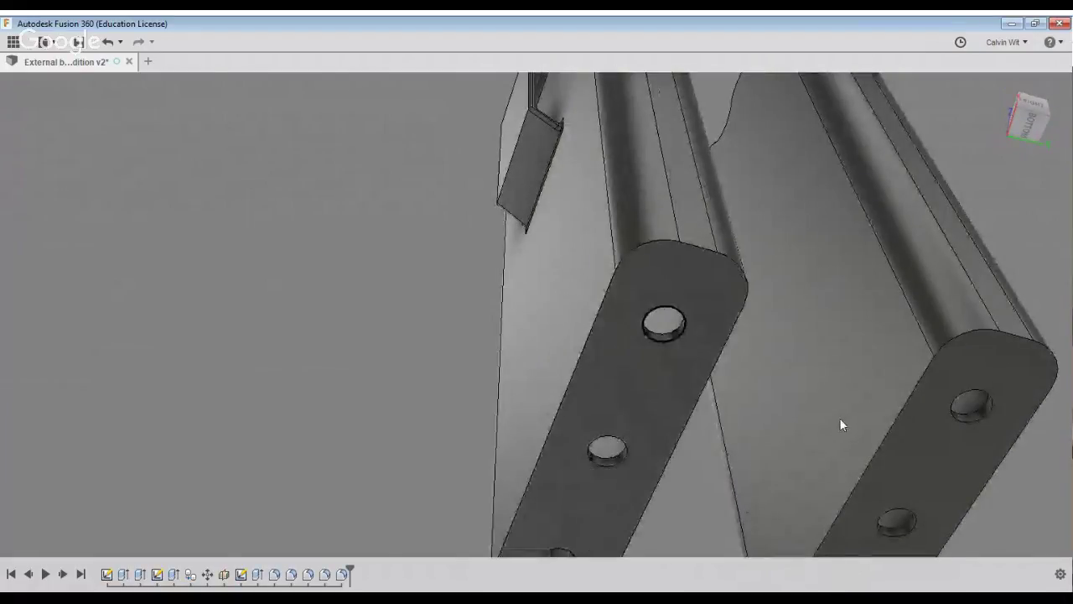
pyautogui.moveTo(840, 418)
pyautogui.keyDown('shift'); pyautogui.mouseDown(button='middle')
pyautogui.moveTo(869, 312)
pyautogui.moveTo(833, 510)
pyautogui.moveTo(770, 526)
pyautogui.moveTo(776, 407)
pyautogui.mouseUp(button='middle'); pyautogui.keyUp('shift')
pyautogui.scroll(-5, 839, 414)
# Fillet the upper and lower outer bend edges where the clip loop's vertical strip meets its sloped ends
pyautogui.click(611, 394)
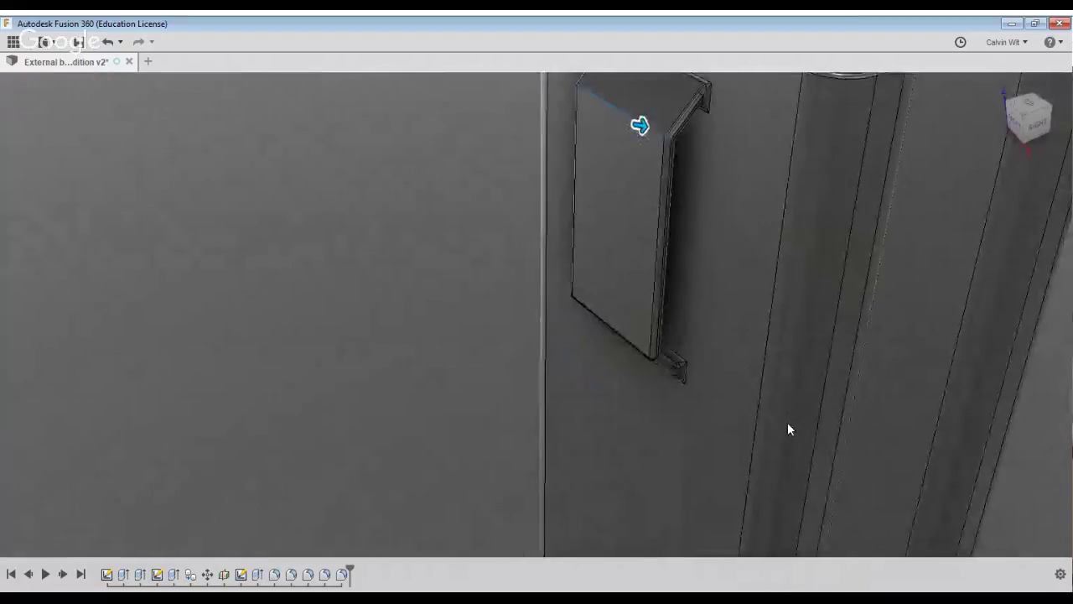
pyautogui.click(618, 335)
pyautogui.keyDown('shift'); pyautogui.moveTo(836, 462); pyautogui.dragTo(809, 424, button='middle'); pyautogui.keyUp('shift')
pyautogui.keyDown('shift'); pyautogui.moveTo(833, 248); pyautogui.dragTo(915, 414, button='middle'); pyautogui.keyUp('shift')
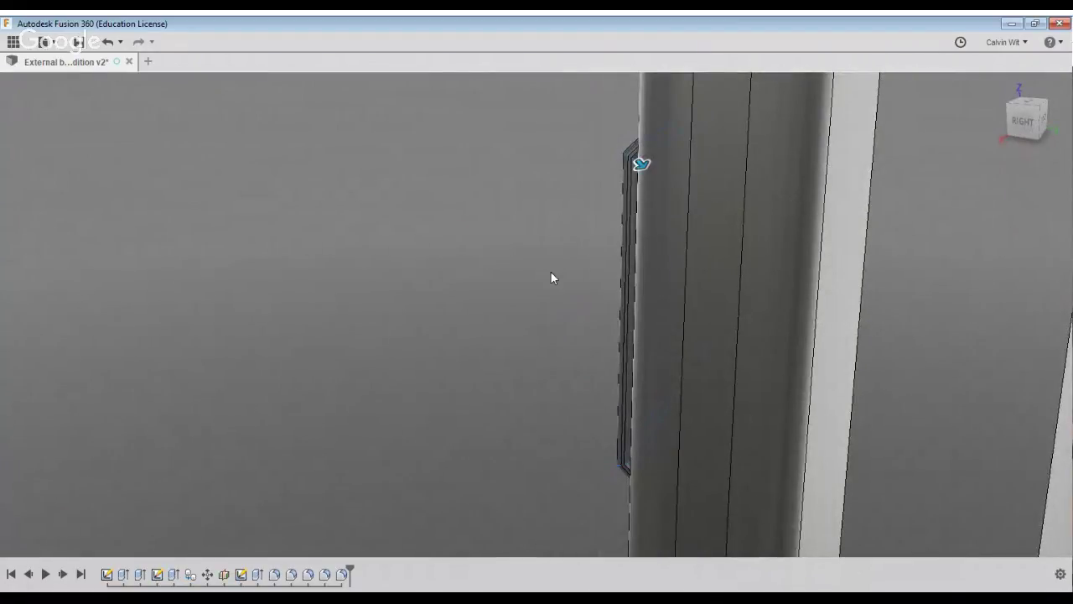
pyautogui.keyDown('shift'); pyautogui.moveTo(438, 223); pyautogui.dragTo(500, 247, button='middle'); pyautogui.keyUp('shift')
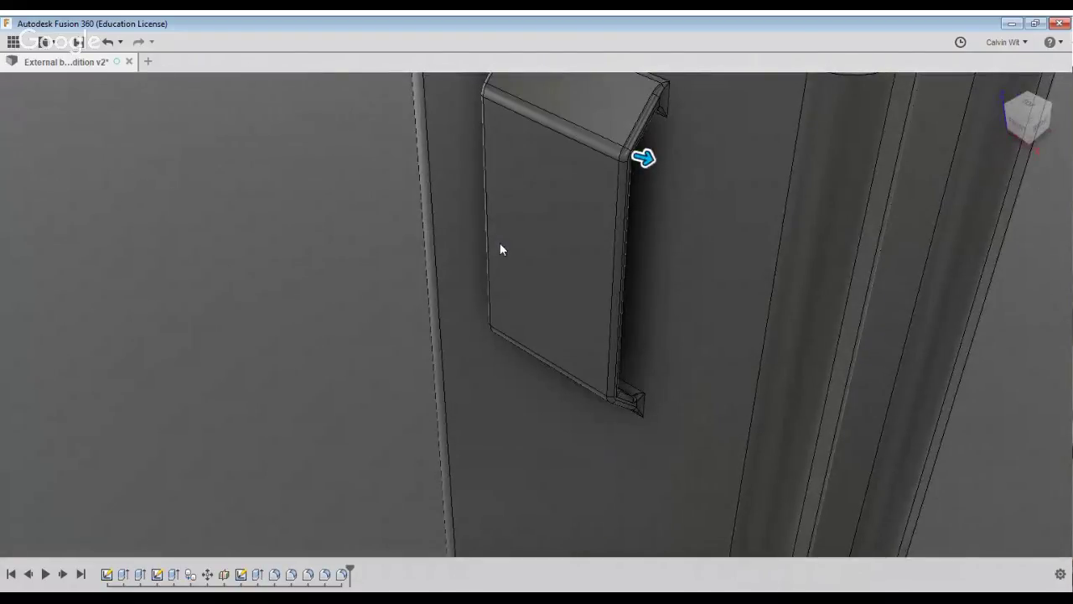
pyautogui.press('Return')
pyautogui.scroll(-2, 500, 245)
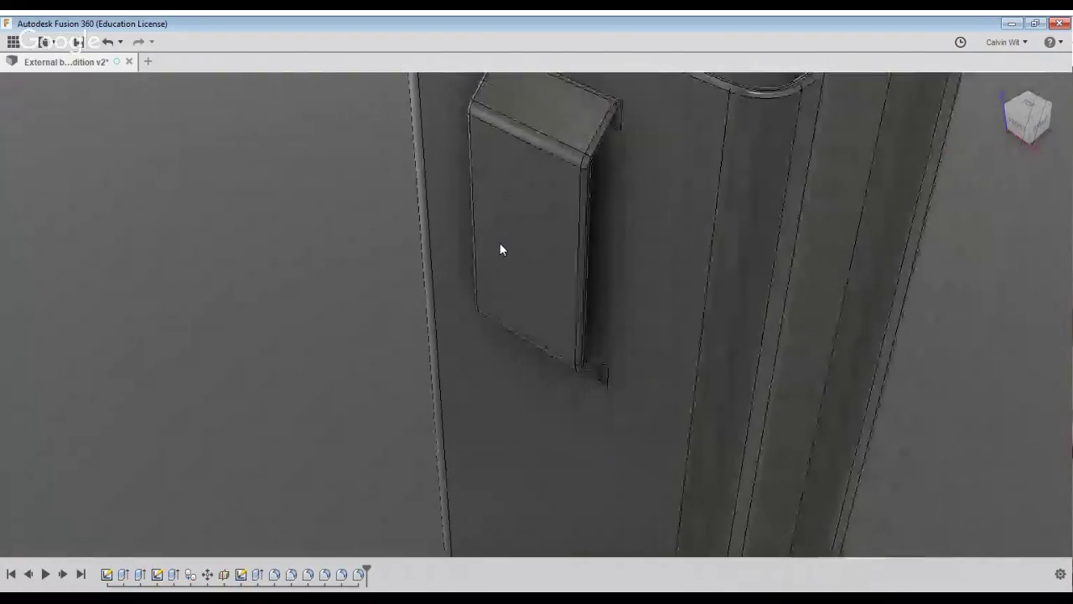
# Save the current version of the battery case design
pyautogui.moveTo(501, 245); pyautogui.dragTo(551, 346, button='middle')
pyautogui.scroll(-4, 551, 346)
pyautogui.keyDown('shift'); pyautogui.moveTo(892, 401); pyautogui.dragTo(905, 458, button='middle'); pyautogui.keyUp('shift')
pyautogui.click(78, 42)
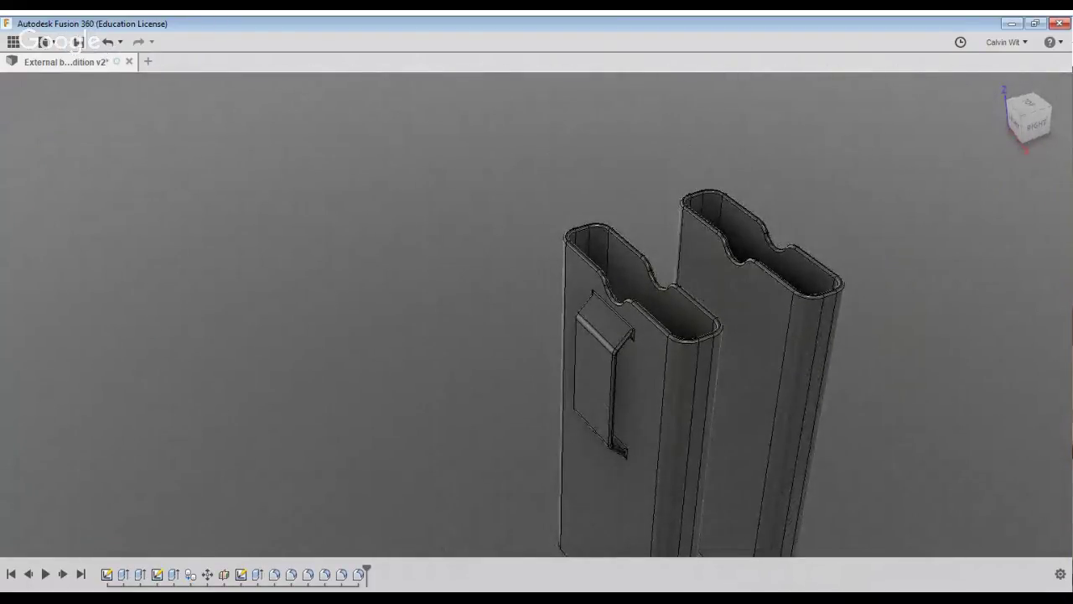
# Hide the plain duplicate case body, leaving only the case with the clip loop displayed
pyautogui.keyDown('shift'); pyautogui.moveTo(680, 402); pyautogui.dragTo(451, 206, button='middle'); pyautogui.keyUp('shift')
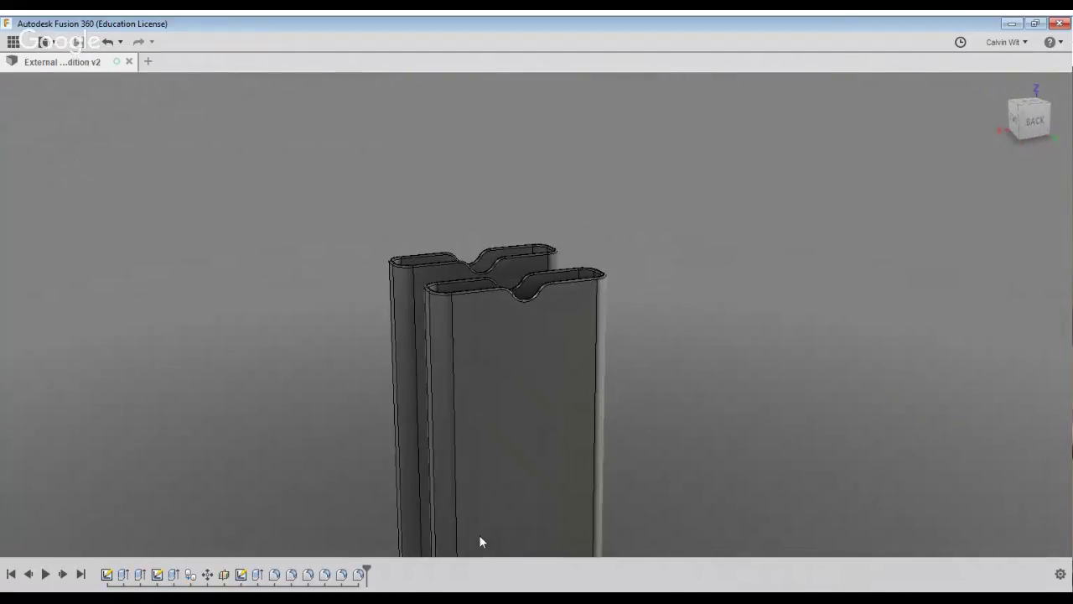
pyautogui.moveTo(443, 516); pyautogui.dragTo(547, 457, button='middle')
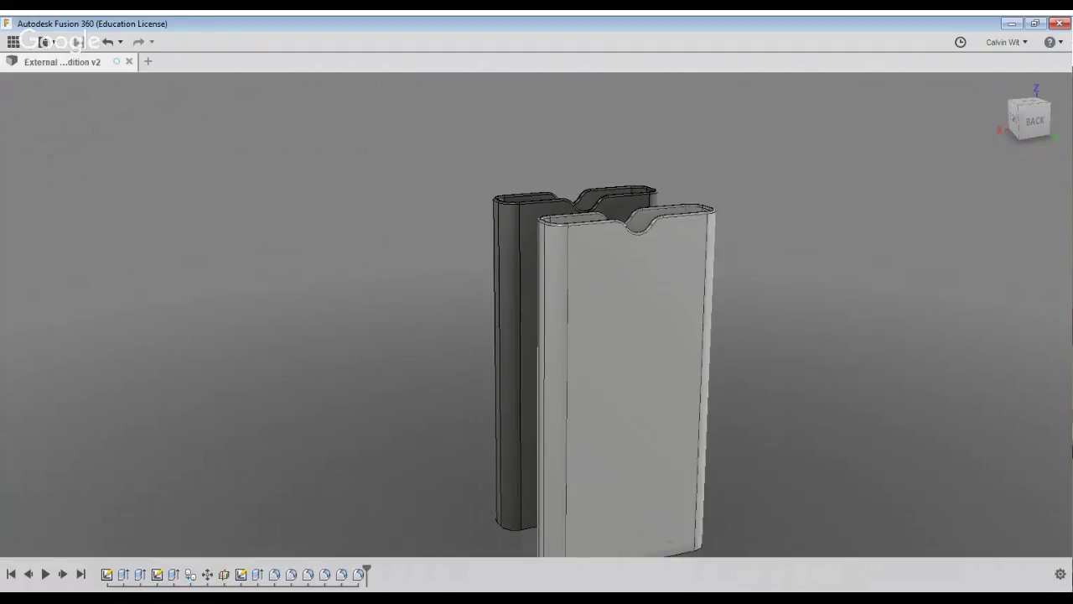
pyautogui.press('v')
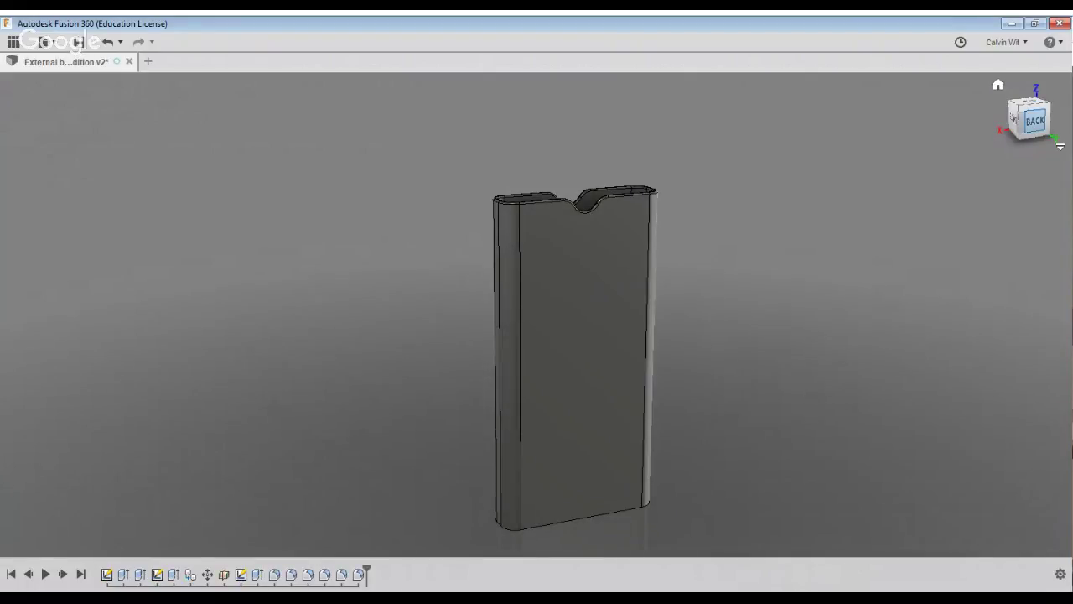
# Duplicate the case body with its clip loop and move the copy straight out in front of the original
pyautogui.click(1034, 121)
pyautogui.moveTo(709, 426); pyautogui.dragTo(544, 212, button='middle')
pyautogui.scroll(-4, 543, 251)
pyautogui.scroll(1, 544, 276)
pyautogui.moveTo(544, 275); pyautogui.dragTo(601, 329, button='middle')
pyautogui.scroll(1, 609, 364)
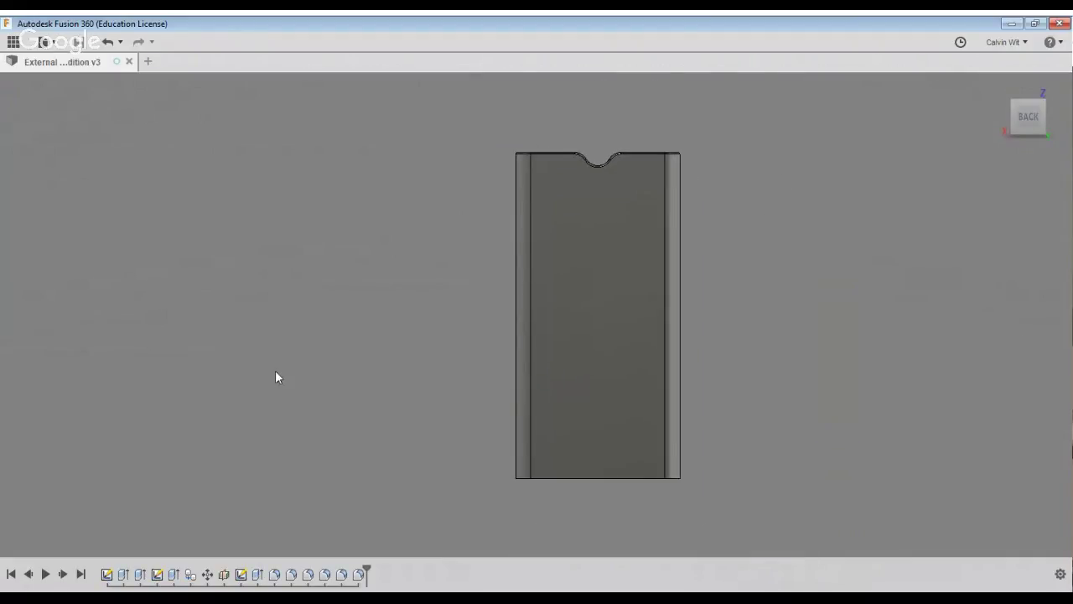
pyautogui.click(668, 350)
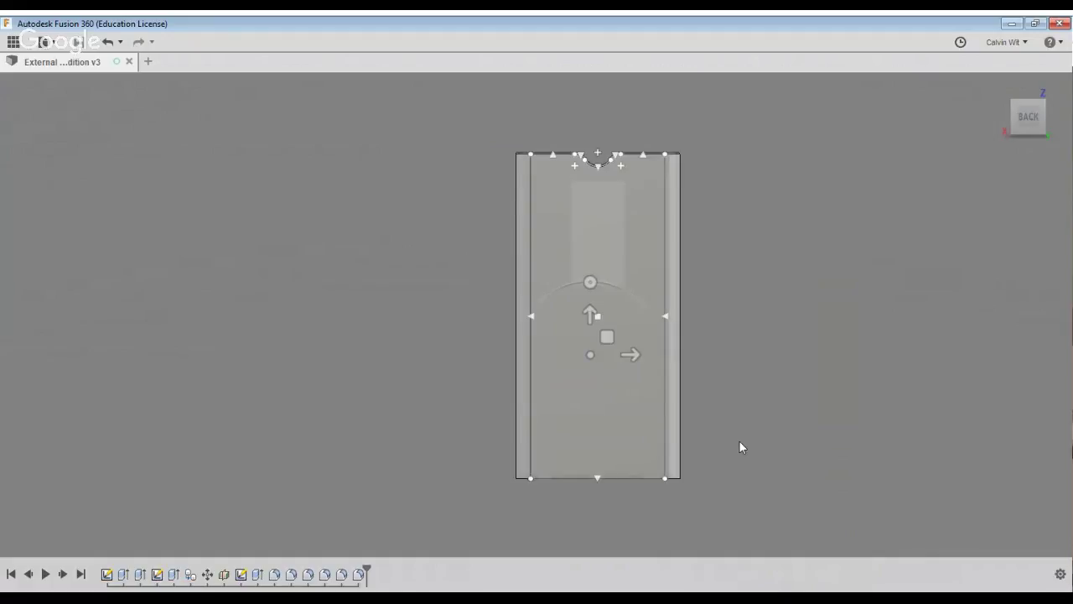
pyautogui.keyDown('shift'); pyautogui.moveTo(738, 440); pyautogui.dragTo(889, 465, button='middle'); pyautogui.keyUp('shift')
pyautogui.moveTo(817, 403); pyautogui.dragTo(723, 433)
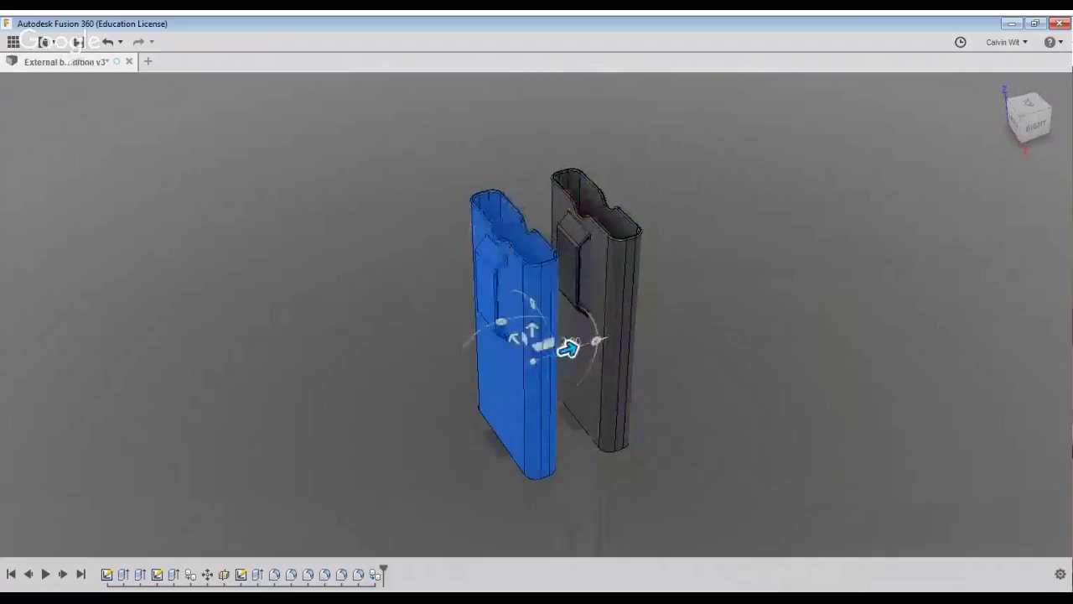
pyautogui.press('Return')
# Hide the moved copy and start a sketch on the remaining case's flat back face
pyautogui.click(524, 343)
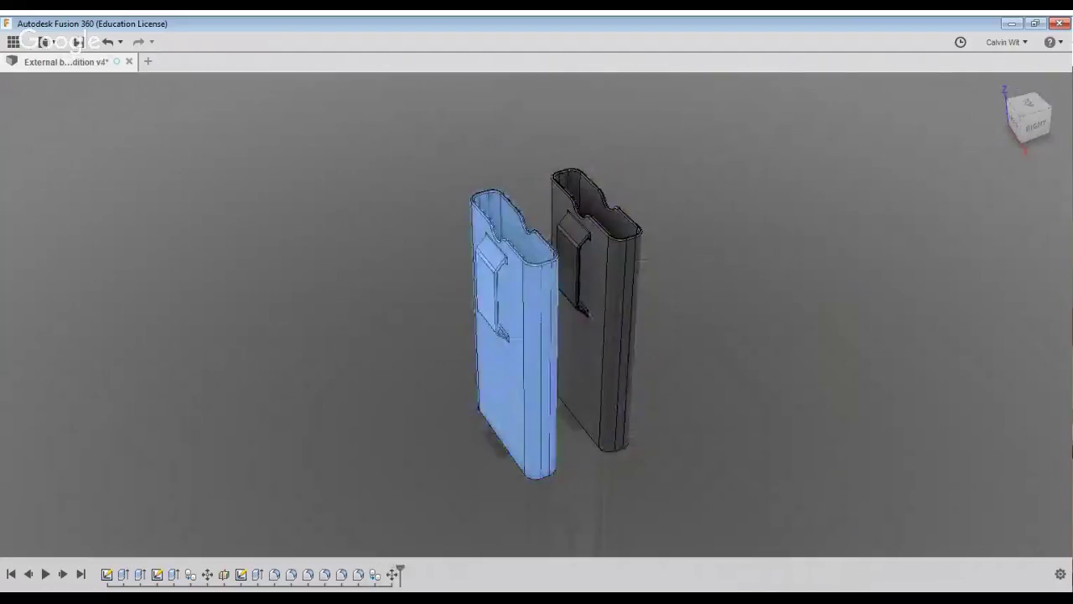
pyautogui.click(278, 330)
pyautogui.keyDown('shift'); pyautogui.moveTo(1052, 412); pyautogui.dragTo(853, 308, button='middle'); pyautogui.keyUp('shift')
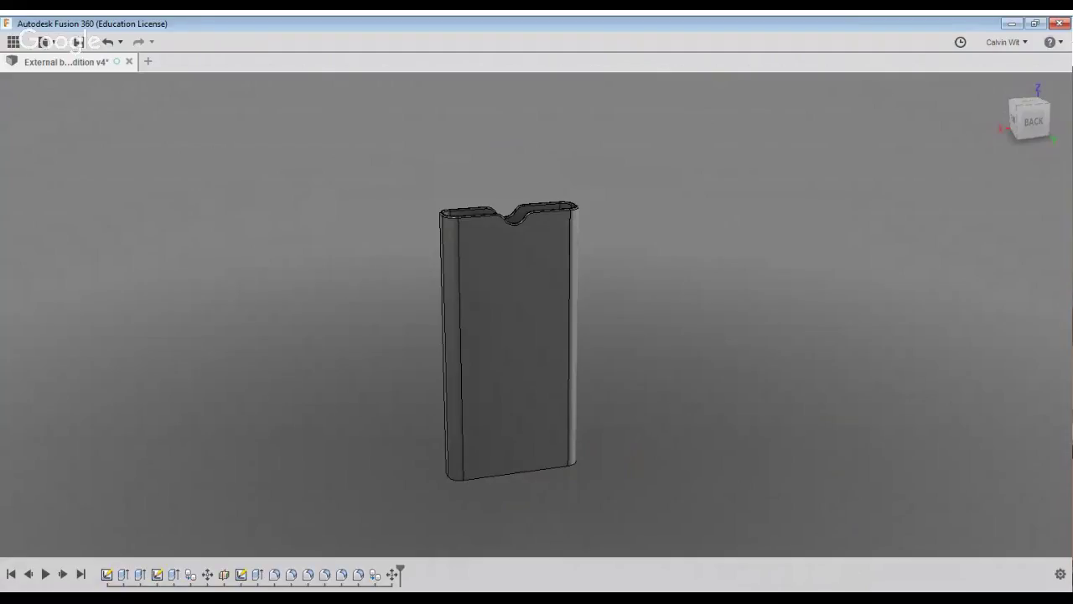
pyautogui.click(856, 225)
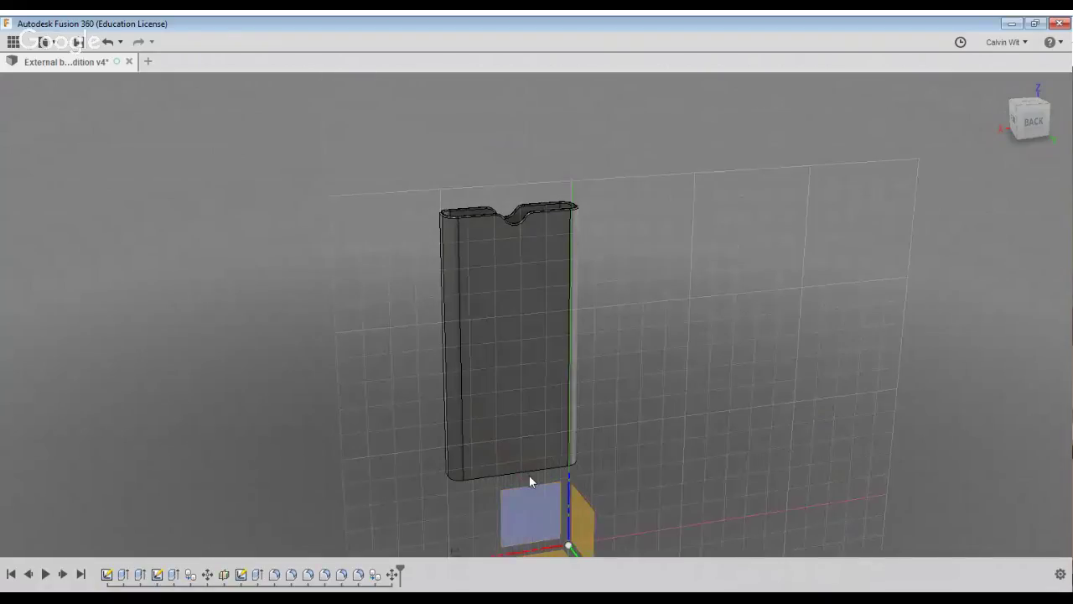
pyautogui.click(532, 432)
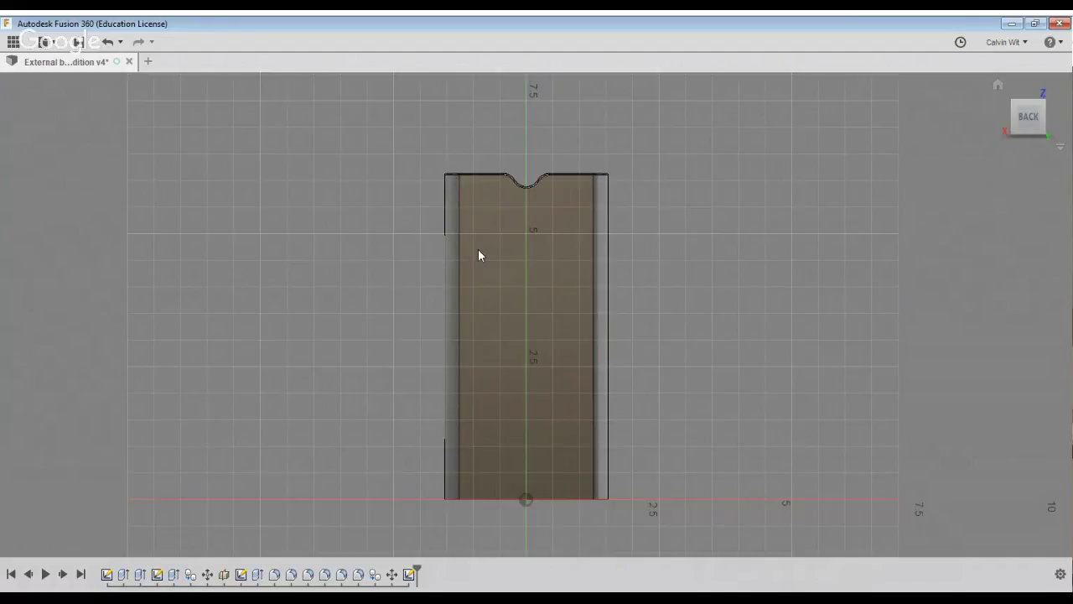
# Insert the gear-shaped text logo into the sketch, scale it to .5, and centre it on the case's back face
pyautogui.click(821, 535)
pyautogui.scroll(-4, 820, 535)
pyautogui.scroll(1, 852, 553)
pyautogui.moveTo(594, 477)
pyautogui.mouseDown()
pyautogui.moveTo(590, 411)
pyautogui.moveTo(542, 327)
pyautogui.mouseUp()
pyautogui.scroll(4, 695, 452)
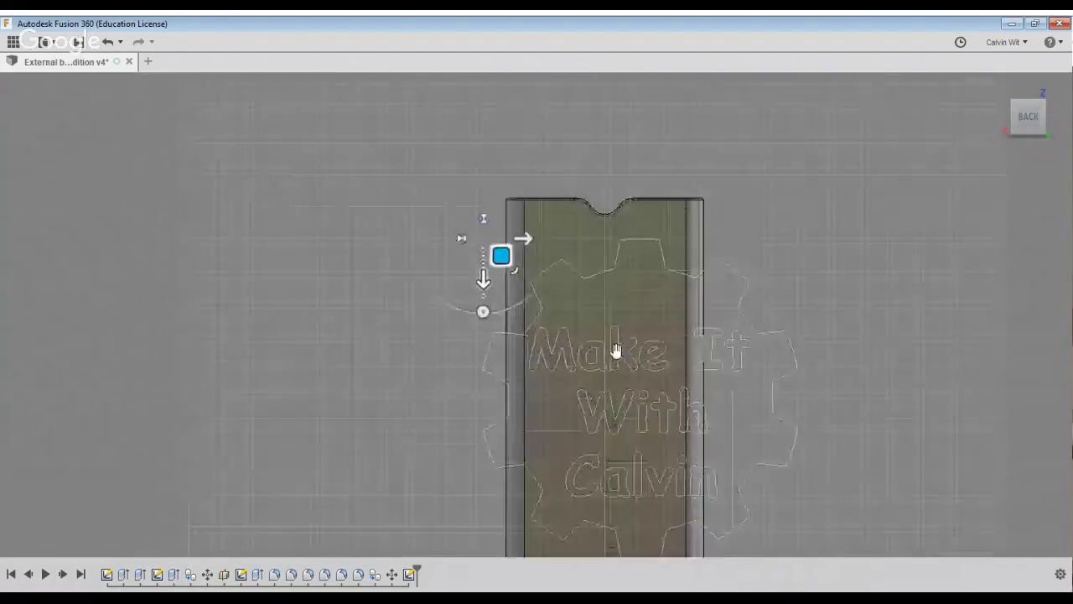
pyautogui.moveTo(500, 255); pyautogui.dragTo(462, 242)
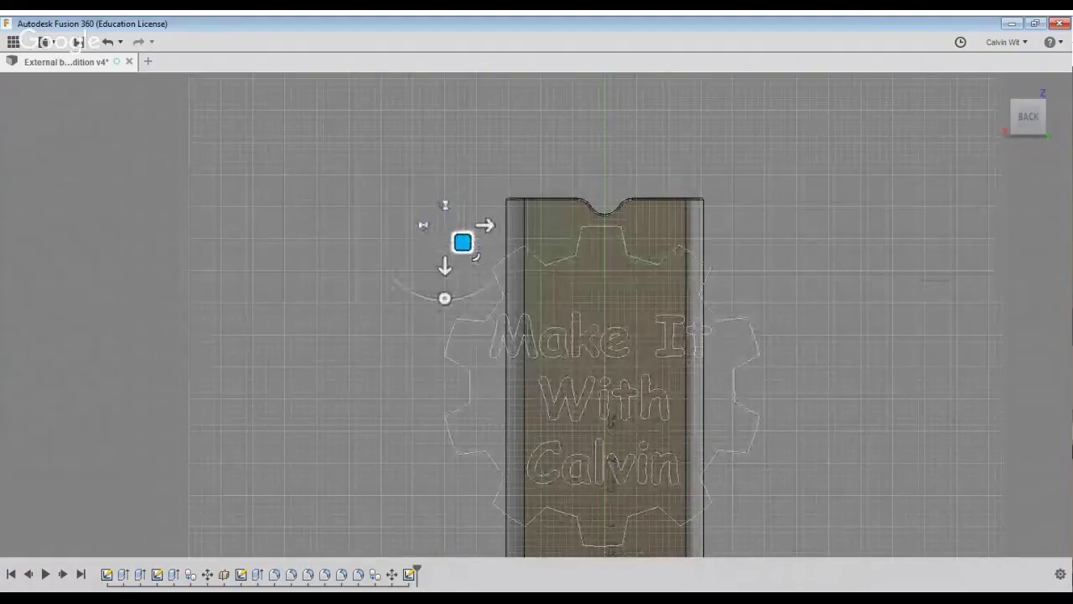
pyautogui.write('.5')
pyautogui.moveTo(590, 312)
pyautogui.mouseDown()
pyautogui.moveTo(704, 395)
pyautogui.moveTo(693, 406)
pyautogui.mouseUp()
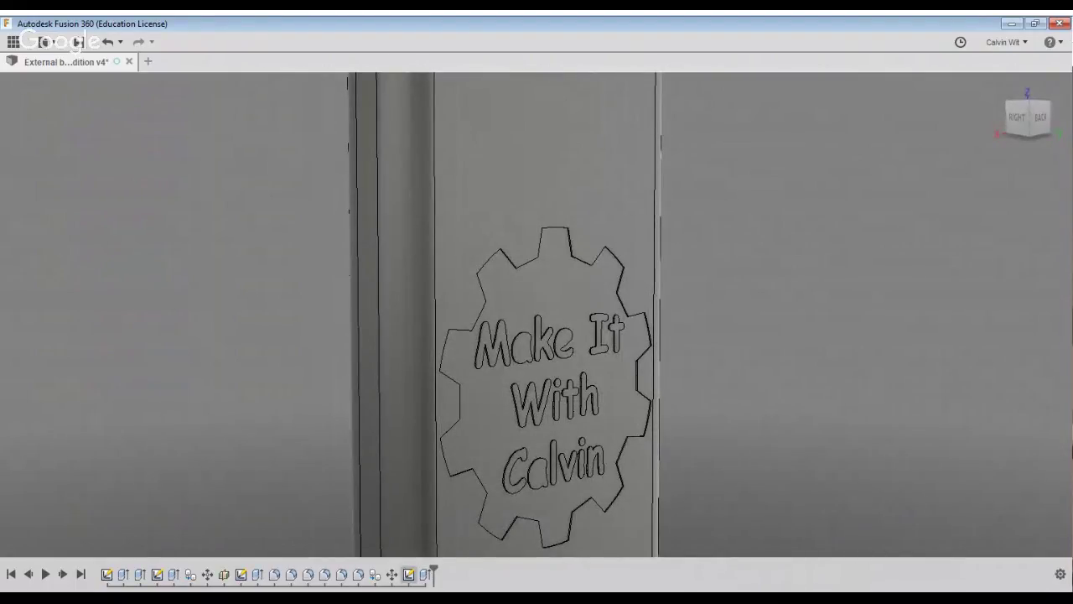
pyautogui.click(408, 575)
pyautogui.click(426, 574)
pyautogui.press('Delete')
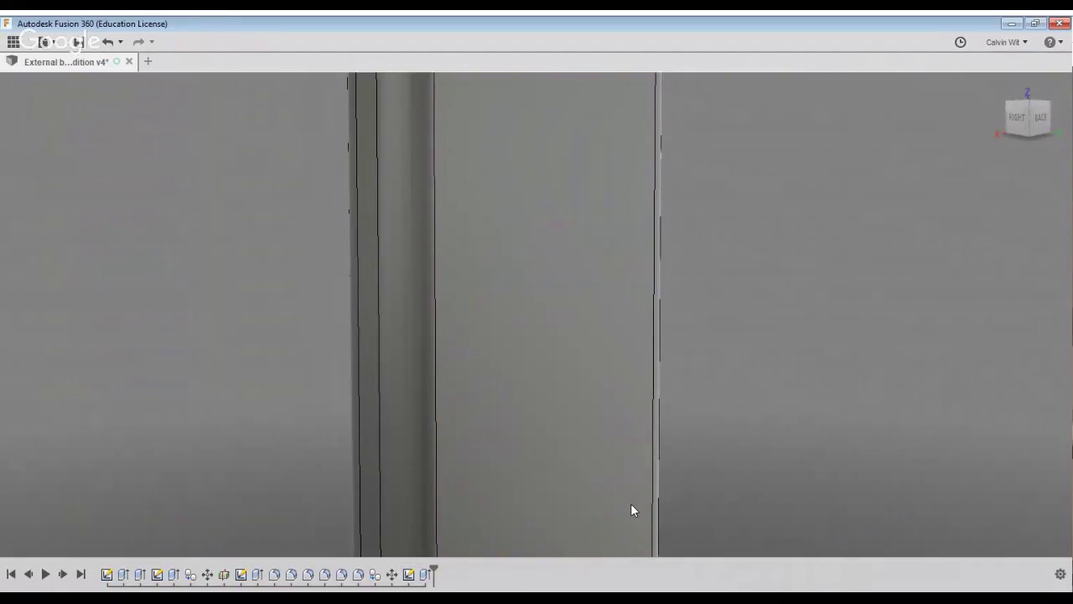
pyautogui.hotkey('ctrl', 'z')
# Edit the logo's extrusion to add the small enclosed areas inside the letters to the gear profile
pyautogui.scroll(2, 782, 473)
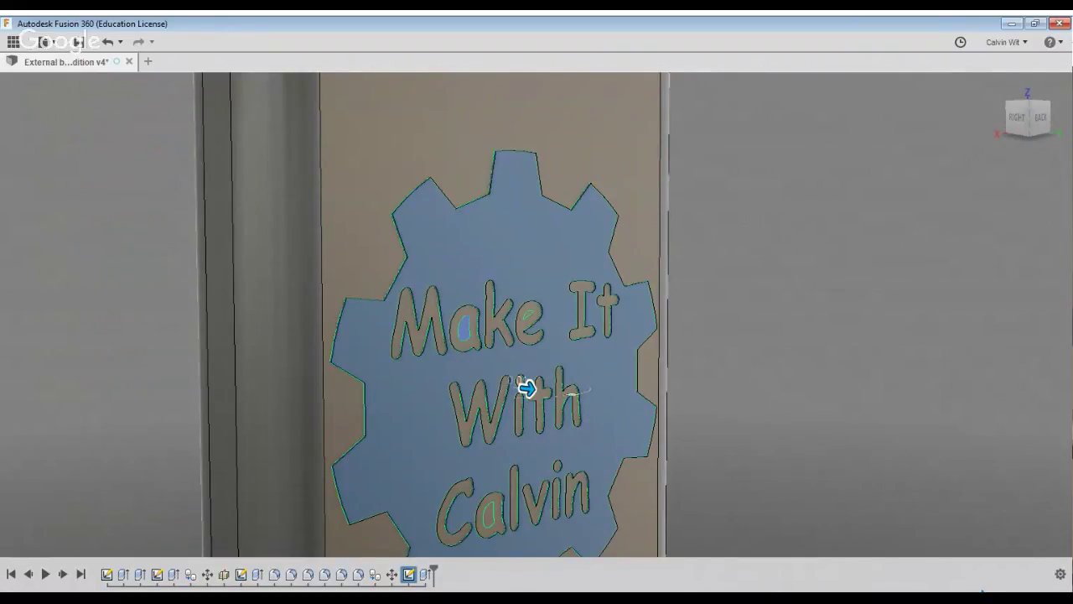
pyautogui.moveTo(472, 326); pyautogui.dragTo(465, 270, button='middle')
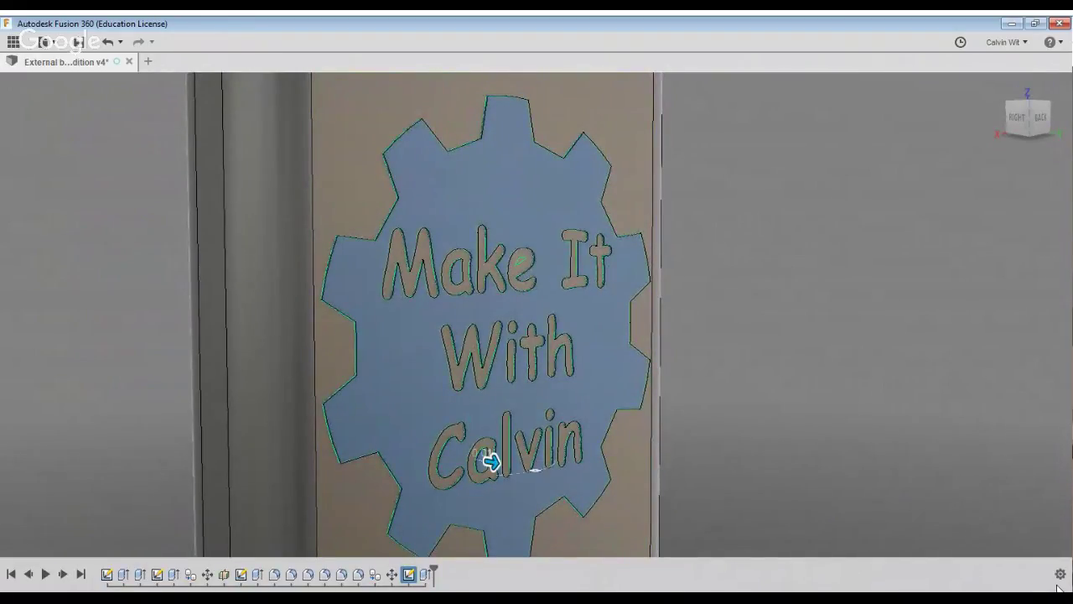
pyautogui.scroll(-3, 801, 461)
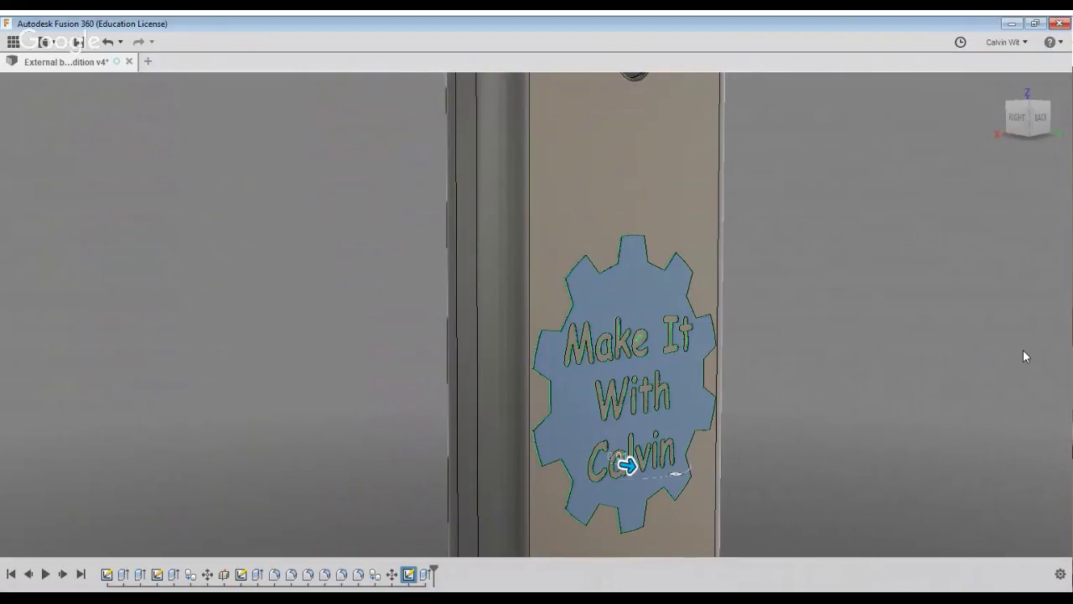
pyautogui.keyDown('shift'); pyautogui.moveTo(1023, 355); pyautogui.dragTo(864, 369, button='middle'); pyautogui.keyUp('shift')
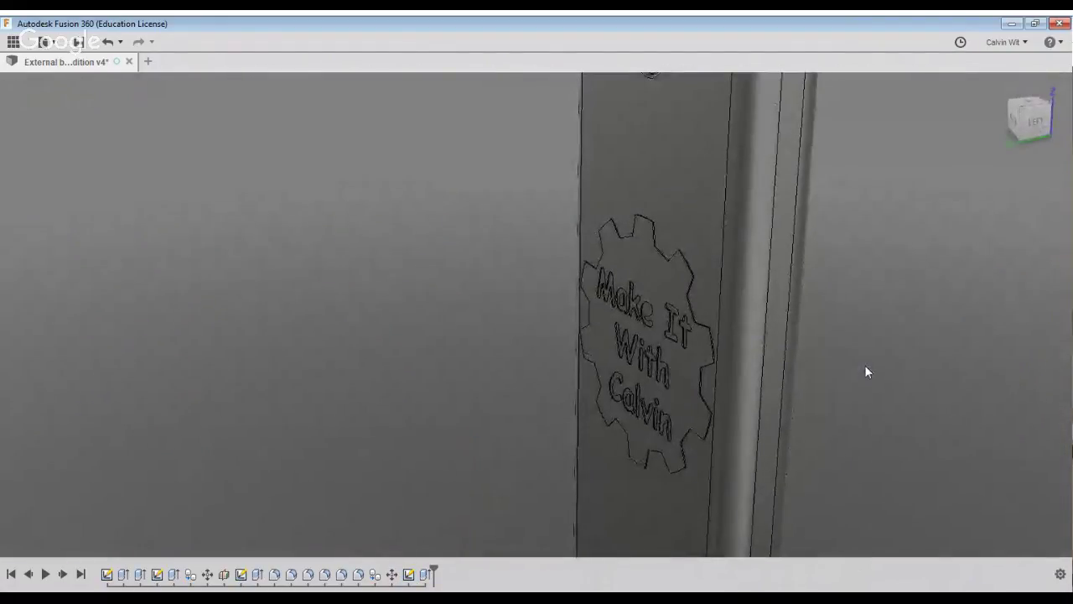
# Examine the extruded gear logo's lettering, edge depth and placement on the case's back face
pyautogui.scroll(2, 584, 426)
pyautogui.keyDown('shift'); pyautogui.moveTo(587, 427); pyautogui.dragTo(755, 360, button='middle'); pyautogui.keyUp('shift')
pyautogui.scroll(3, 849, 307)
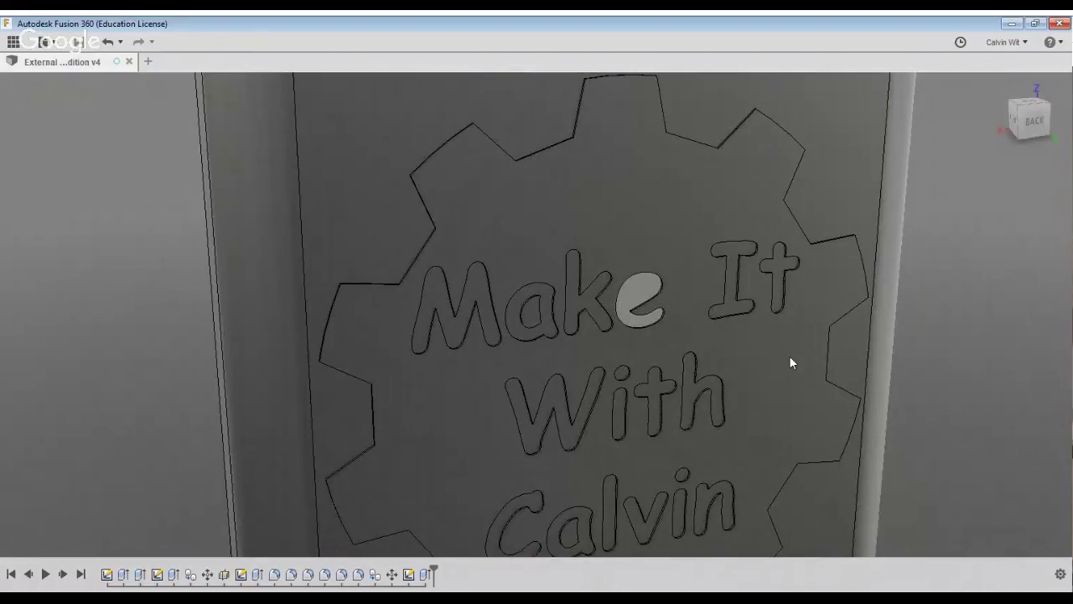
pyautogui.keyDown('shift'); pyautogui.moveTo(789, 356); pyautogui.dragTo(252, 277, button='middle'); pyautogui.keyUp('shift')
pyautogui.scroll(5, 483, 420)
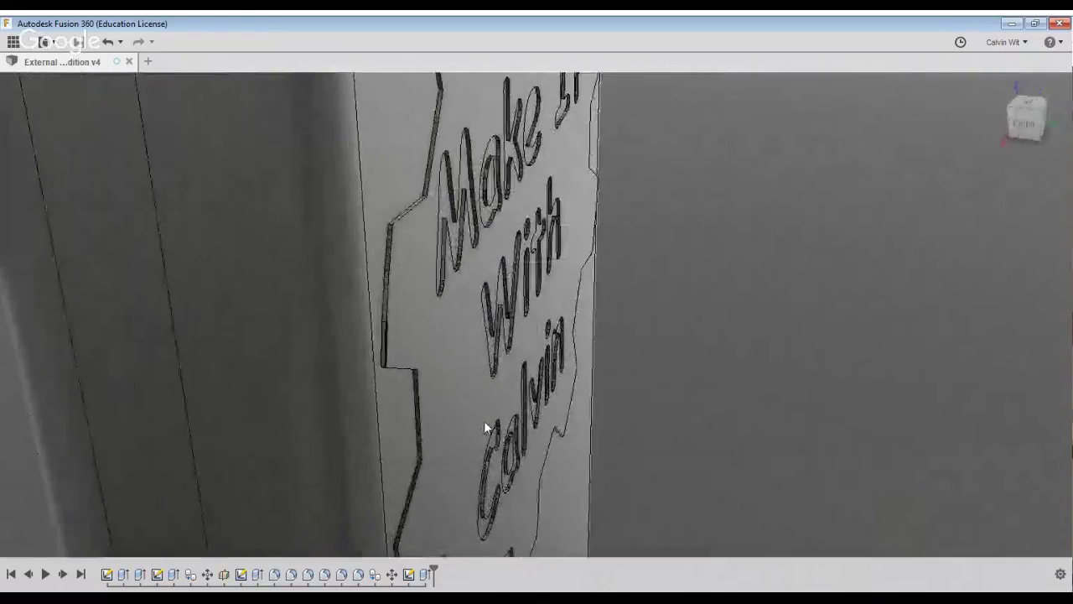
pyautogui.keyDown('shift'); pyautogui.moveTo(484, 428); pyautogui.dragTo(559, 383, button='middle'); pyautogui.keyUp('shift')
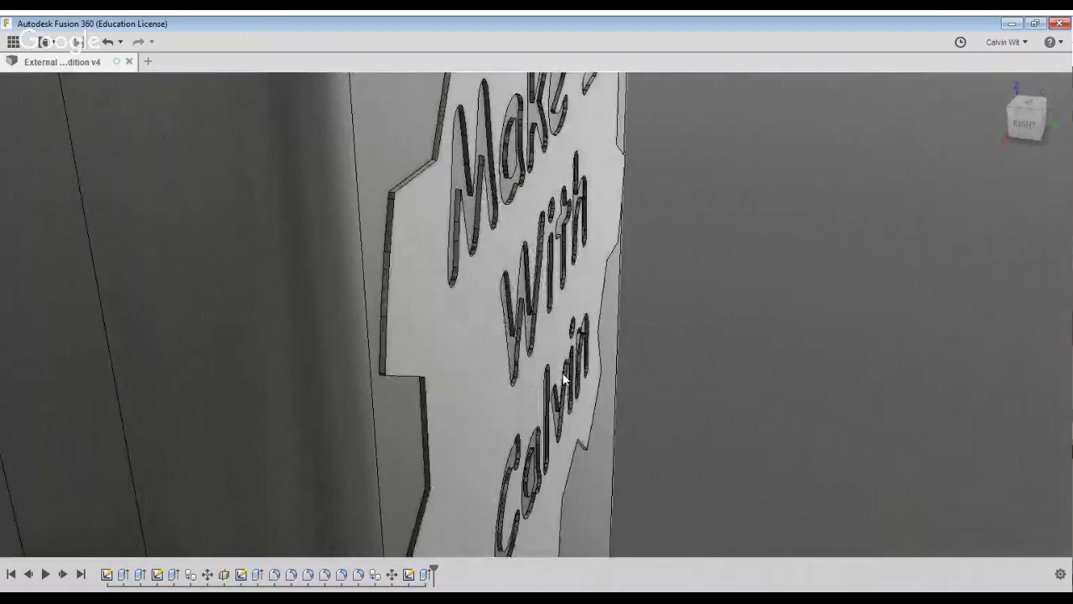
pyautogui.scroll(-8, 563, 378)
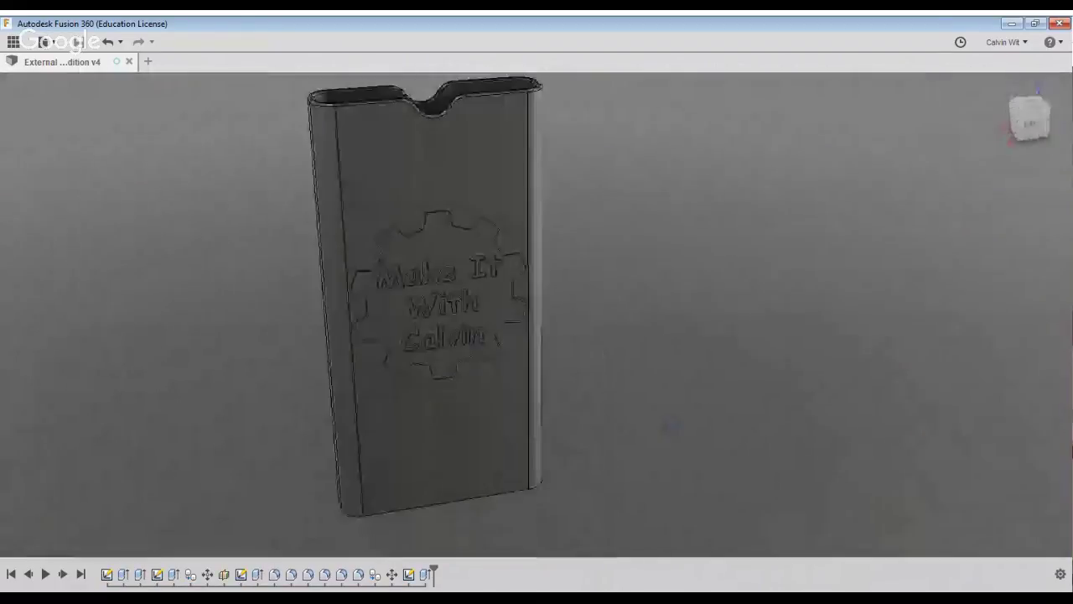
# Edit the logo's extrusion to include the enclosed area inside the letter e of "Make" in the gear profile
pyautogui.scroll(6, 560, 371)
pyautogui.keyDown('shift'); pyautogui.moveTo(560, 371); pyautogui.dragTo(489, 528, button='middle'); pyautogui.keyUp('shift')
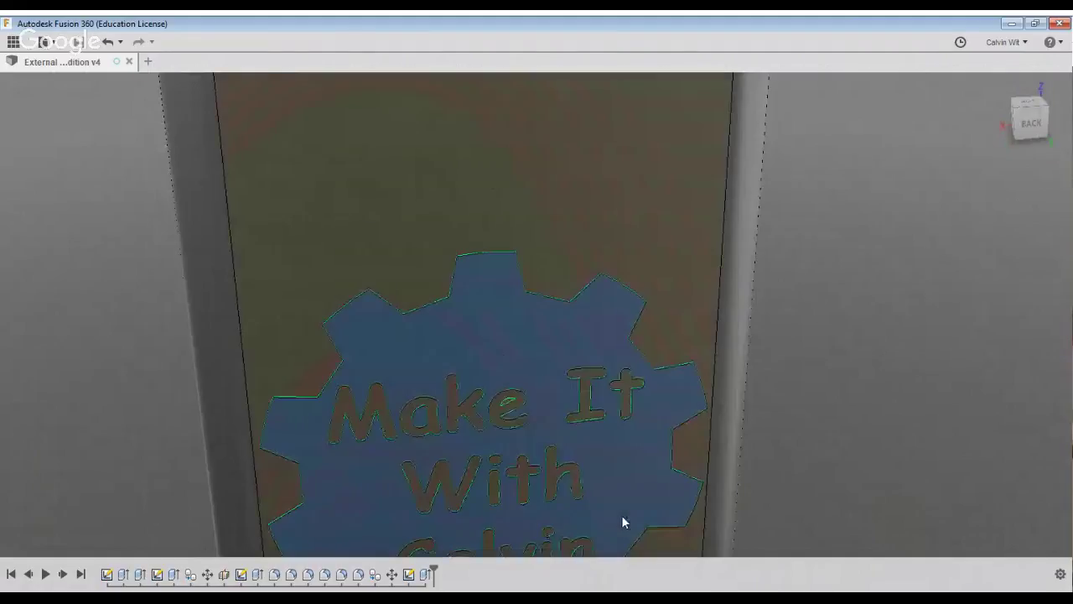
pyautogui.click(630, 495)
pyautogui.scroll(4, 640, 507)
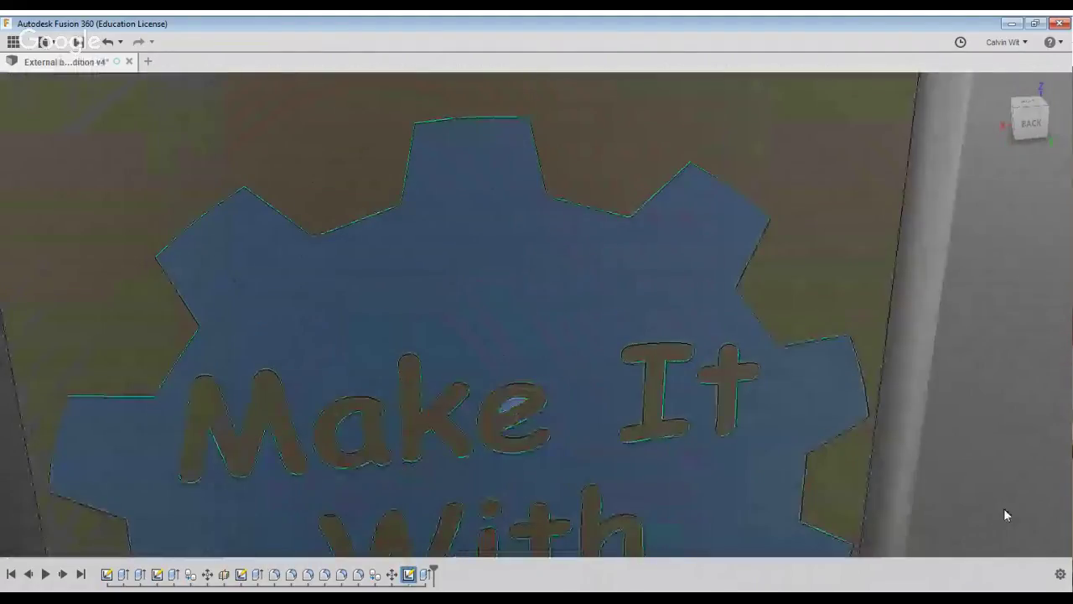
pyautogui.press('e')
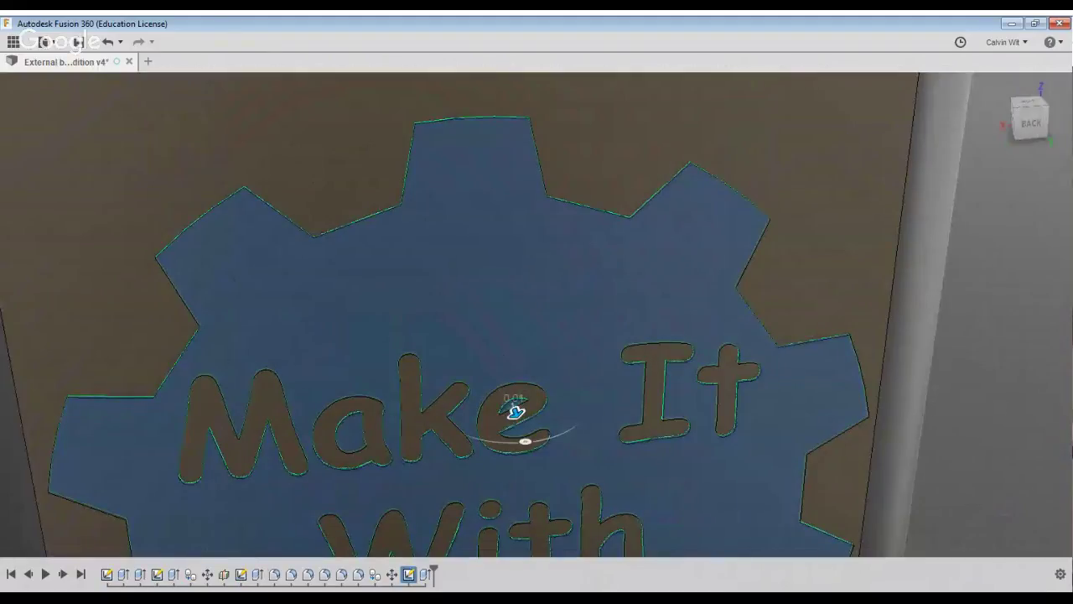
pyautogui.press('Return')
# Check the finished gear logo on the case's back face from several angles and save the design
pyautogui.scroll(-8, 901, 317)
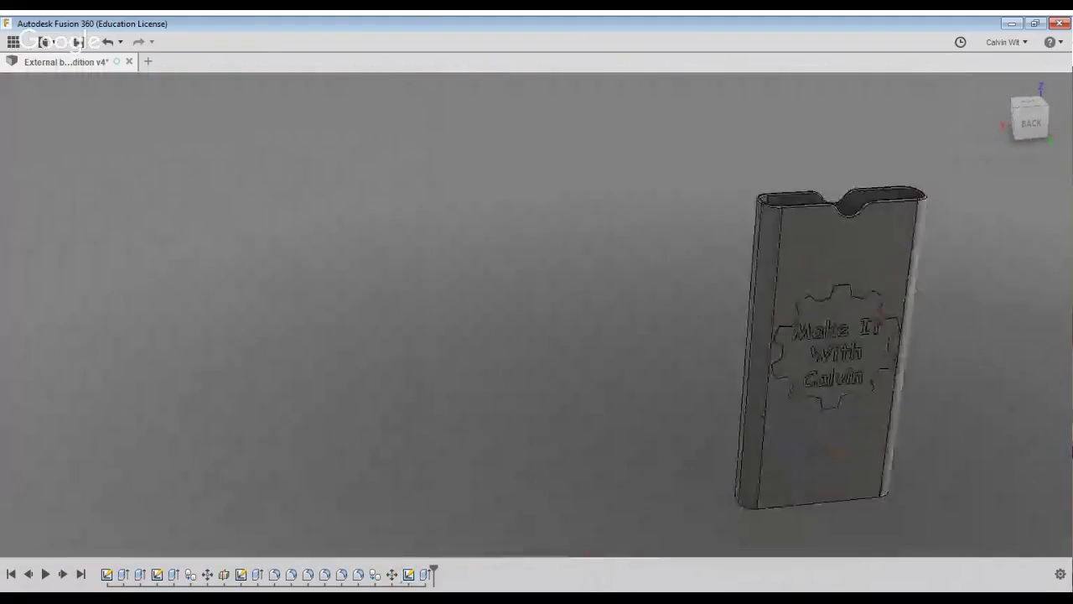
pyautogui.keyDown('shift'); pyautogui.moveTo(902, 317); pyautogui.dragTo(851, 312, button='middle'); pyautogui.keyUp('shift')
pyautogui.moveTo(1047, 435); pyautogui.dragTo(826, 440, button='middle')
pyautogui.keyDown('shift'); pyautogui.moveTo(939, 445); pyautogui.dragTo(1070, 369, button='middle'); pyautogui.keyUp('shift')
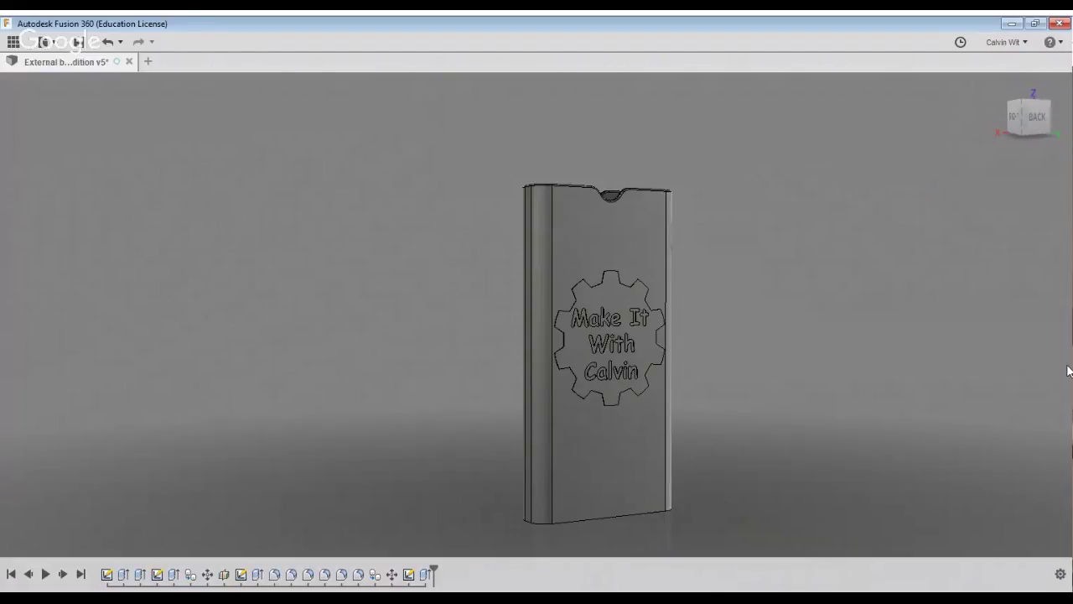
pyautogui.keyDown('shift'); pyautogui.moveTo(1034, 456); pyautogui.dragTo(970, 330, button='middle'); pyautogui.keyUp('shift')
pyautogui.hotkey('ctrl', 's')
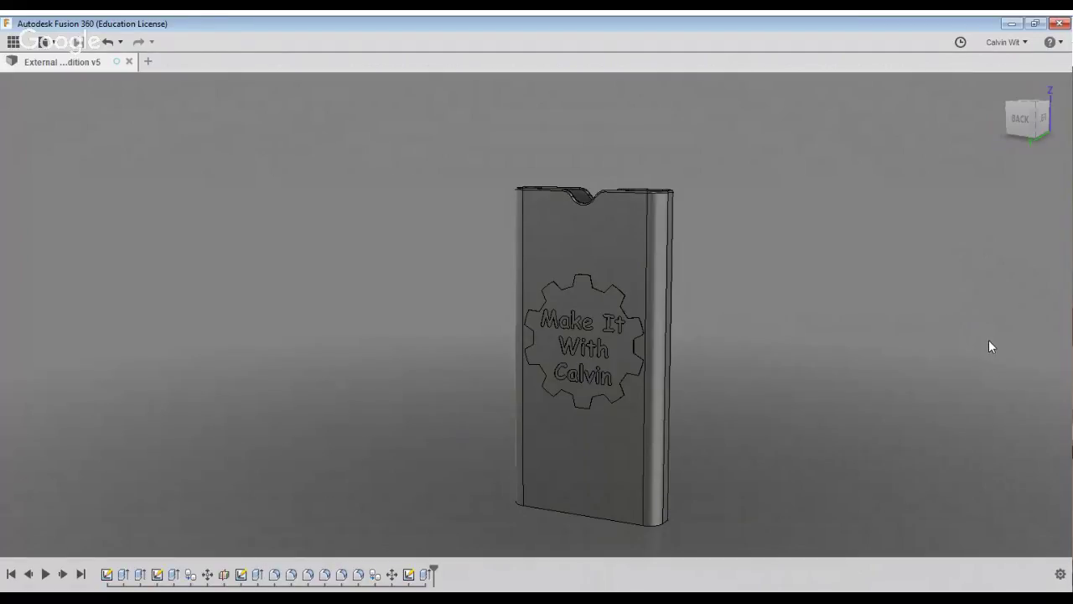
pyautogui.keyDown('shift'); pyautogui.moveTo(989, 346); pyautogui.dragTo(989, 406, button='middle'); pyautogui.keyUp('shift')
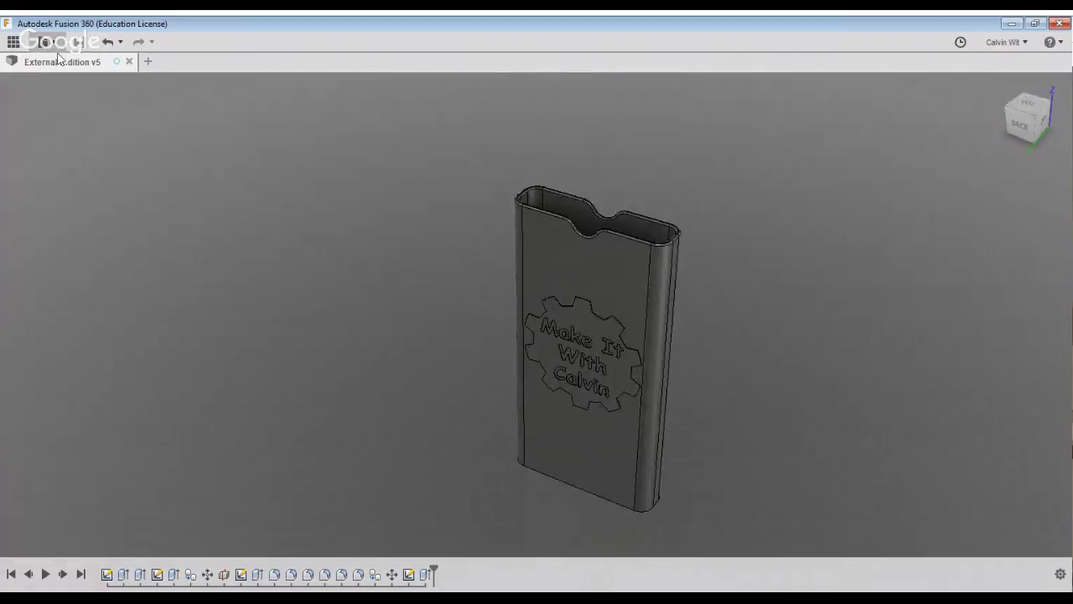
pyautogui.click(587, 352)
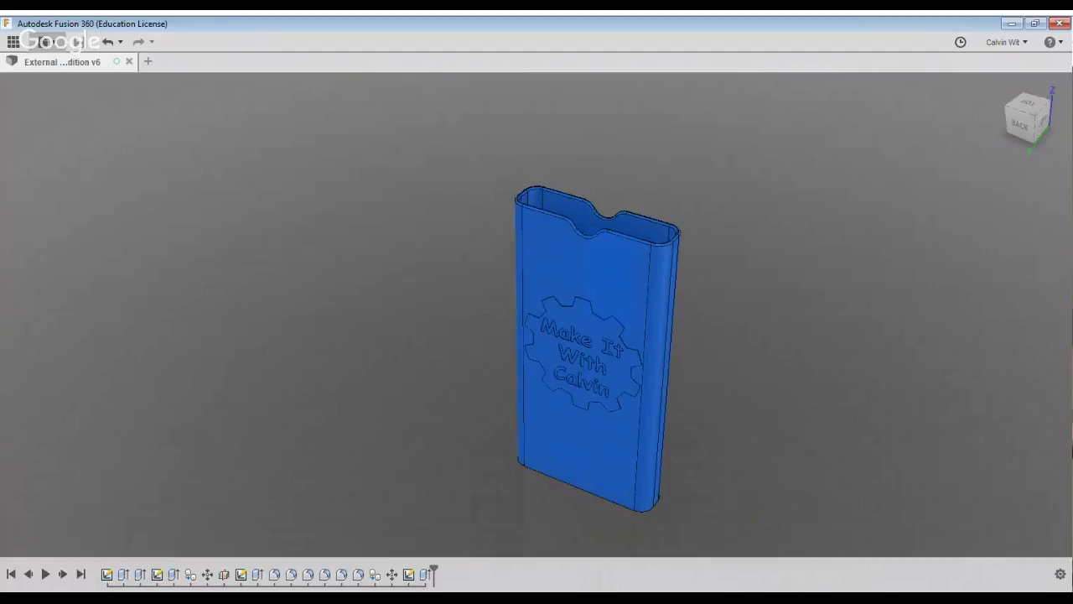
pyautogui.press('Escape')
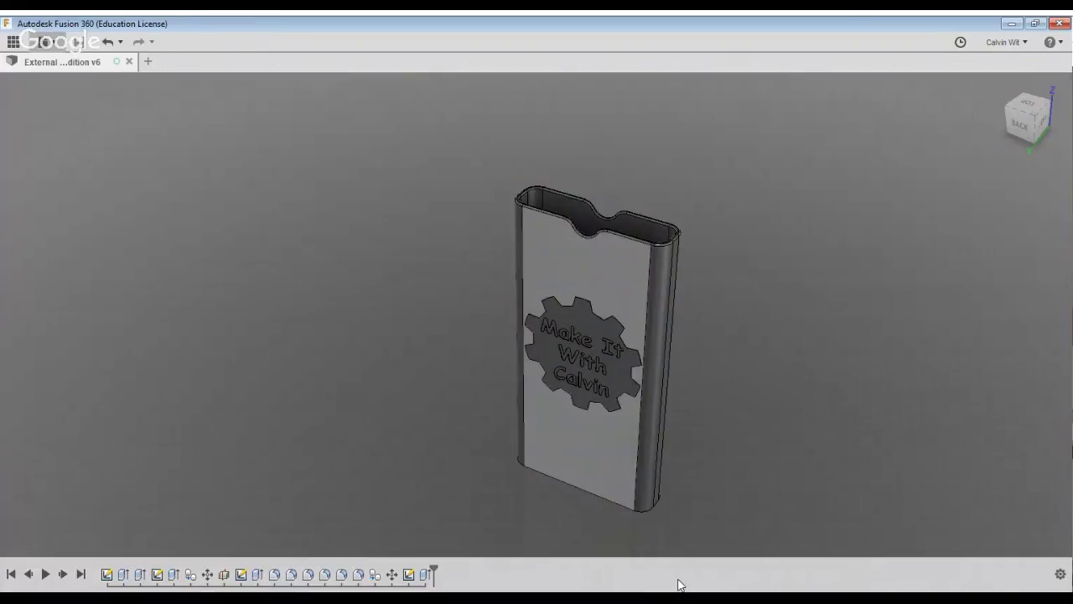
pyautogui.keyDown('shift'); pyautogui.moveTo(441, 390); pyautogui.dragTo(480, 326, button='middle'); pyautogui.keyUp('shift')
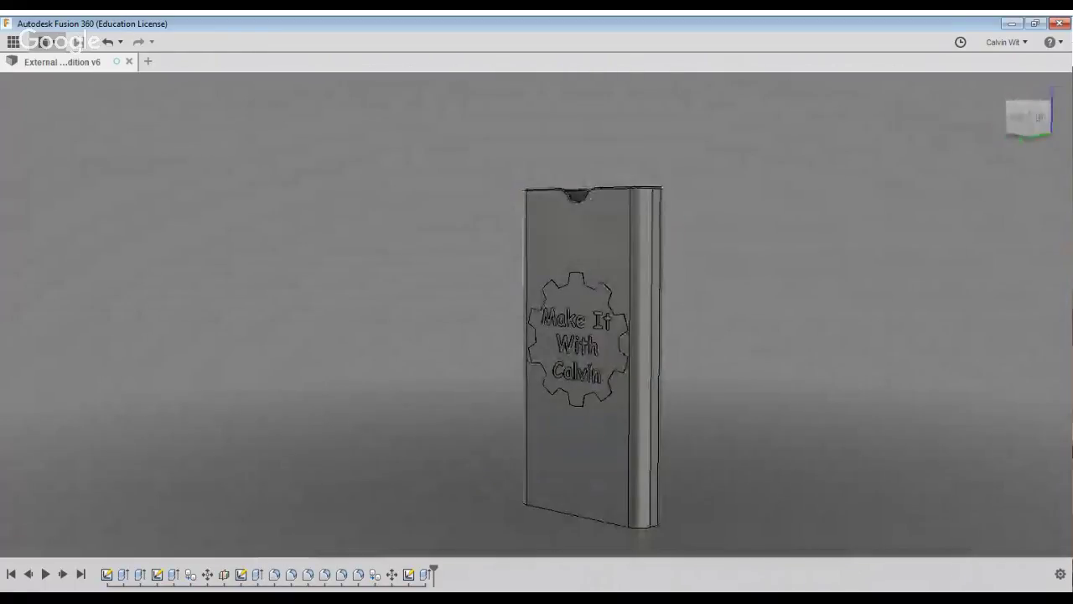